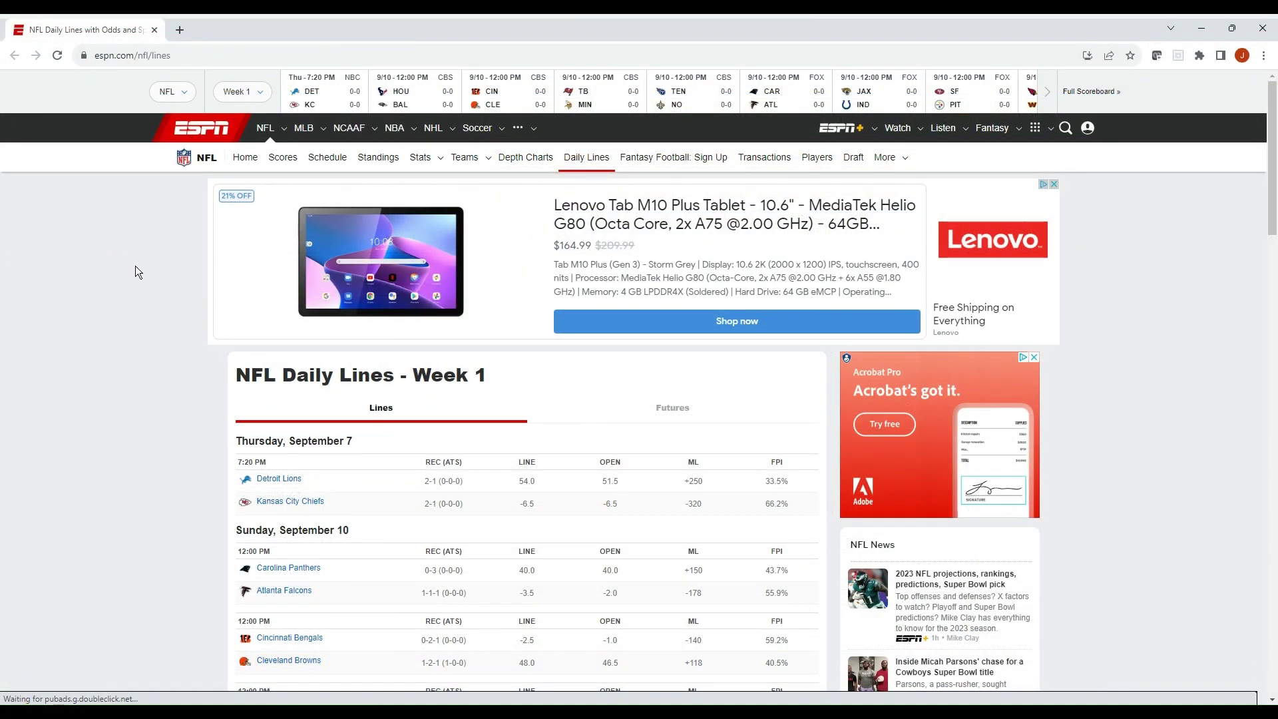
# Open ESPN's NFL Daily Lines page and copy the whole Week 1 lines table, starting from its heading.
pyautogui.moveTo(275, 129)
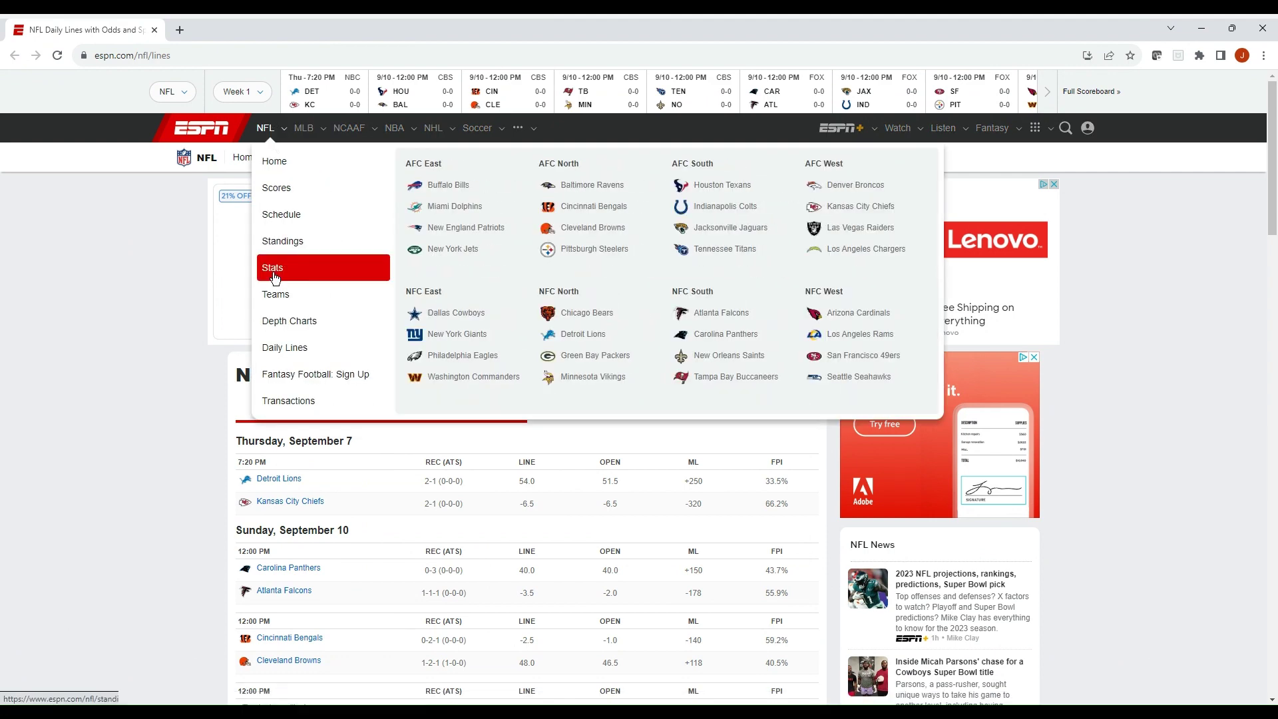
pyautogui.click(280, 351)
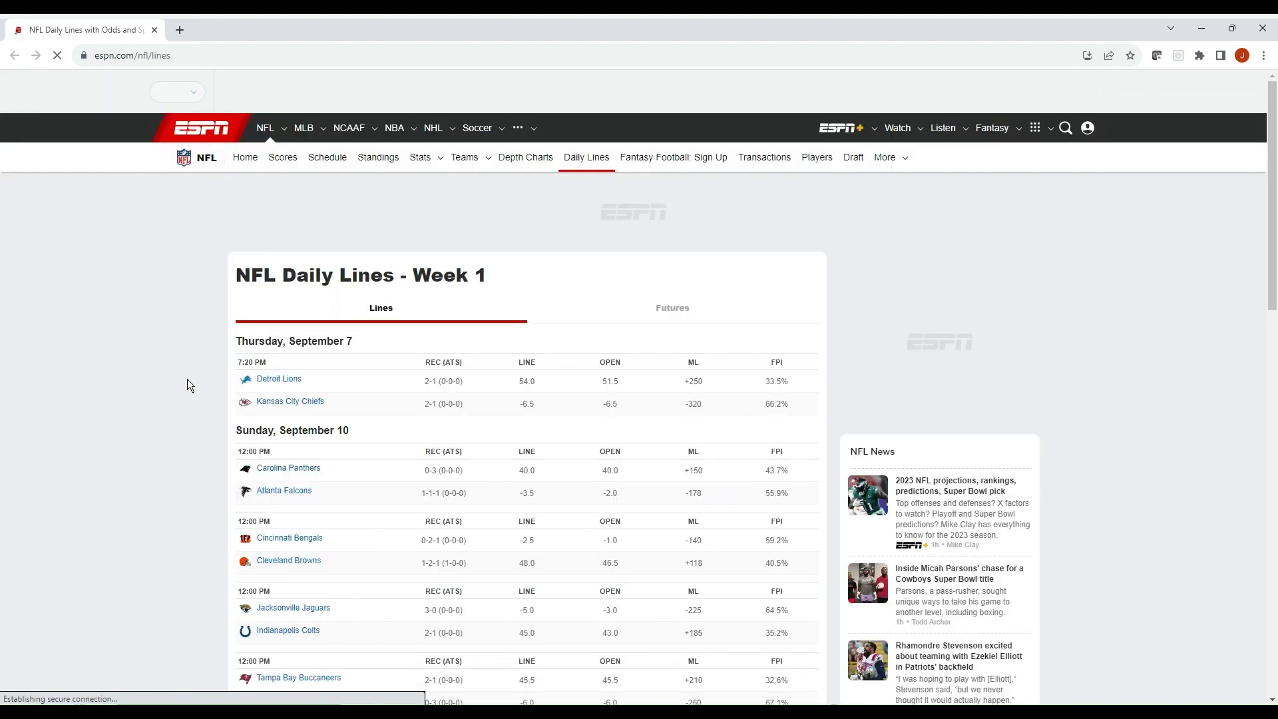
pyautogui.scroll(-1, 186, 378)
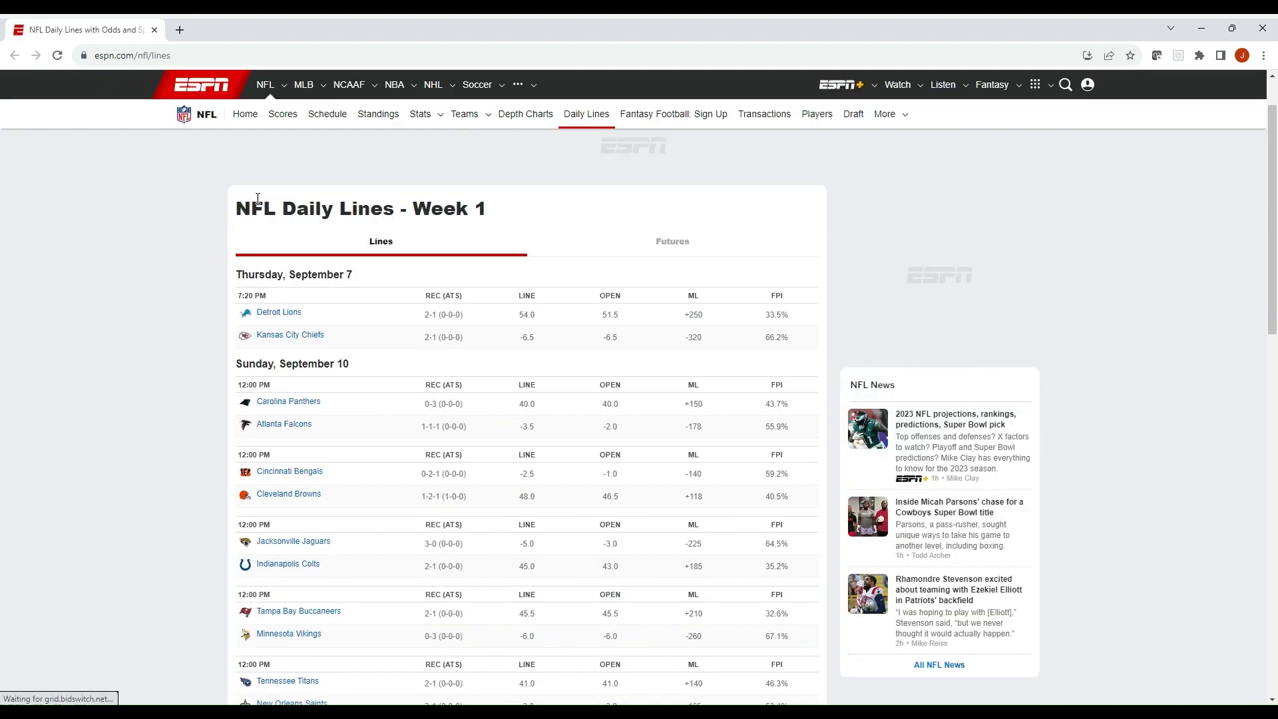
pyautogui.moveTo(288, 211); pyautogui.dragTo(792, 561)
pyautogui.scroll(-3, 628, 294)
pyautogui.scroll(-10, 631, 298)
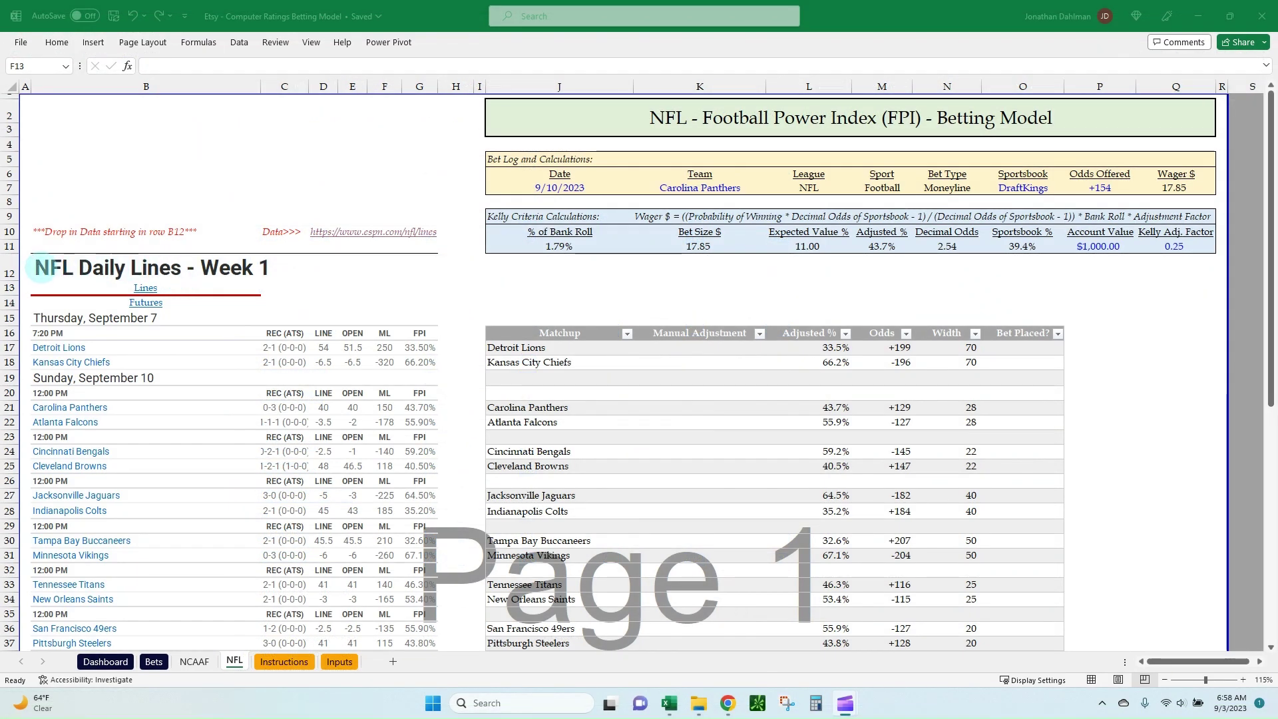
# Switch to the Excel betting workbook and paste the copied lines at B12 of the NFL sheet, matching the destination formatting.
pyautogui.hotkey('alt', 'Tab')
pyautogui.press('Left')
pyautogui.press('Left')
pyautogui.press('Left')
pyautogui.press('Left')
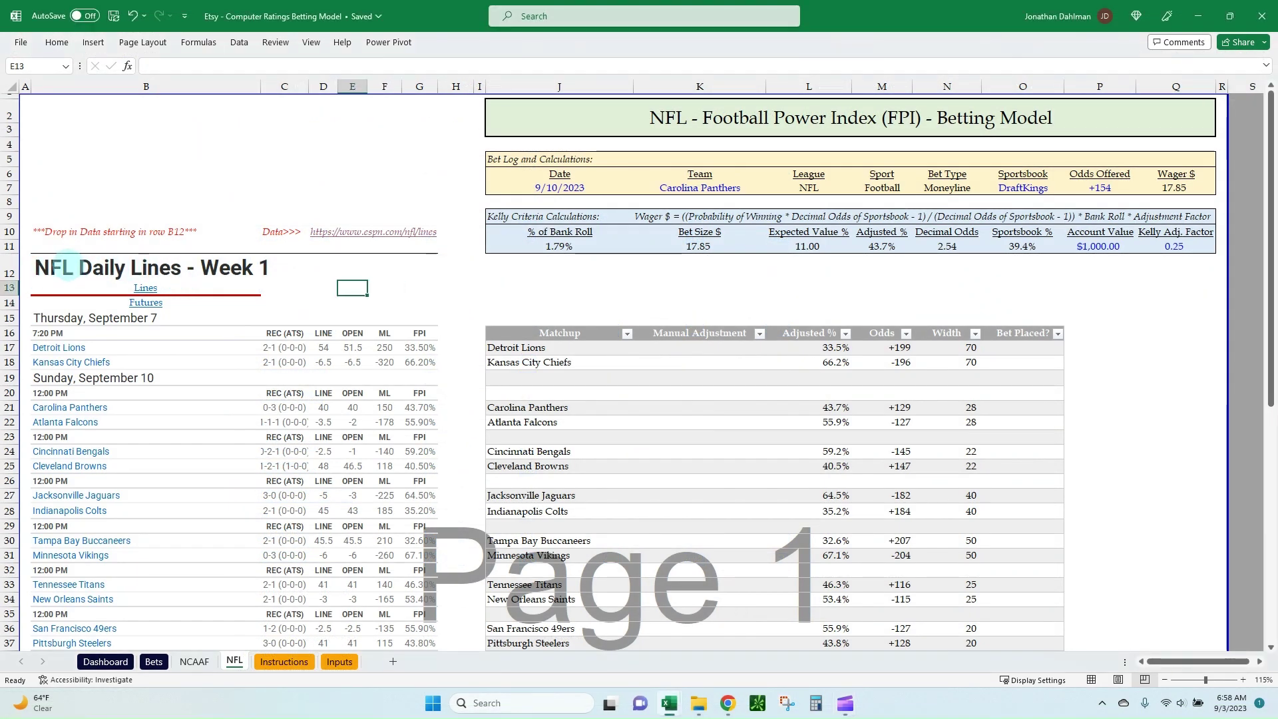
pyautogui.press('Up')
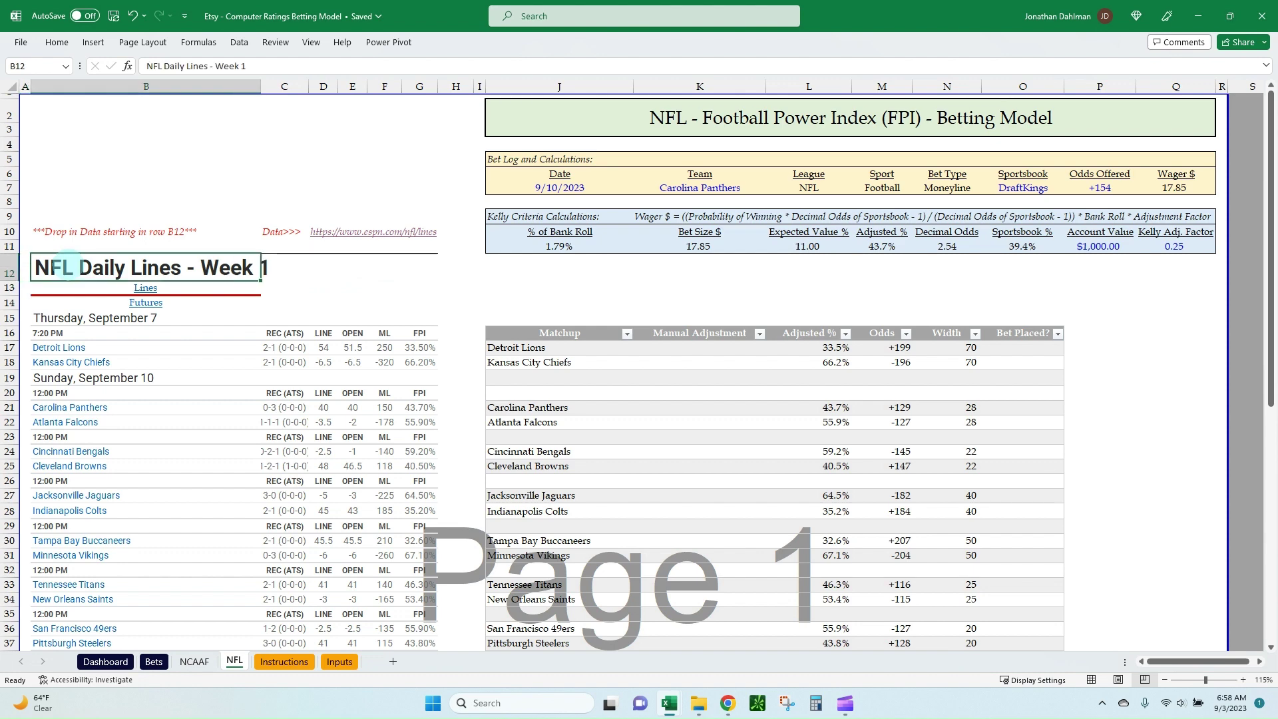
pyautogui.hotkey('ctrl', 'v')
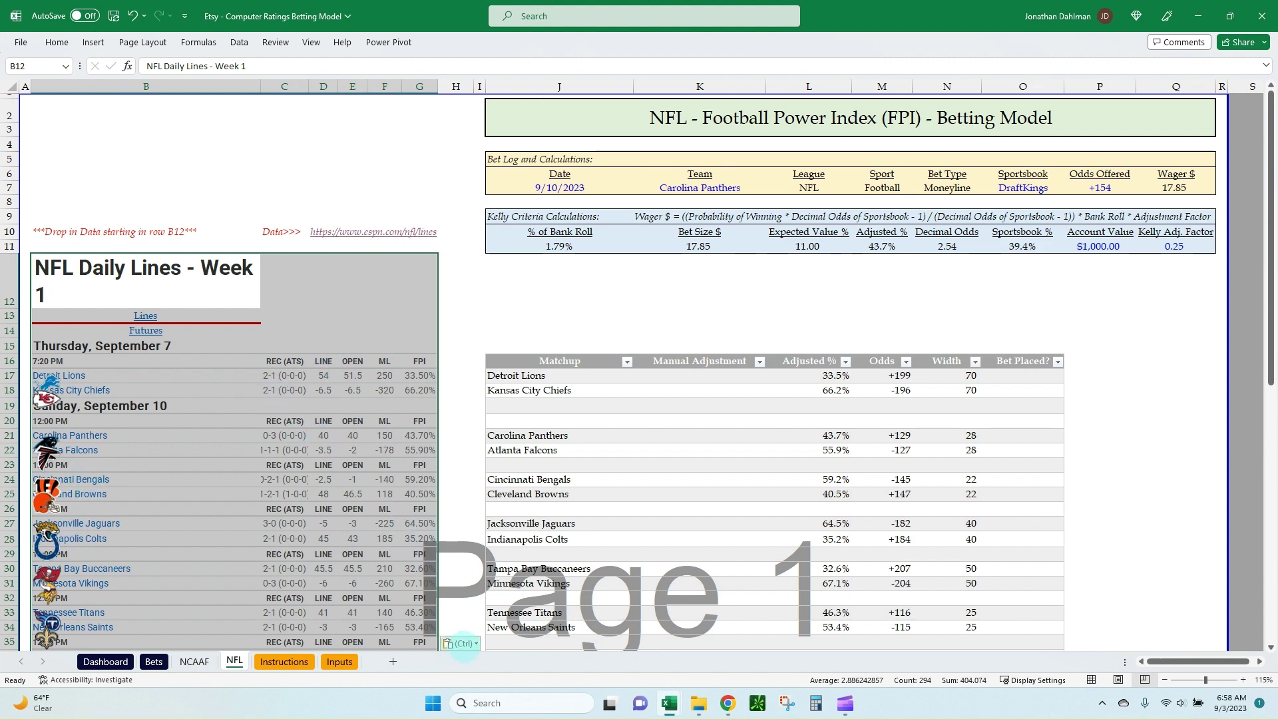
pyautogui.click(462, 642)
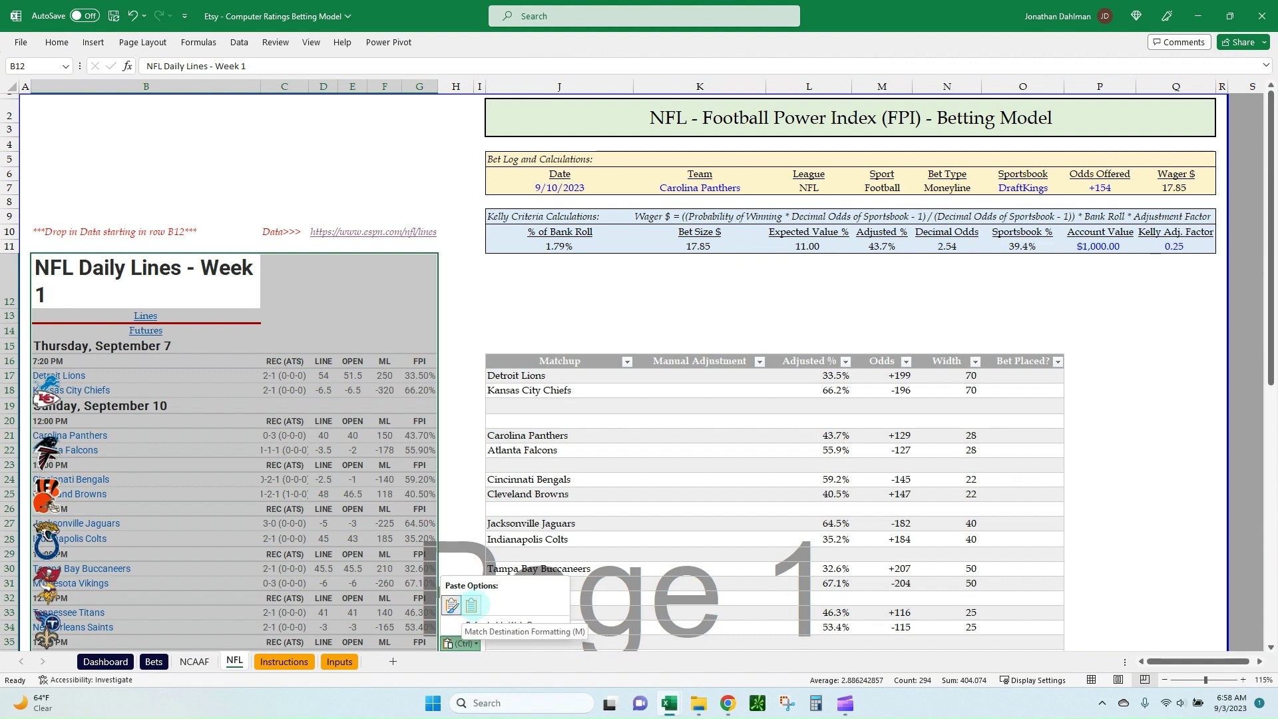
pyautogui.click(471, 604)
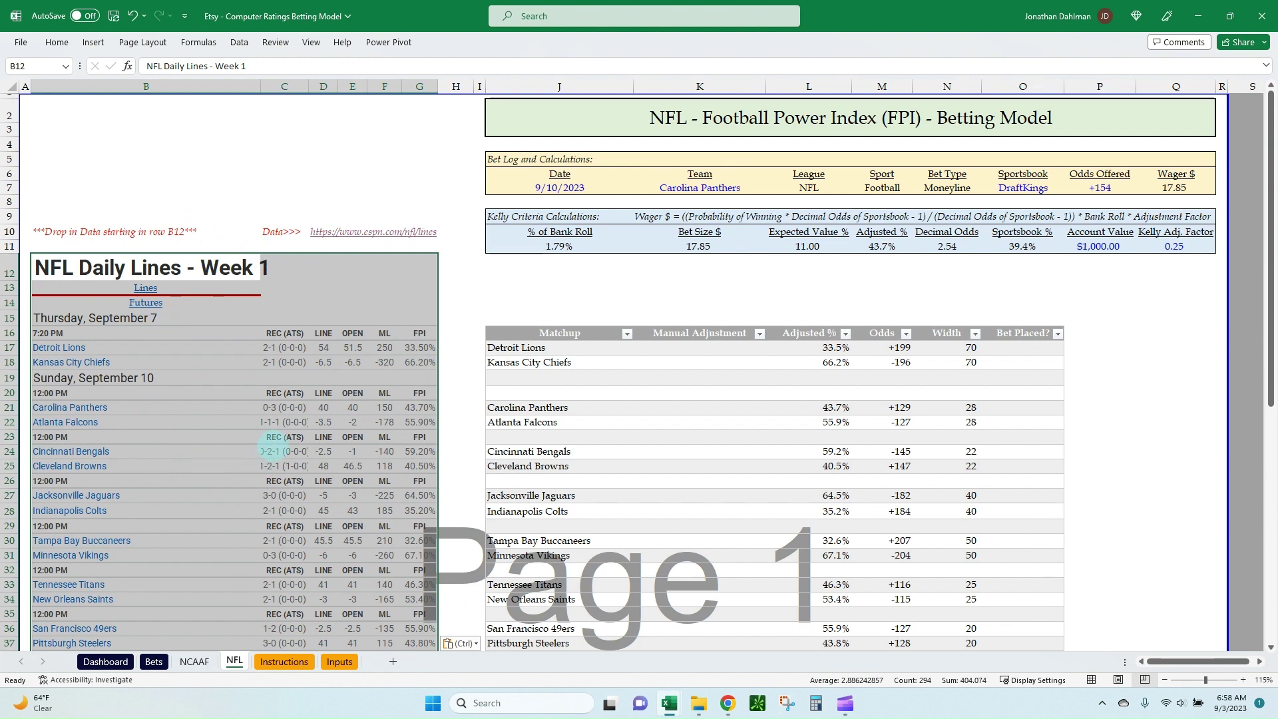
pyautogui.click(324, 287)
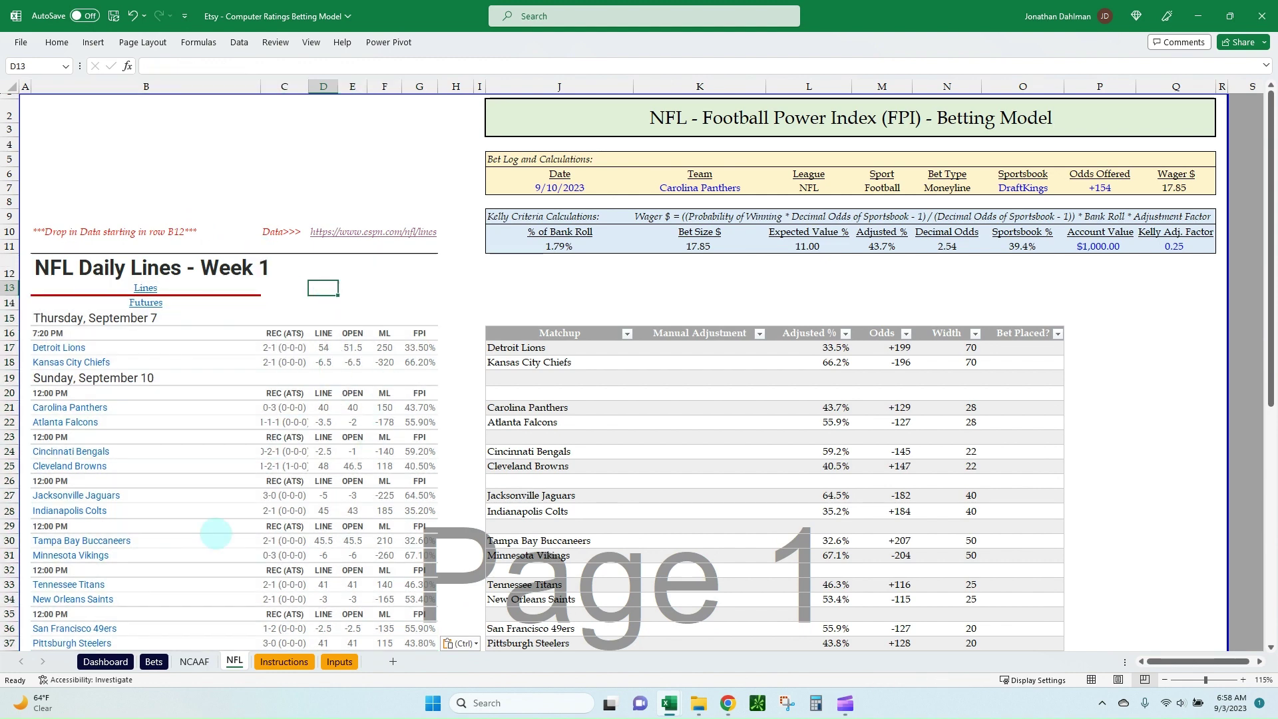
# Paste the lines again at B12 with their source formatting and delete all pasted team logos using Go To Special with Objects.
pyautogui.click(92, 273)
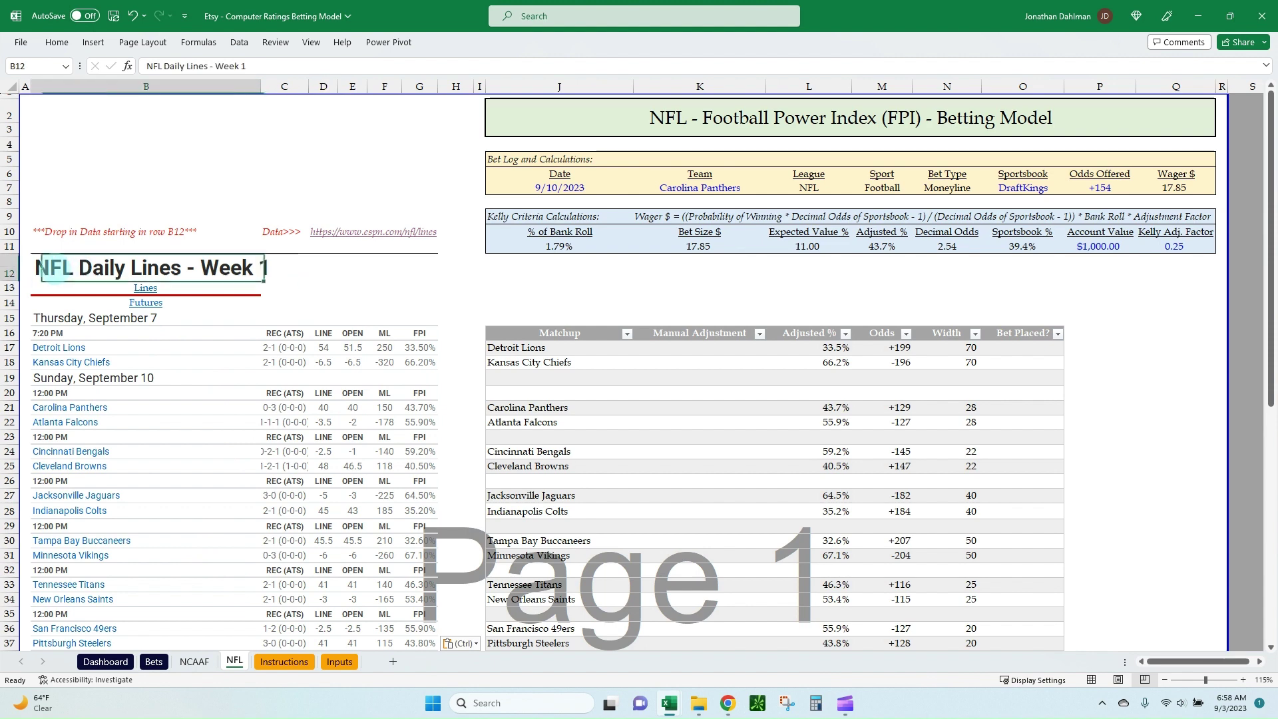
pyautogui.hotkey('ctrl', 'v')
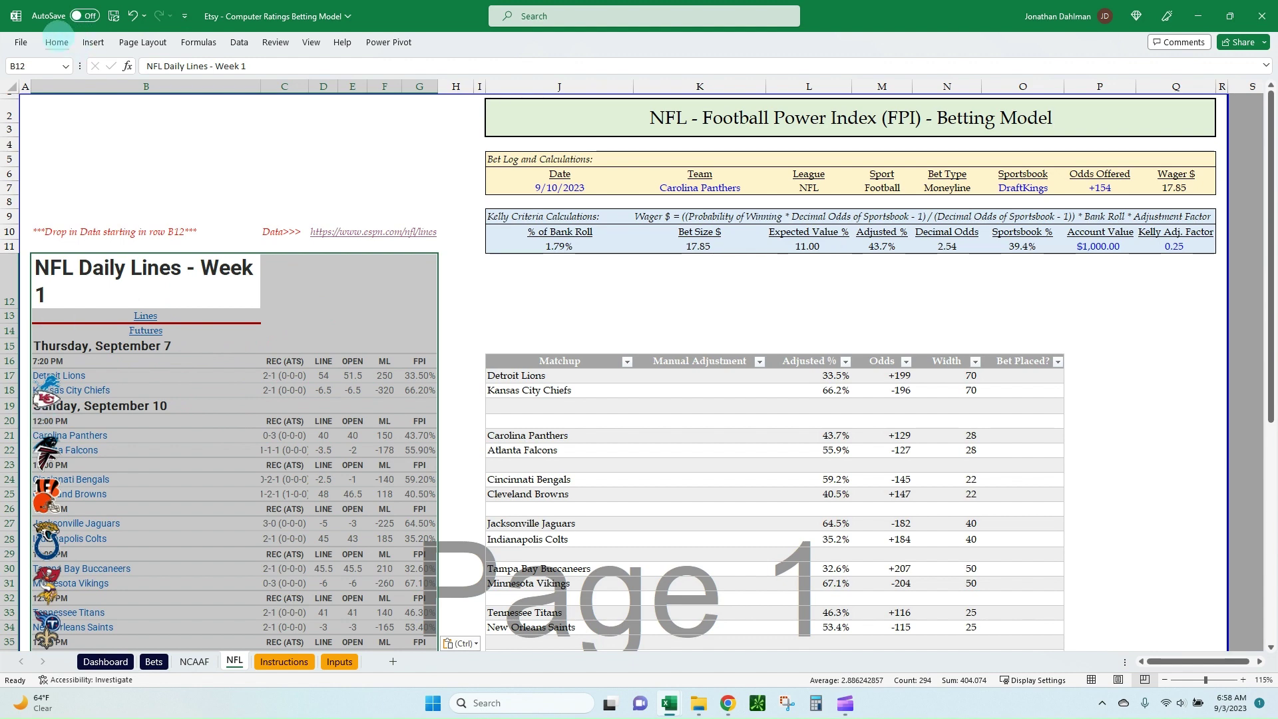
pyautogui.click(56, 42)
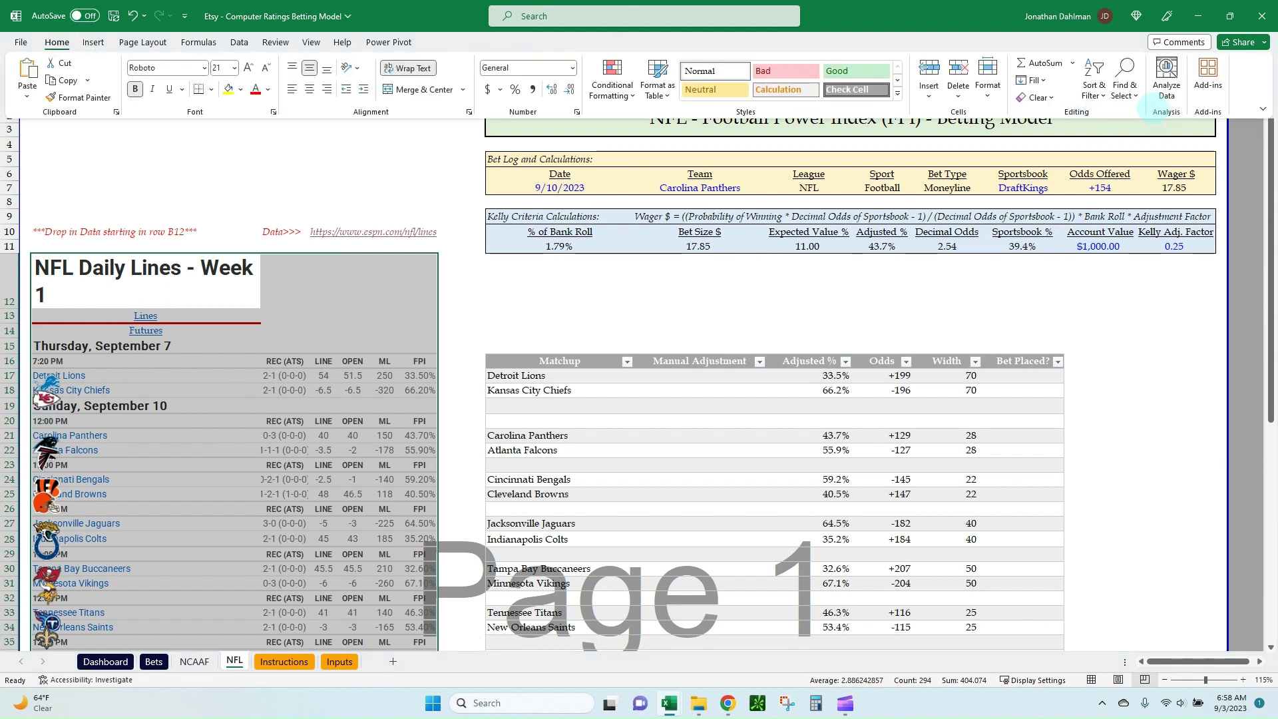
pyautogui.click(1125, 87)
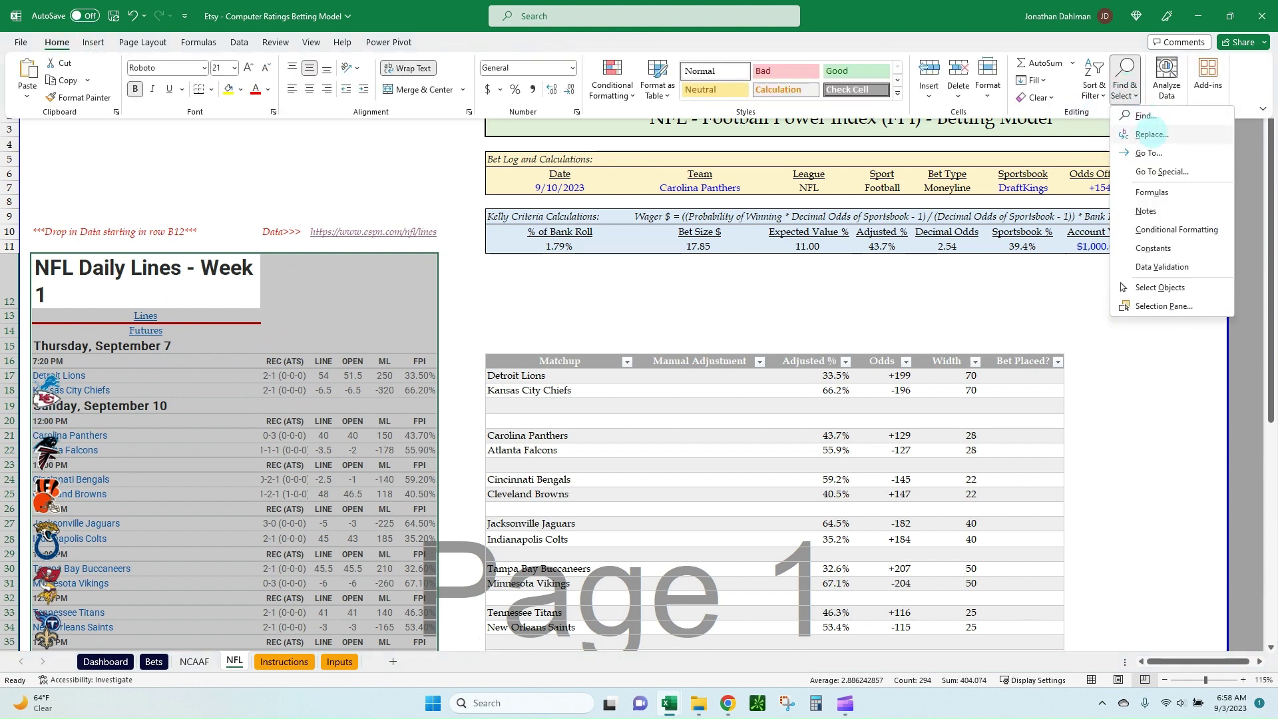
pyautogui.click(1161, 172)
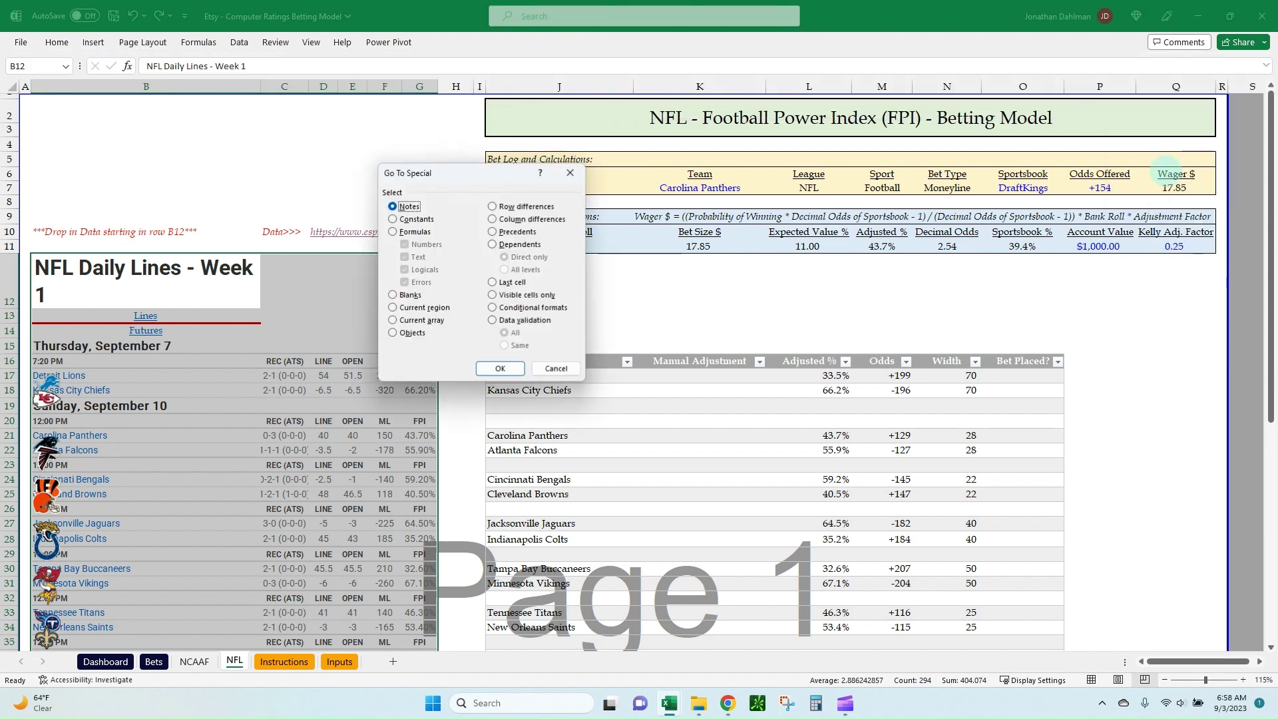
pyautogui.moveTo(456, 173); pyautogui.dragTo(501, 205)
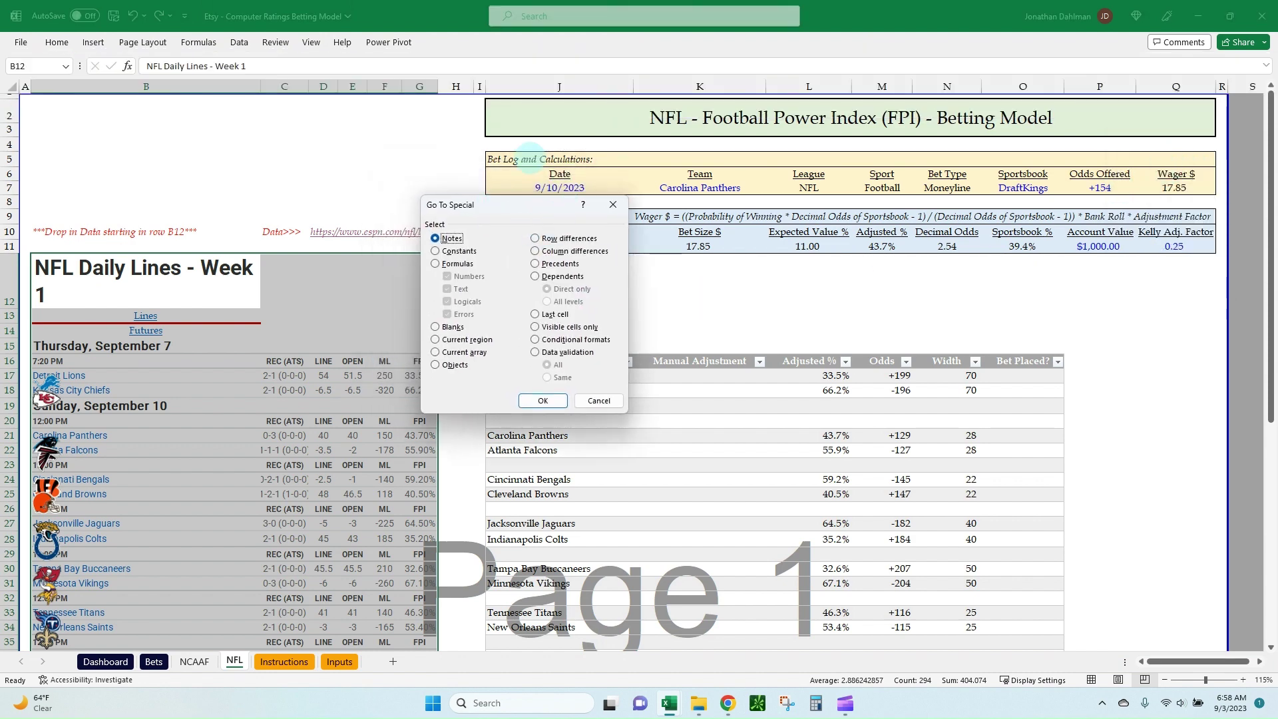
pyautogui.click(436, 366)
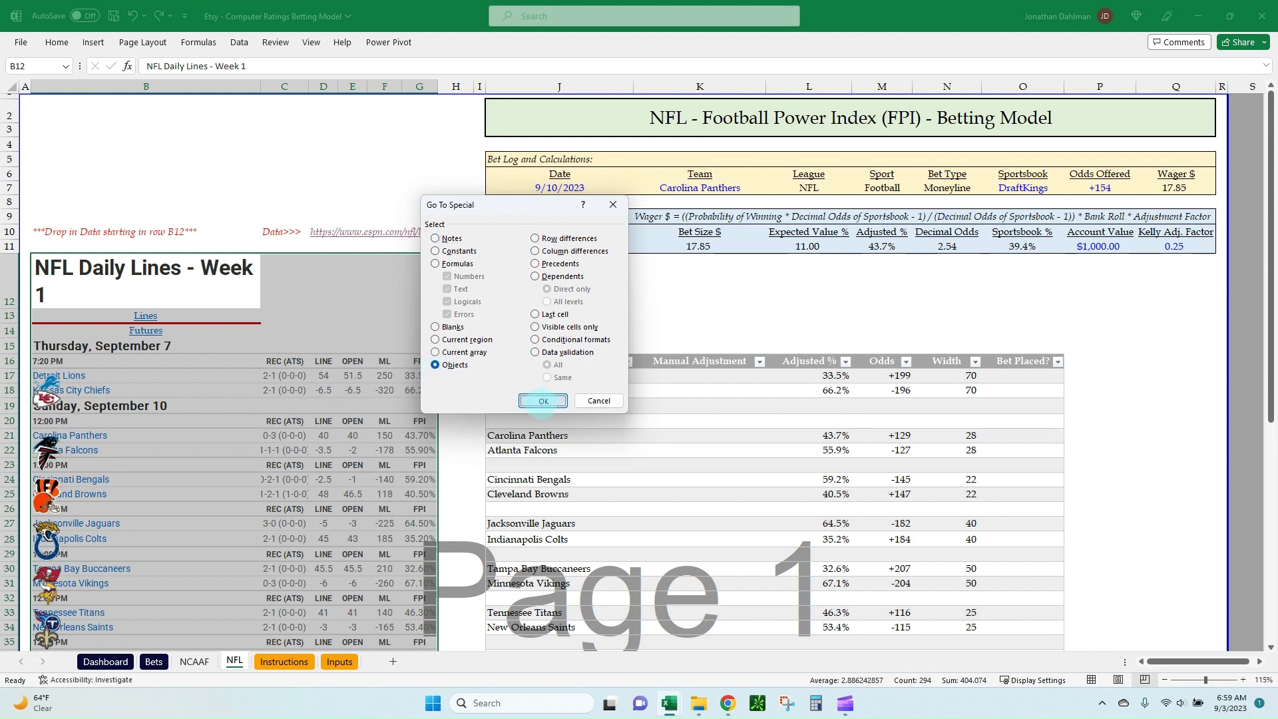
pyautogui.click(543, 401)
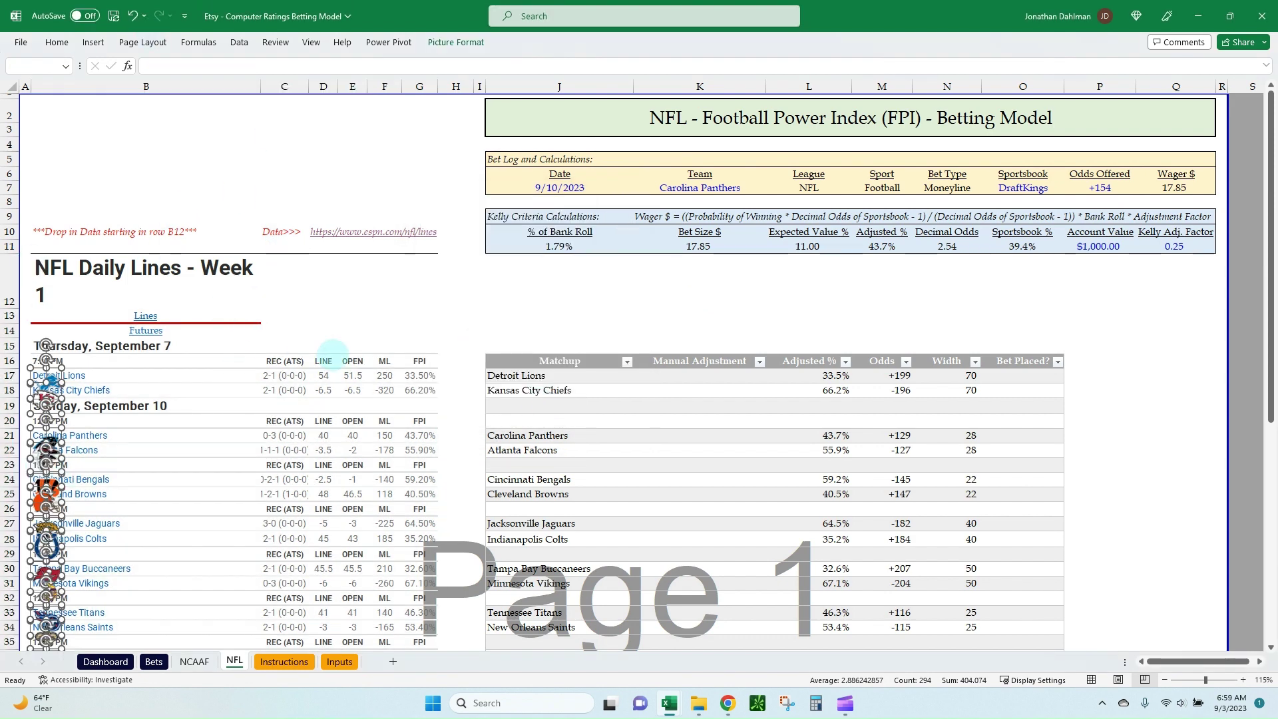
pyautogui.press('Delete')
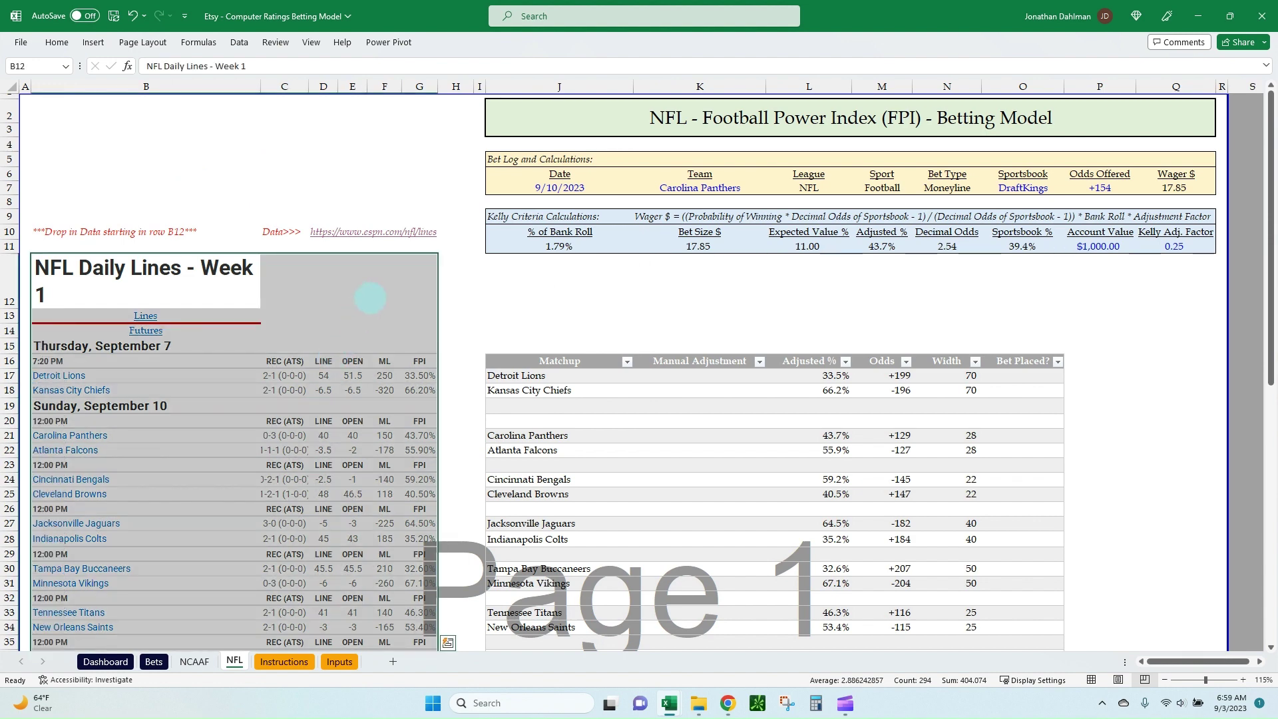
# Turn off text wrapping for the NFL Daily Lines heading in B12.
pyautogui.click(370, 298)
pyautogui.click(158, 260)
pyautogui.press('alt')
pyautogui.press('h')
pyautogui.press('w')
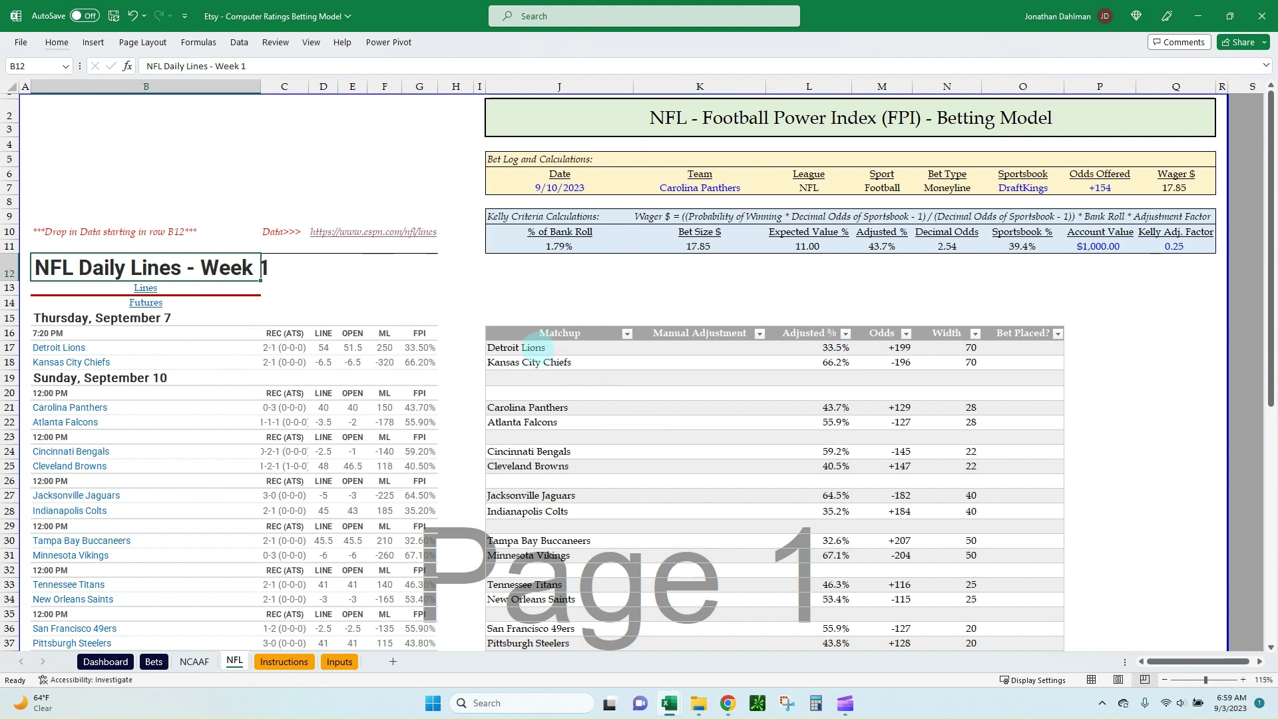
# Examine the Matchup table header against the pasted date rows, game times and column headings such as REC (ATS), LINE, OPEN and ML.
pyautogui.click(549, 331)
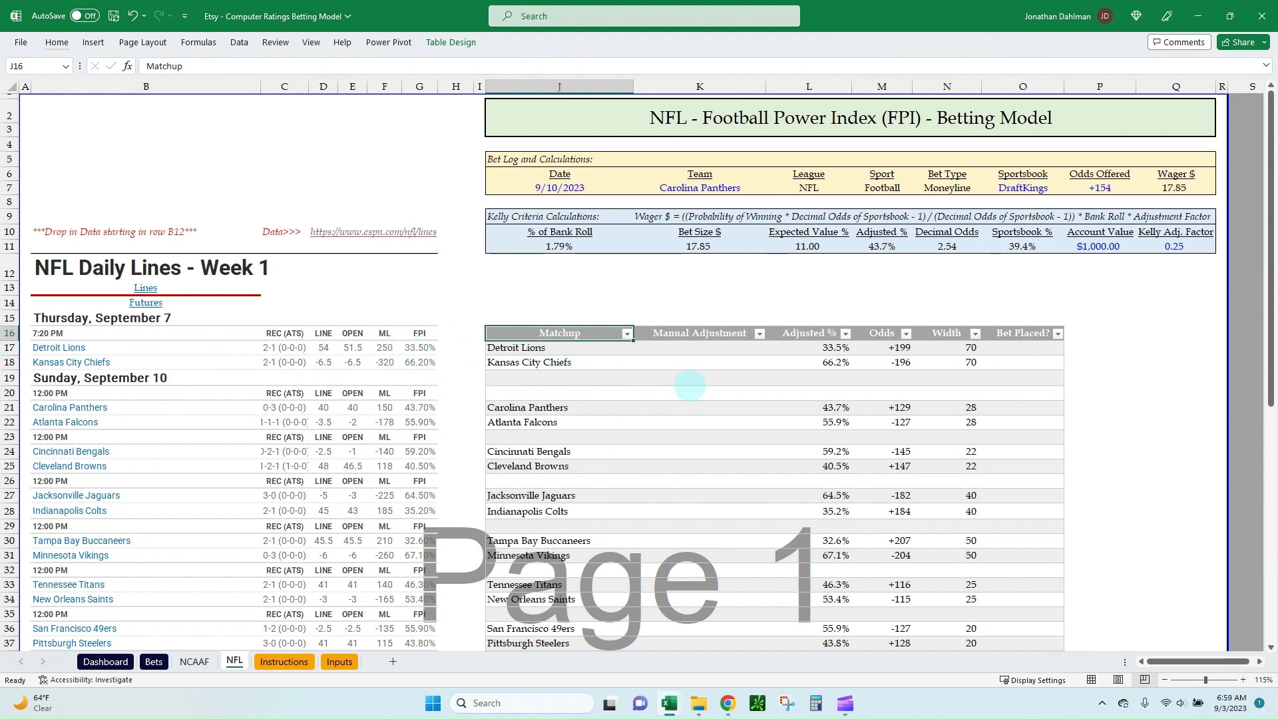
pyautogui.click(106, 318)
pyautogui.click(117, 378)
pyautogui.click(138, 392)
pyautogui.scroll(-3, 214, 328)
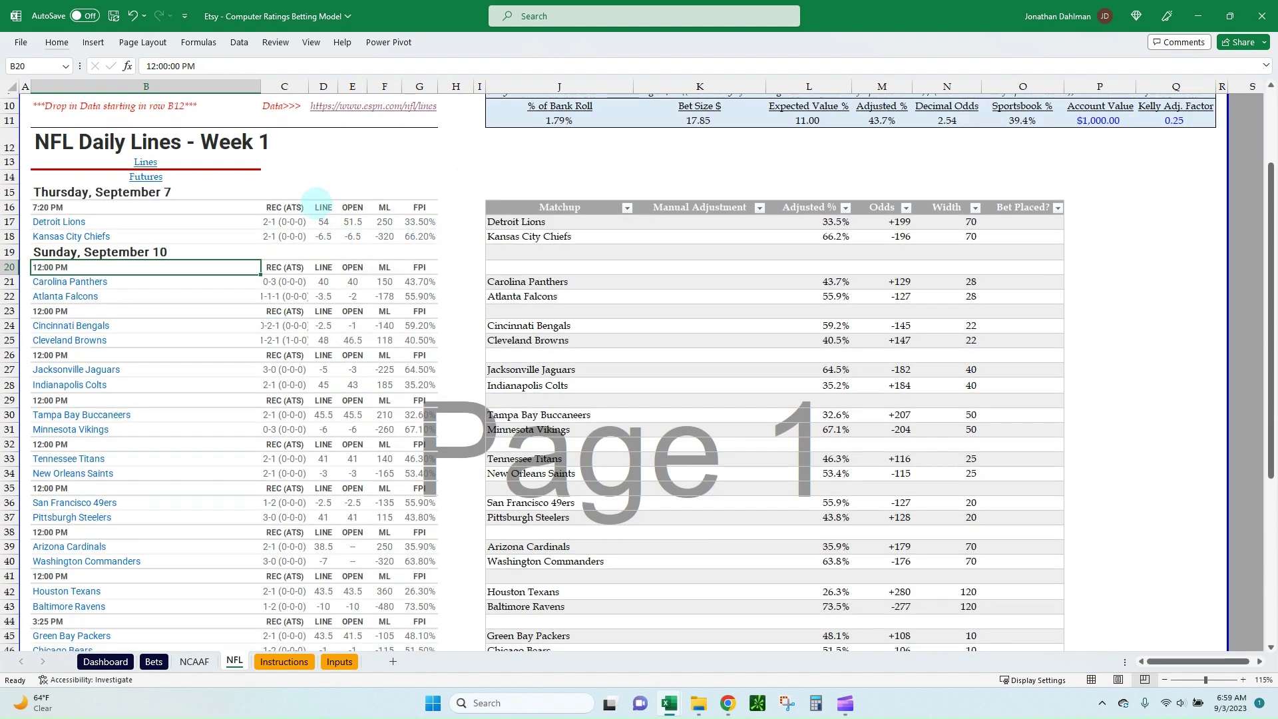
pyautogui.click(285, 207)
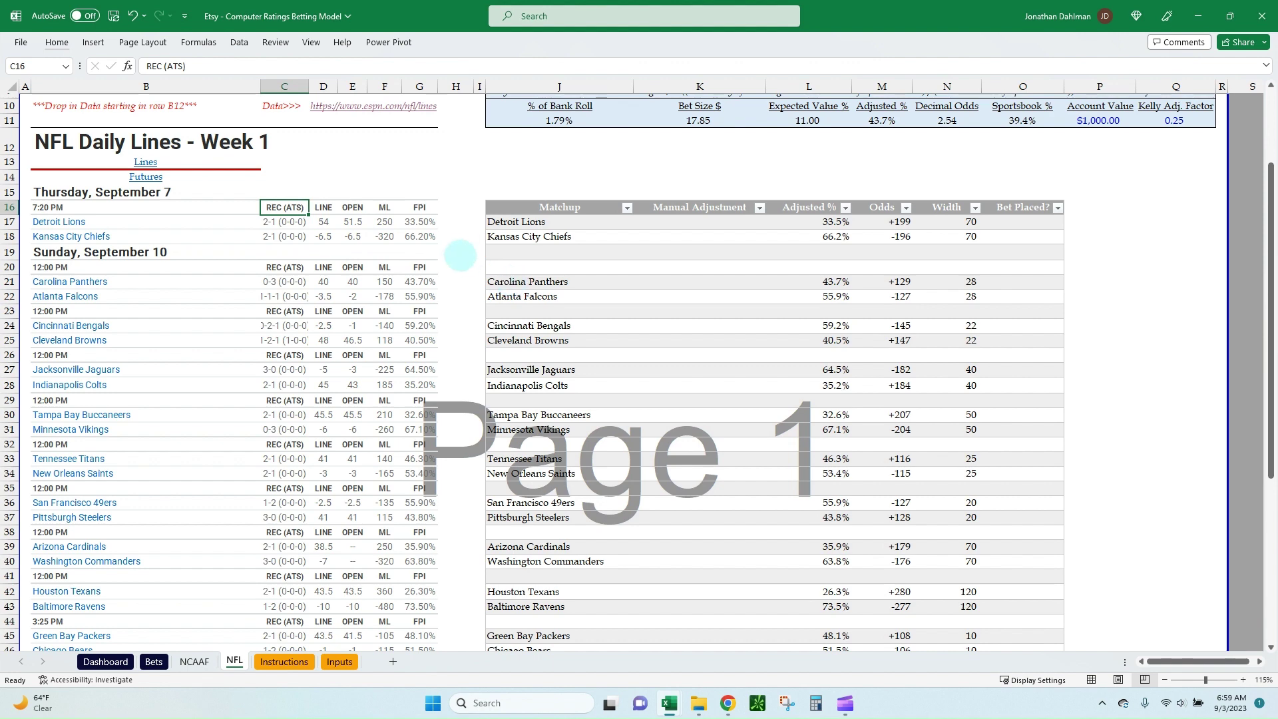
pyautogui.press('Right')
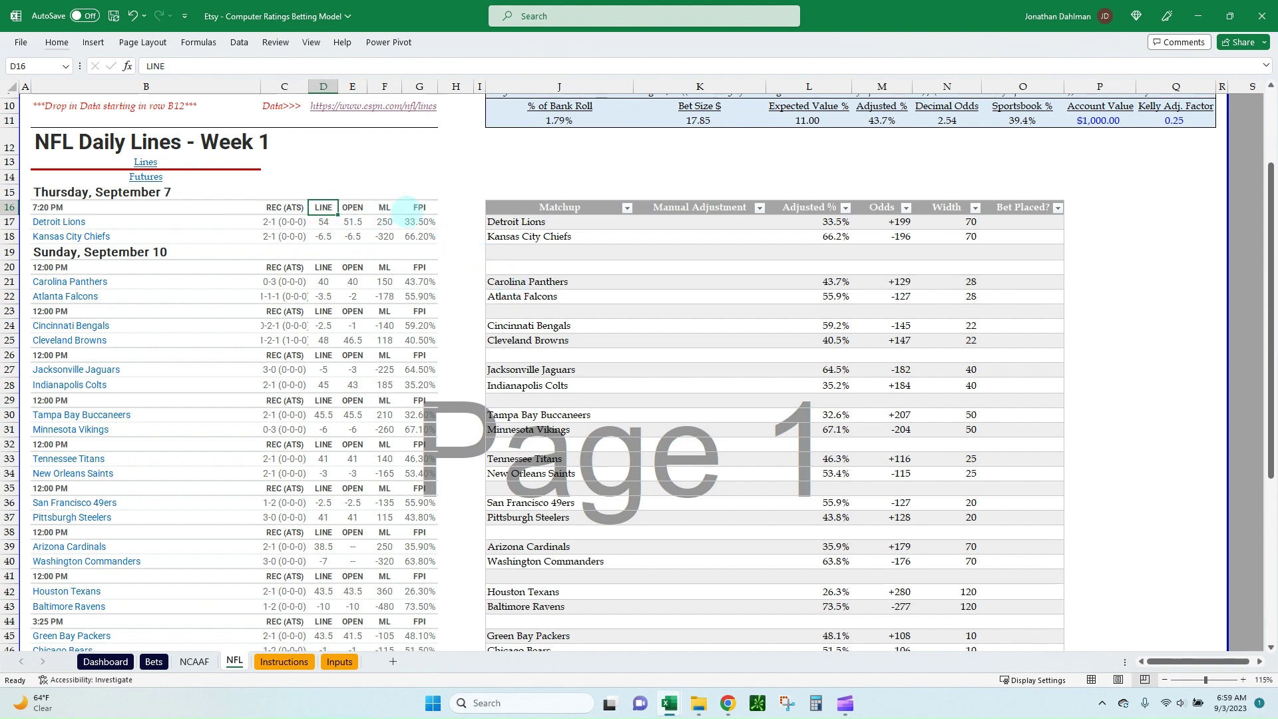
pyautogui.press('Right')
pyautogui.press('Right')
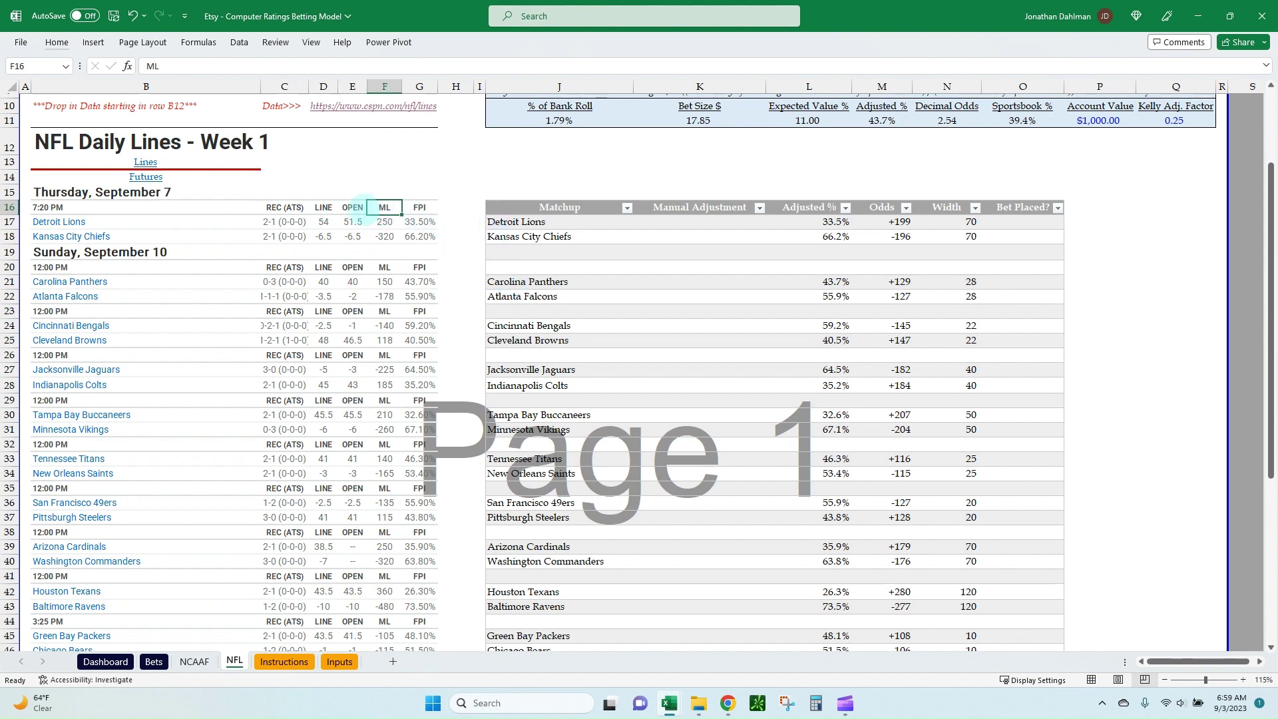
pyautogui.click(330, 207)
pyautogui.scroll(1, 360, 199)
pyautogui.scroll(2, 360, 199)
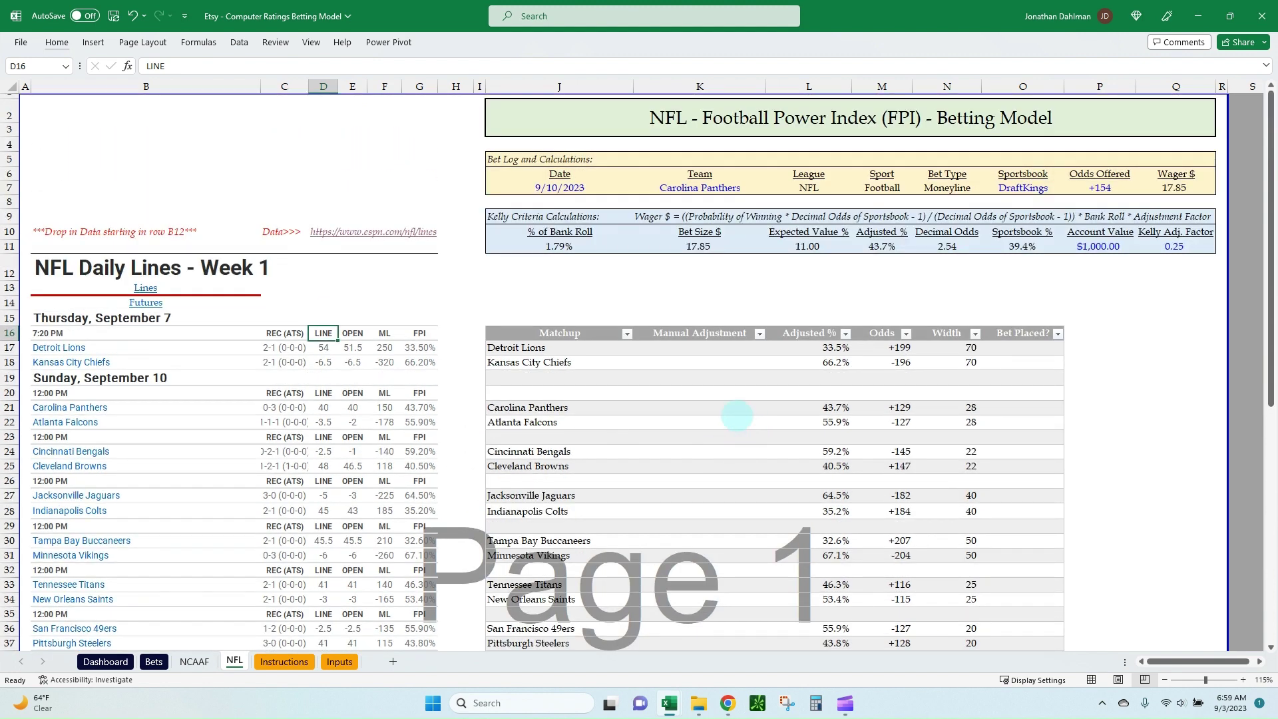
# Inspect the Matchup formula in J17 and the source cells it references, leaving the formula as it is.
pyautogui.click(698, 349)
pyautogui.click(573, 347)
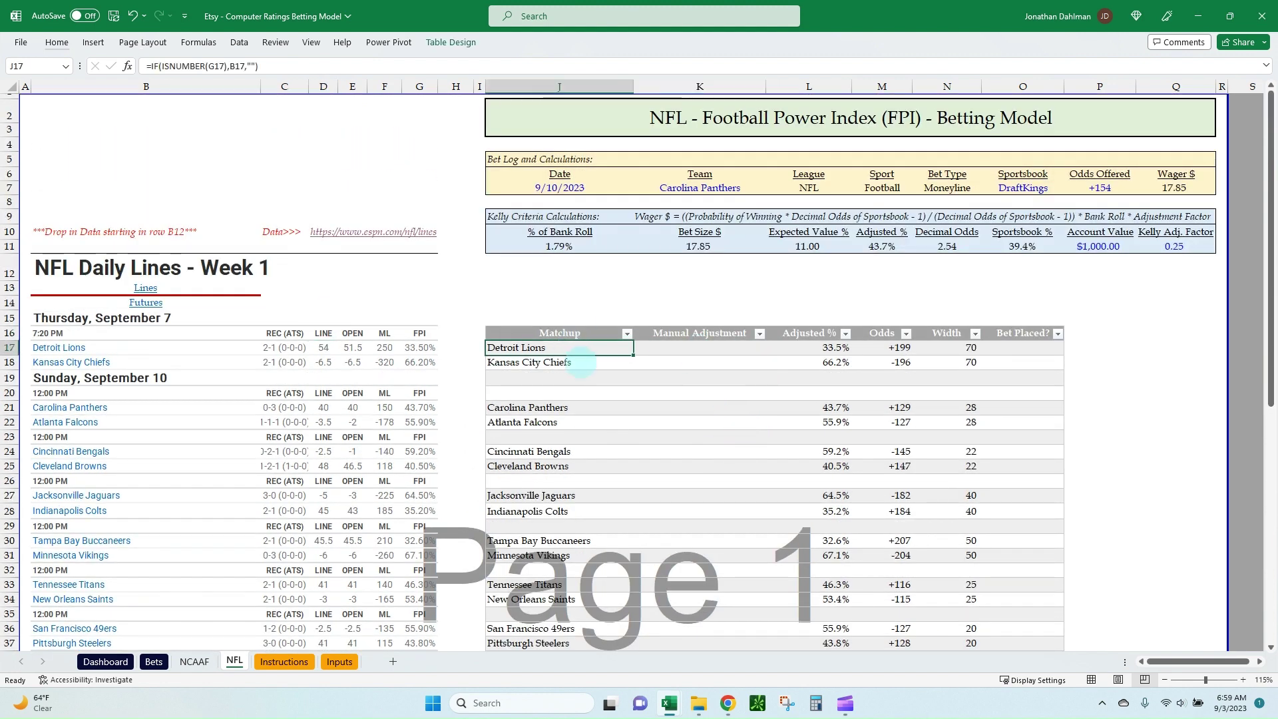
pyautogui.press('F2')
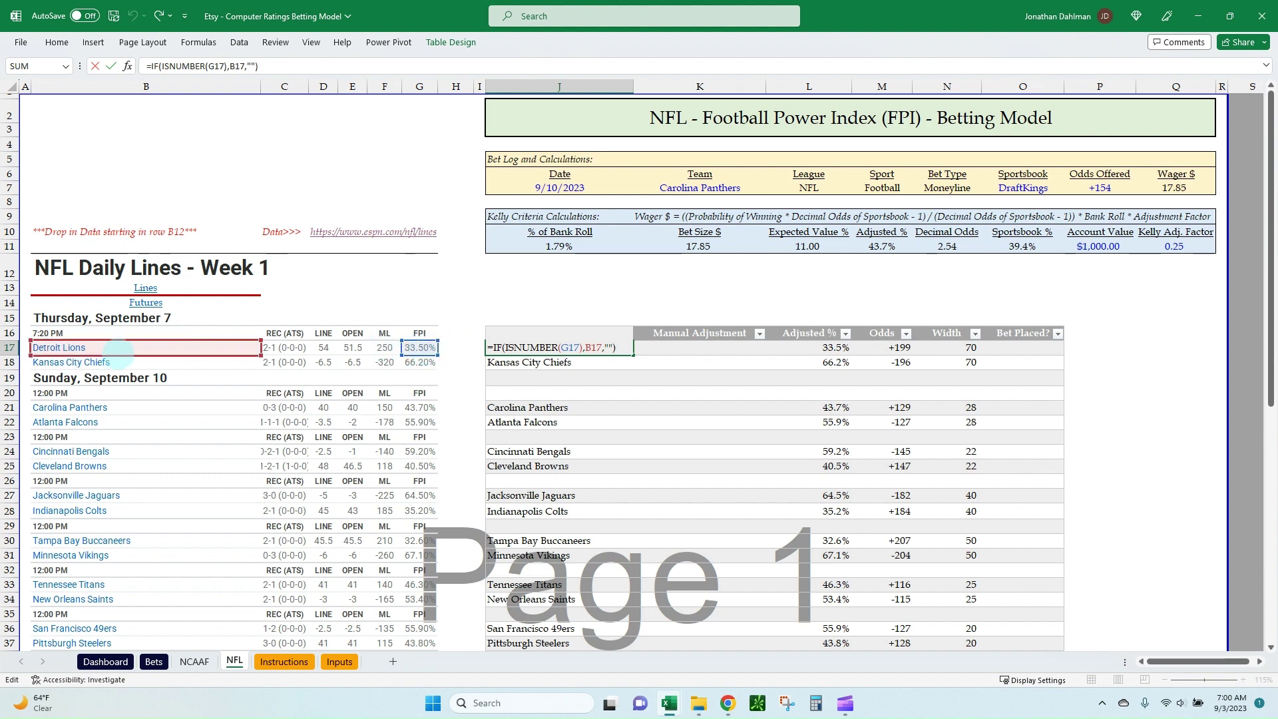
pyautogui.hotkey('ctrl', 'Return')
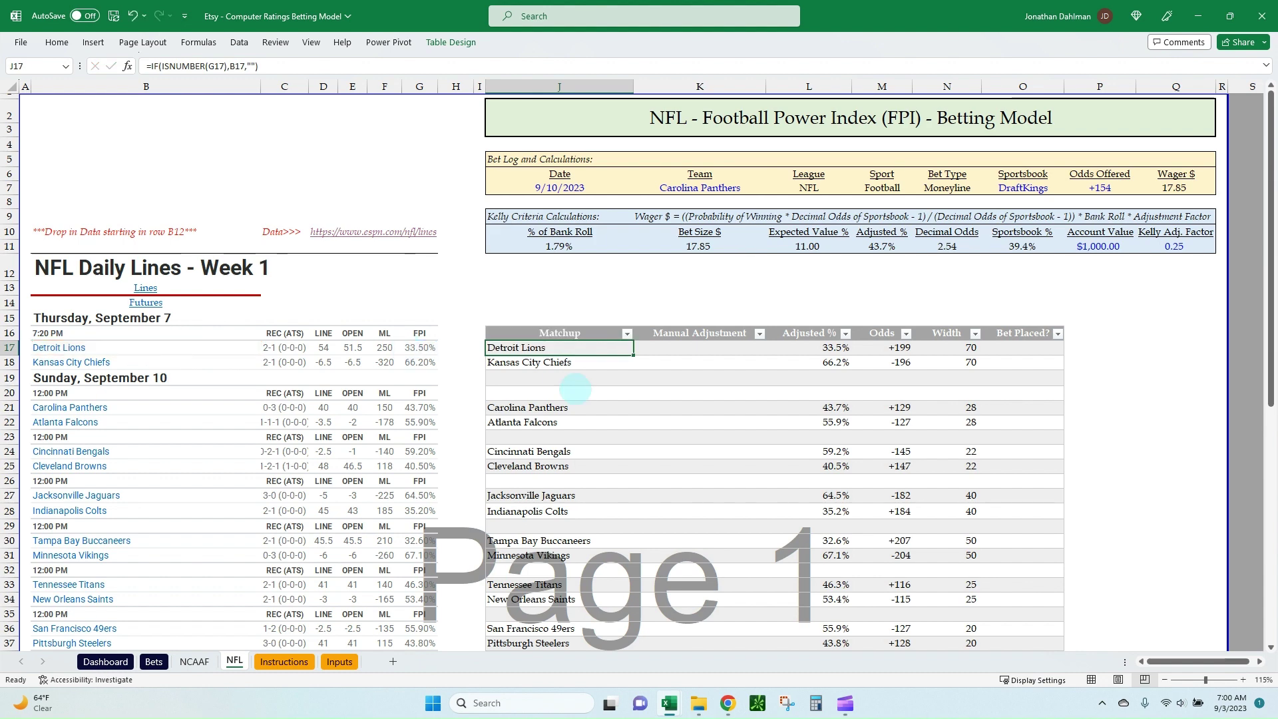
# Copy the Matchup formula from J17 down the rest of the column through J65.
pyautogui.hotkey('ctrl', 'c')
pyautogui.press('Down')
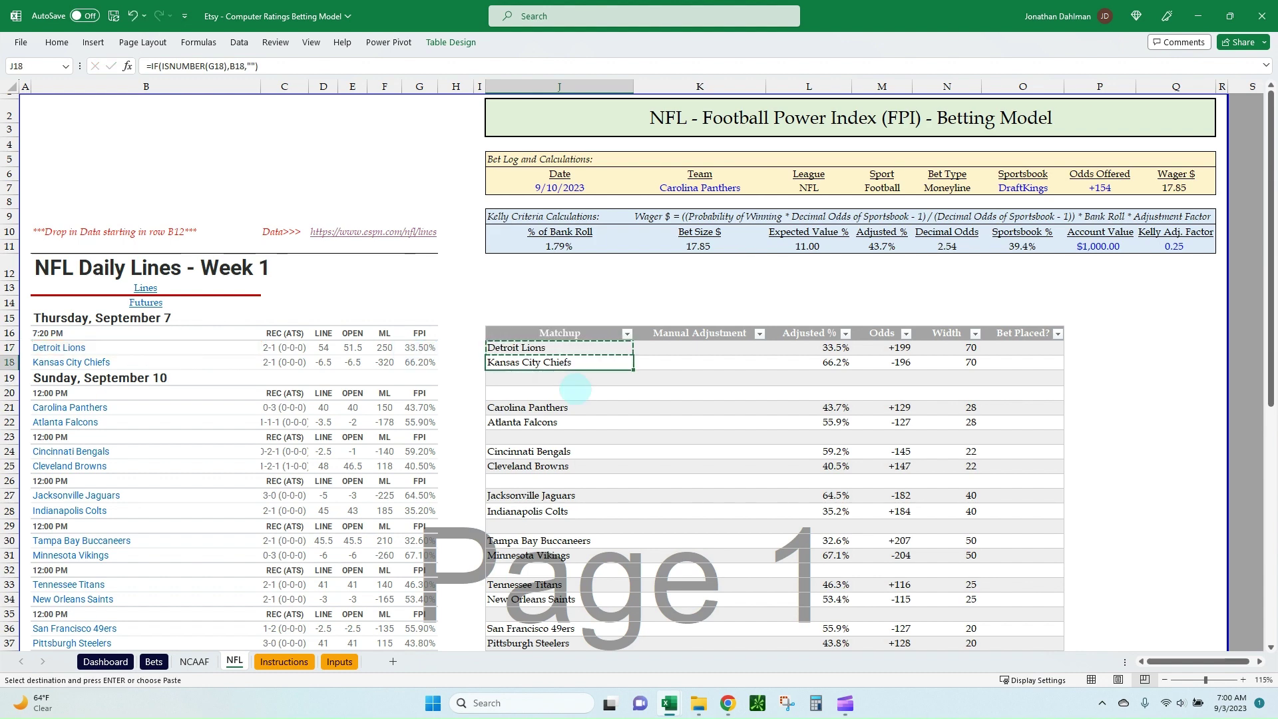
pyautogui.hotkey('ctrl', 'shift', 'Down')
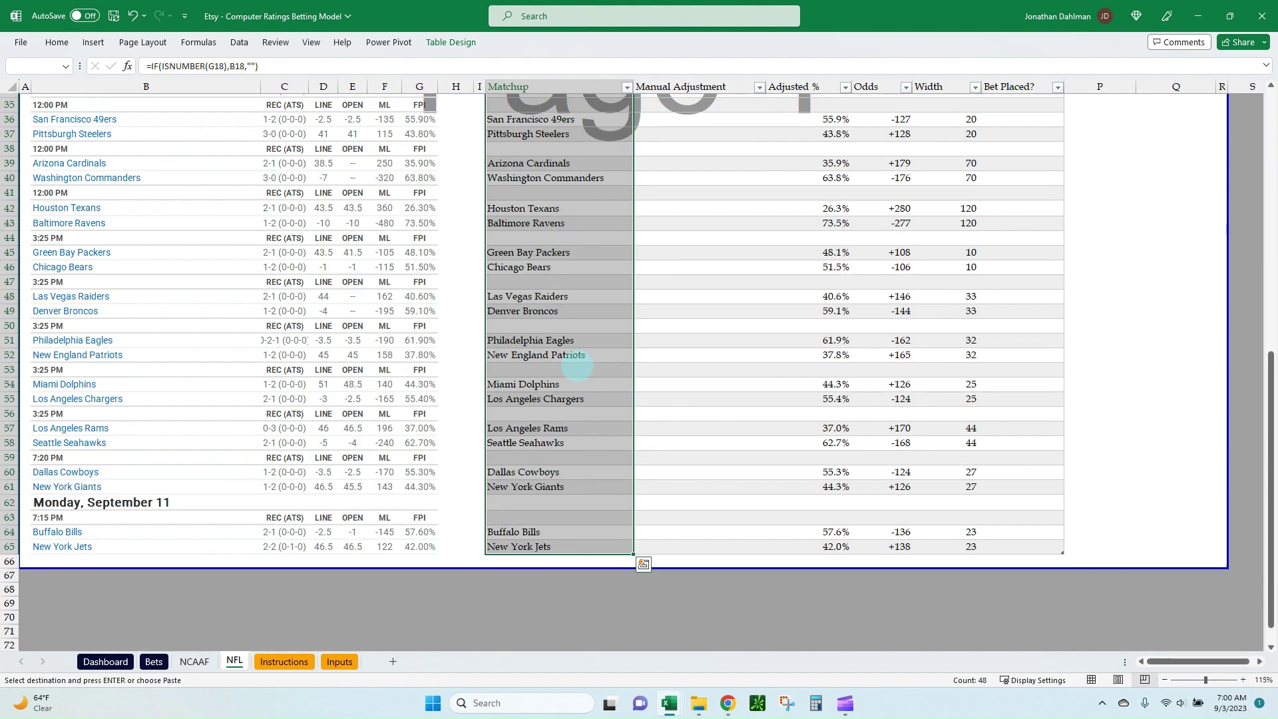
pyautogui.press('Return')
# Review the filled Matchup column from J17 down to its last row.
pyautogui.click(598, 346)
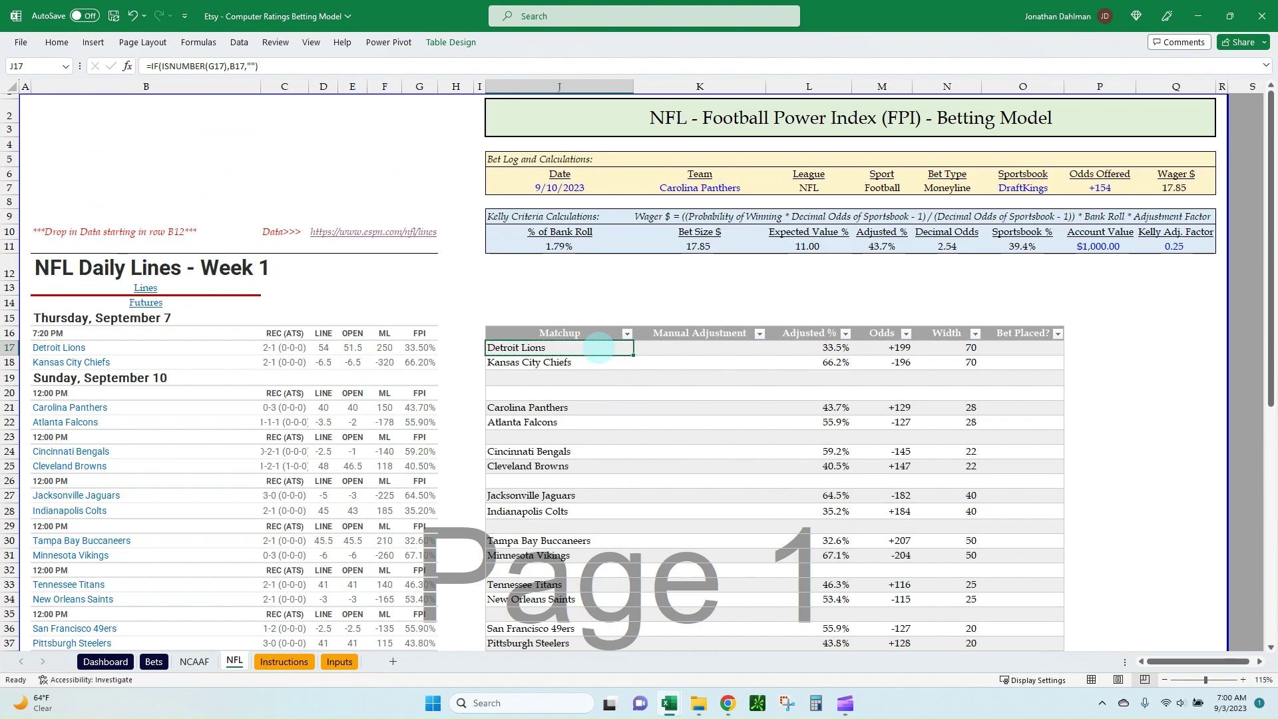
pyautogui.hotkey('ctrl', 'shift', 'Down')
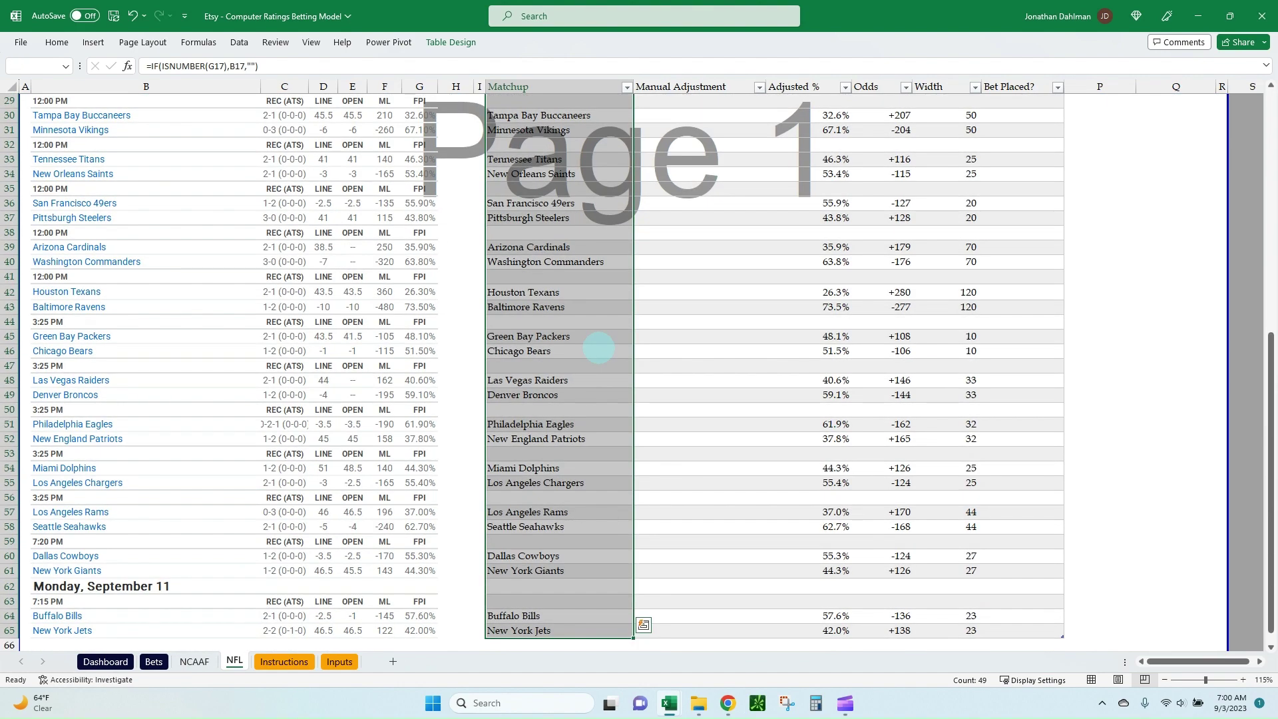
pyautogui.scroll(9, 598, 348)
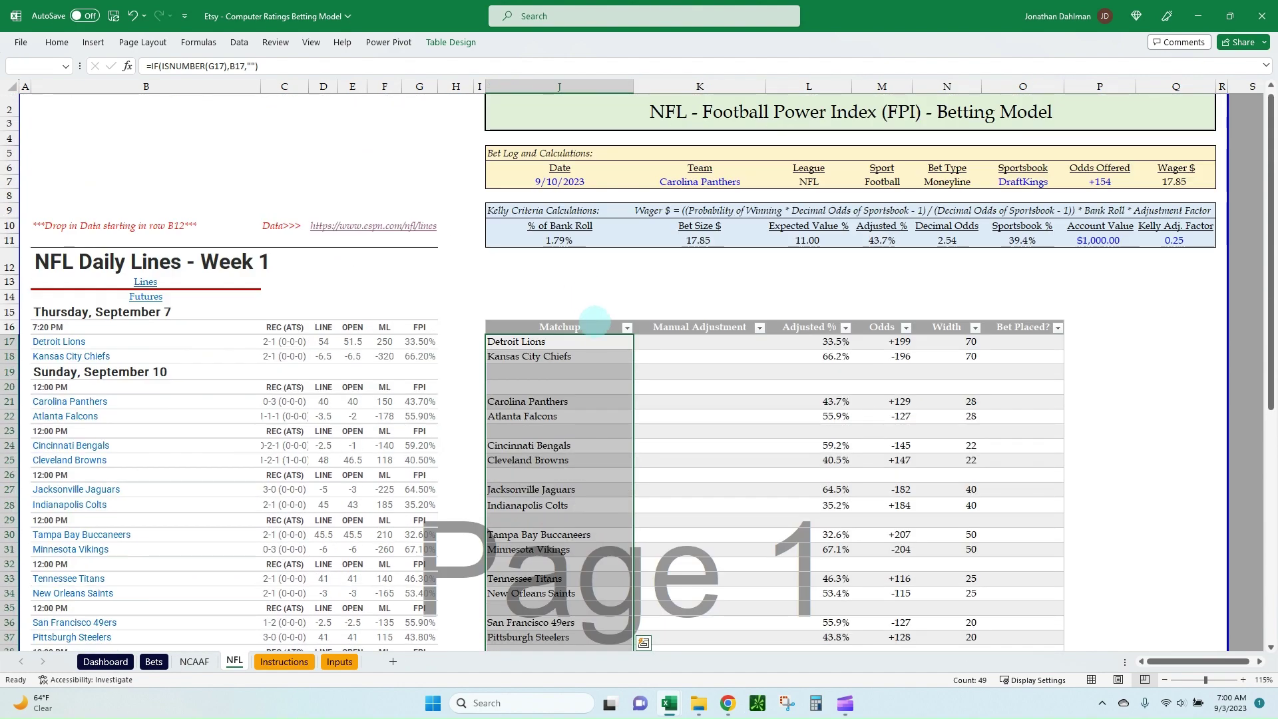
pyautogui.click(583, 341)
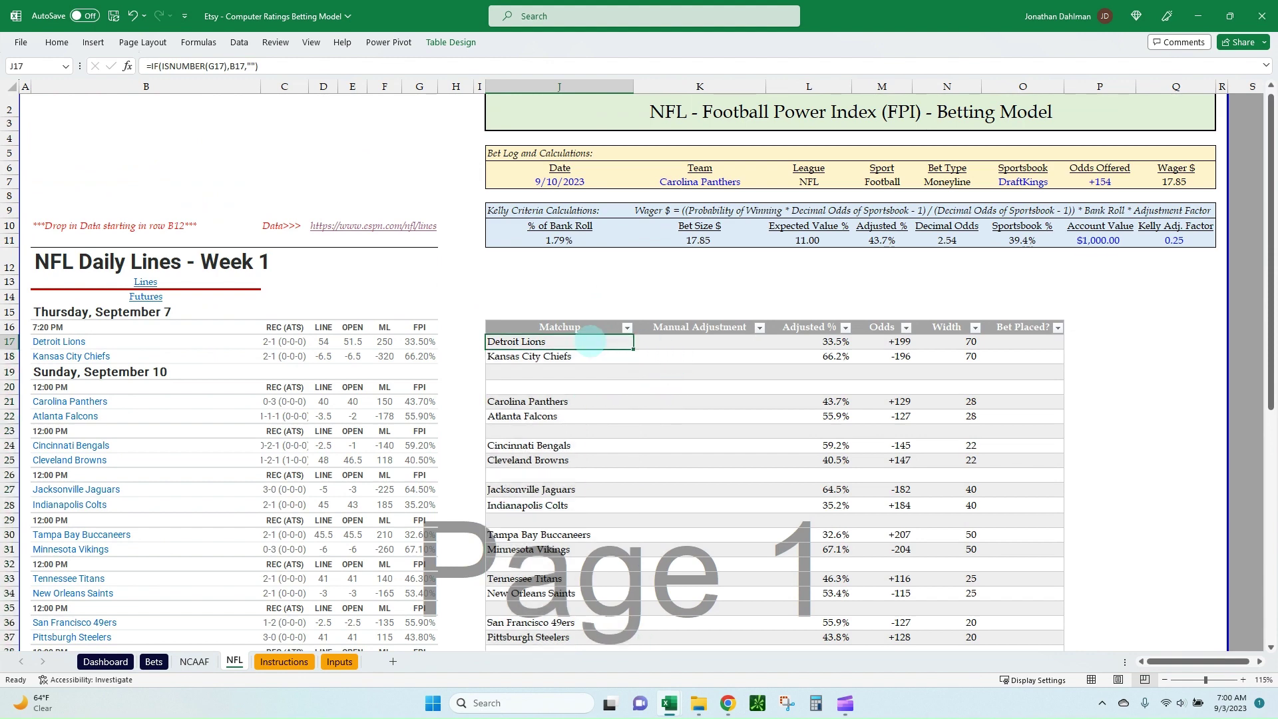
# Check the Adjusted % formula in L17 and set the Detroit Lions' Manual Adjustment in K17 to -5%.
pyautogui.press('Right')
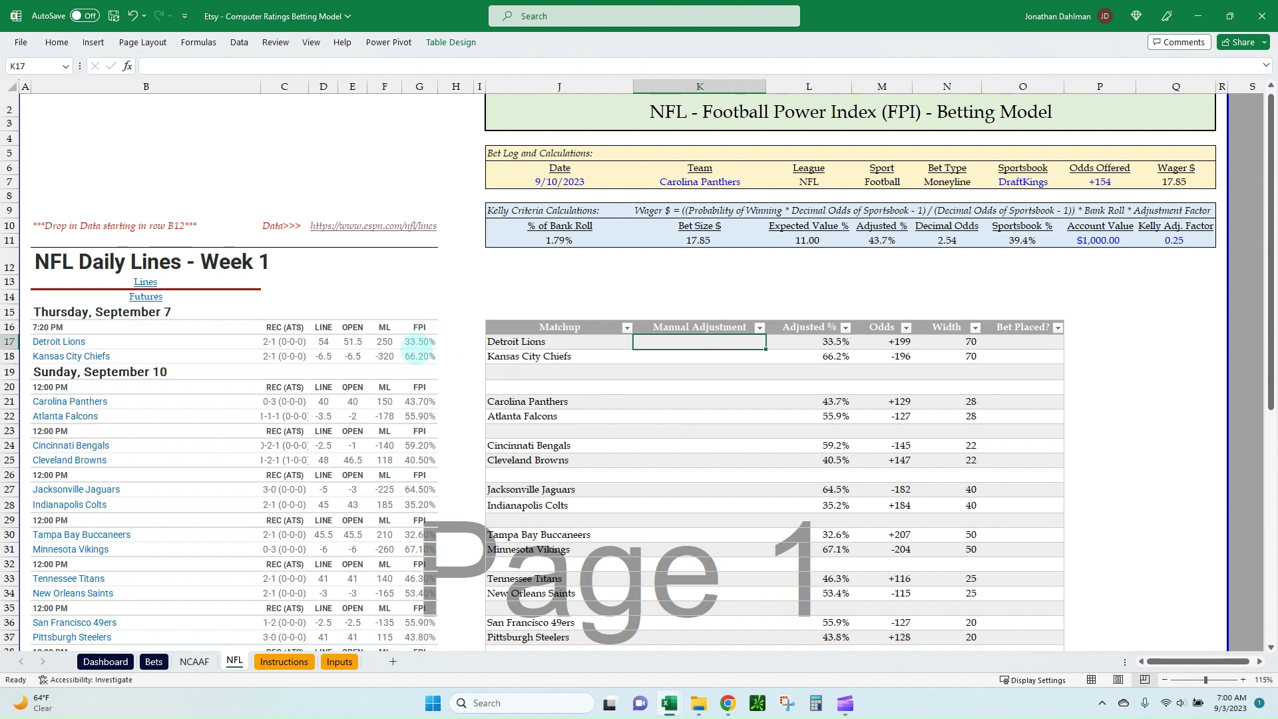
pyautogui.click(825, 342)
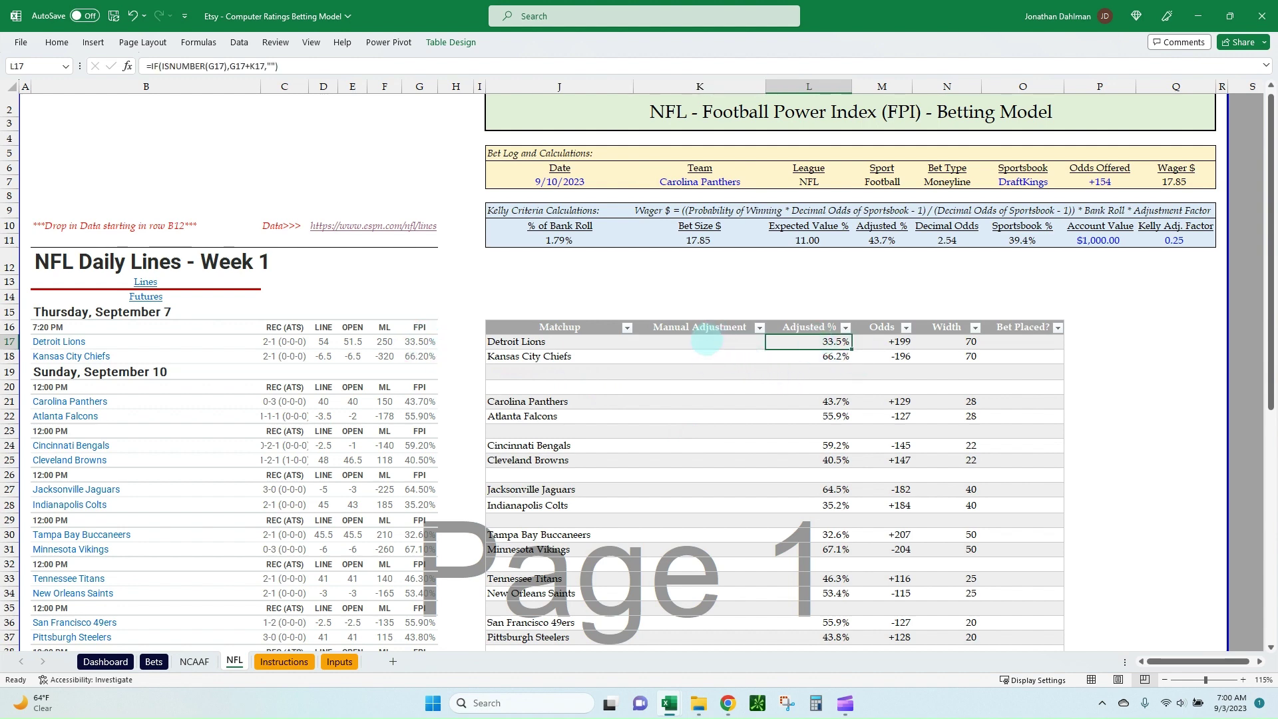
pyautogui.click(705, 342)
pyautogui.write('-5%')
pyautogui.press('Return')
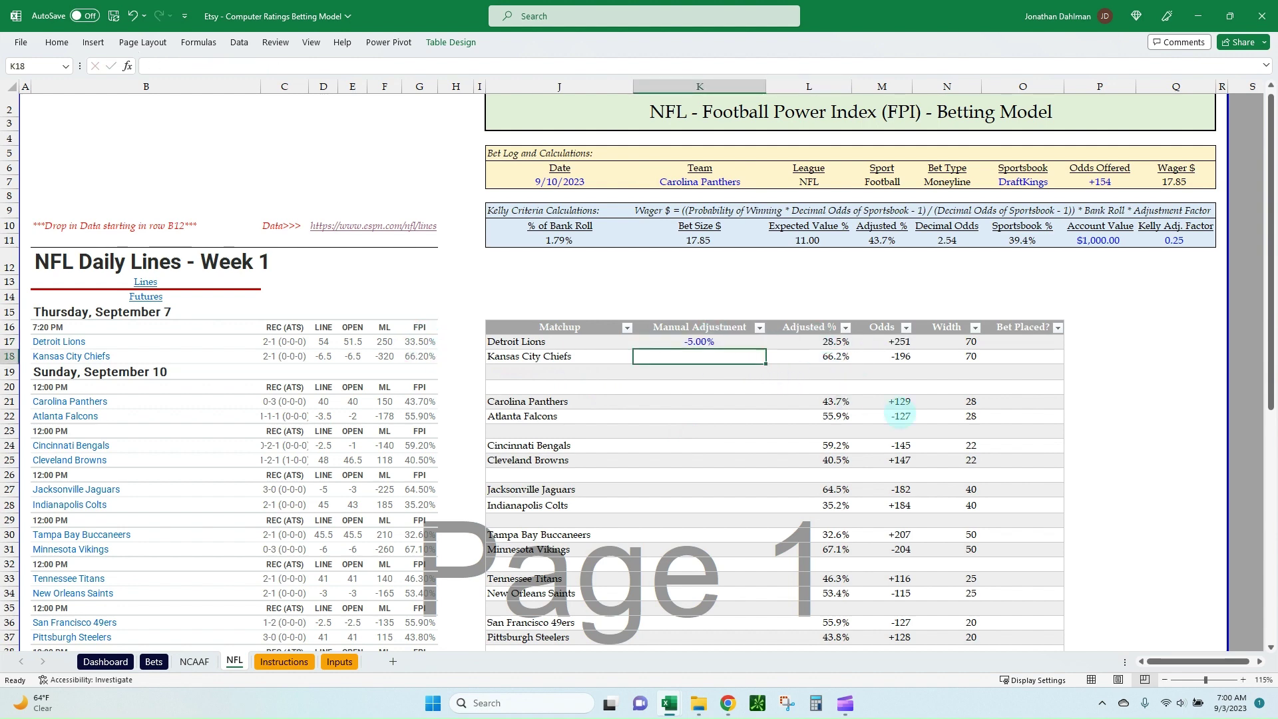
# Replace the Detroit Lions' Manual Adjustment in K17 with 5%, and clear the cell again.
pyautogui.press('Up')
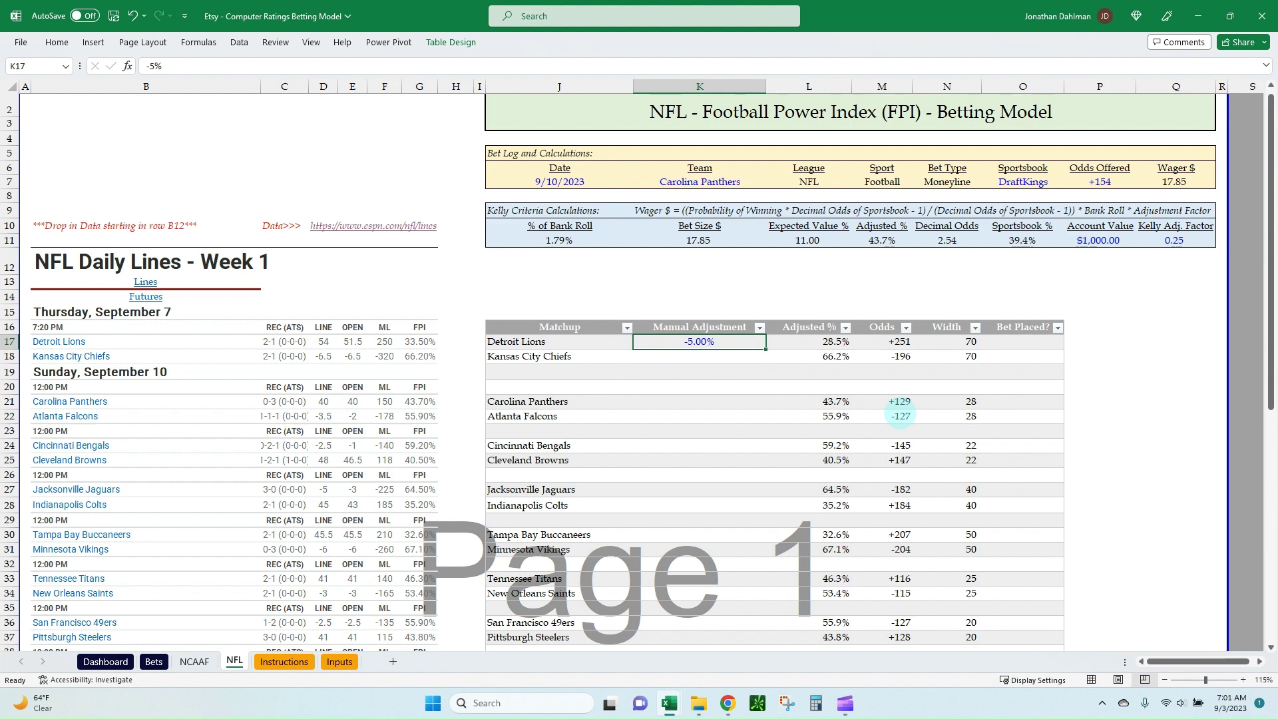
pyautogui.write('5%')
pyautogui.press('Return')
pyautogui.press('Up')
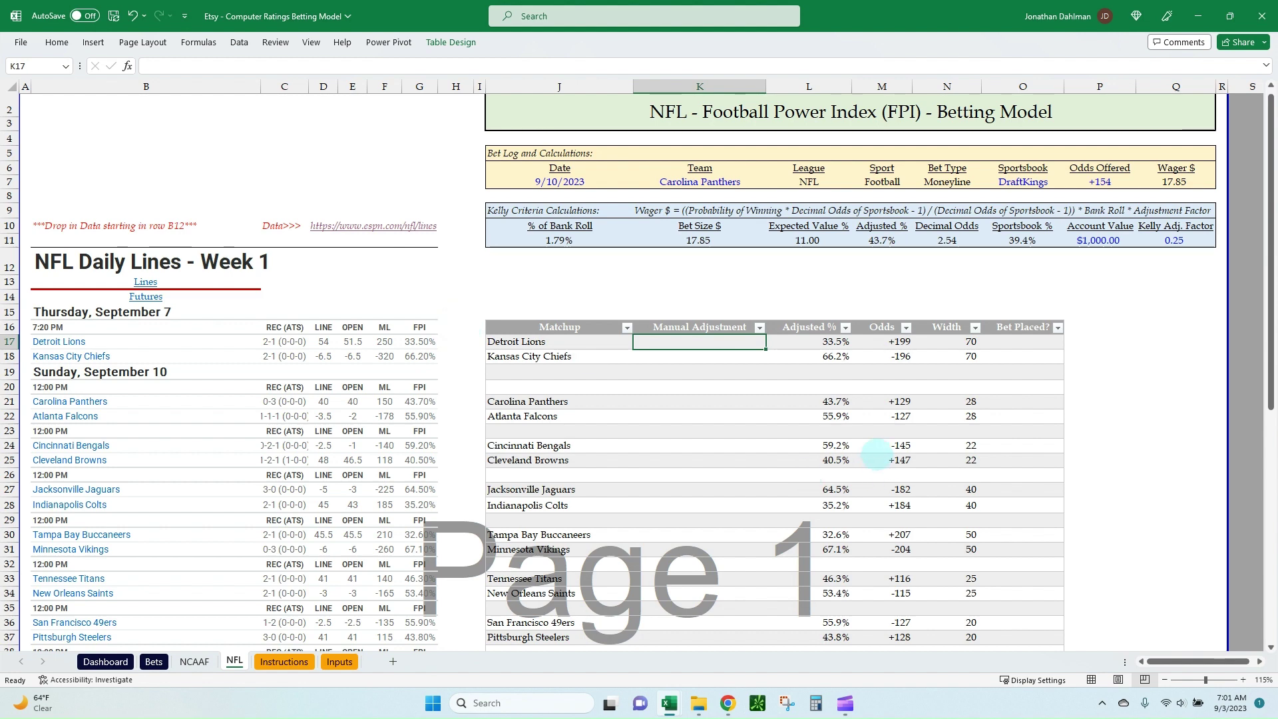
# Inspect the Odds formula in M17 and the Adjusted % formula in L17 with the cells it references.
pyautogui.press('Right')
pyautogui.press('Right')
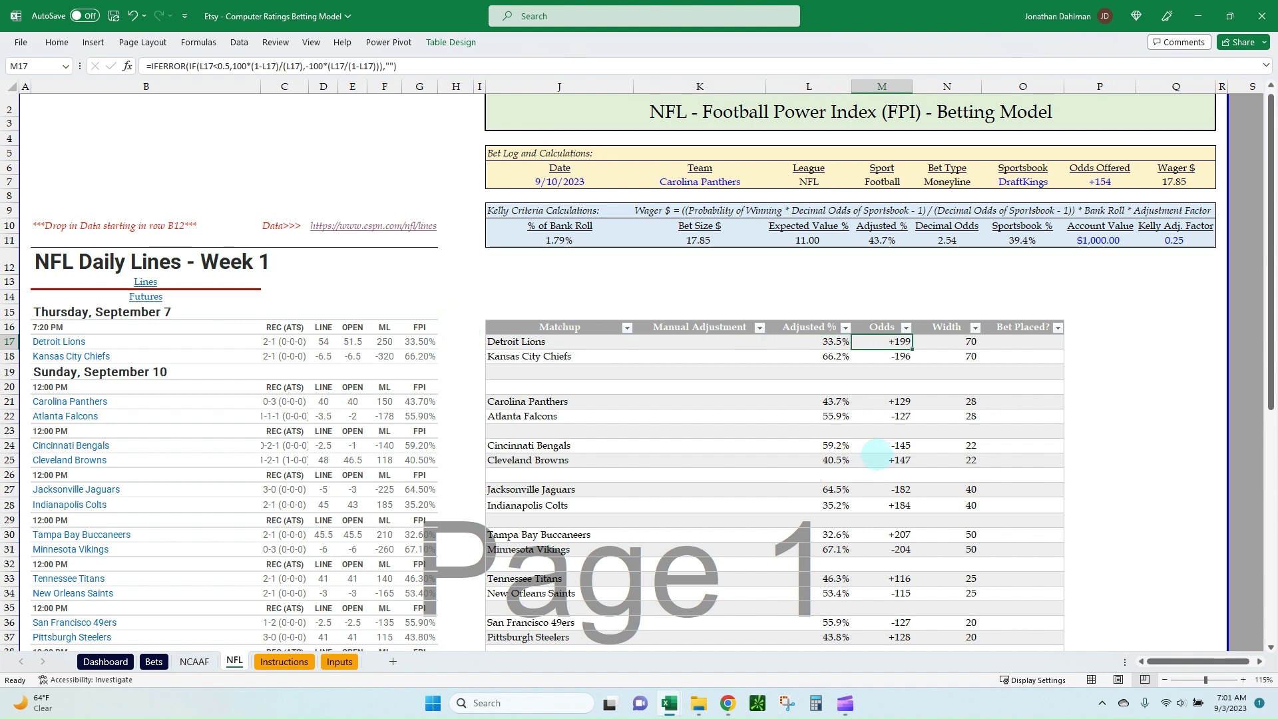
pyautogui.press('Left')
pyautogui.press('F2')
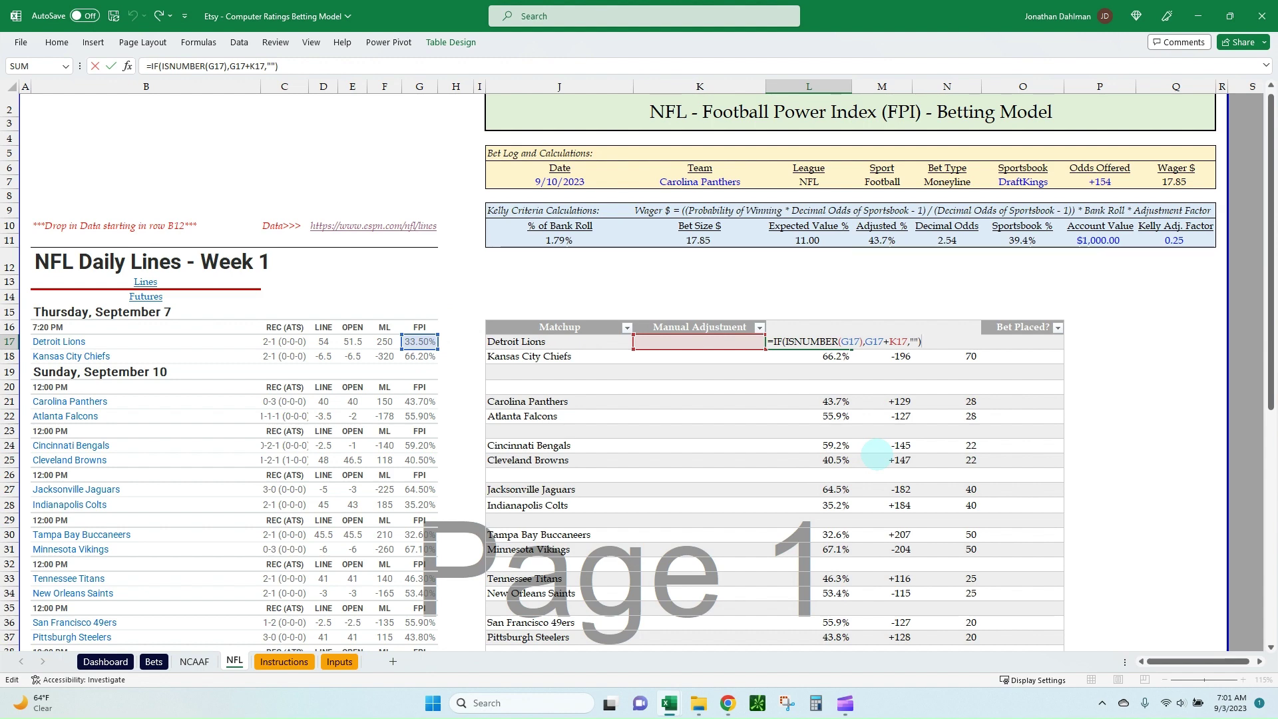
pyautogui.press('Escape')
pyautogui.press('F2')
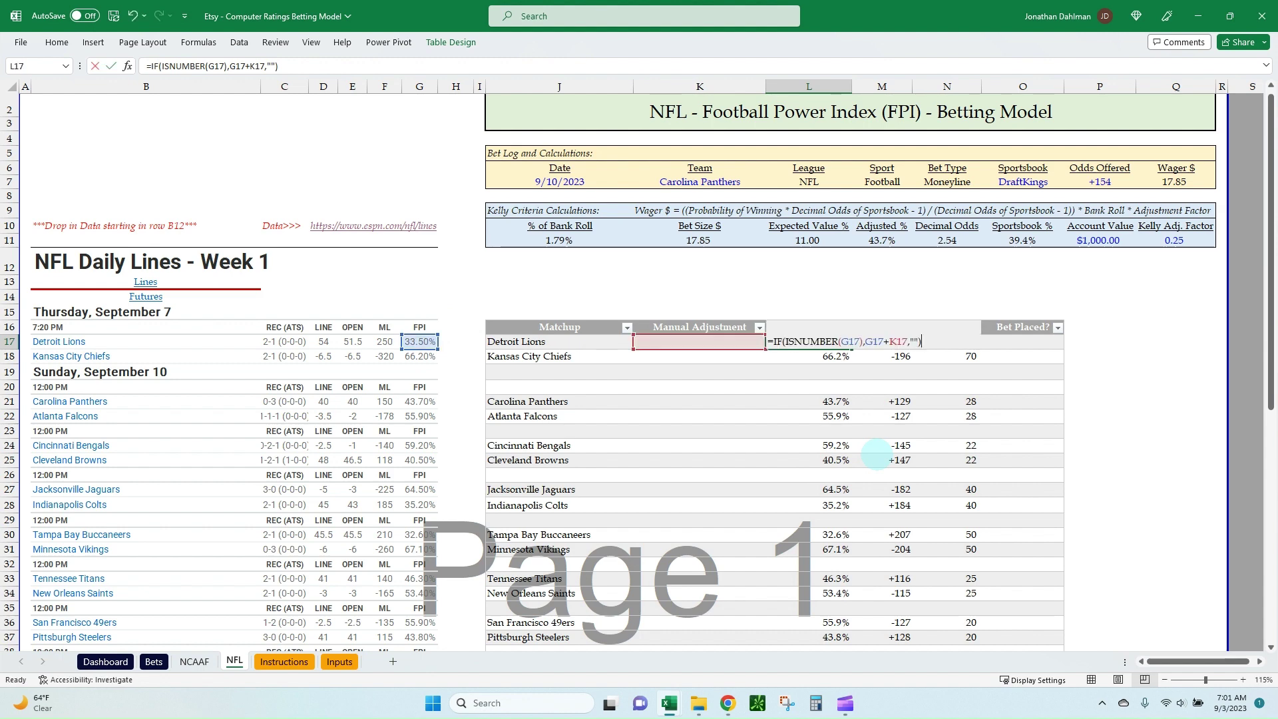
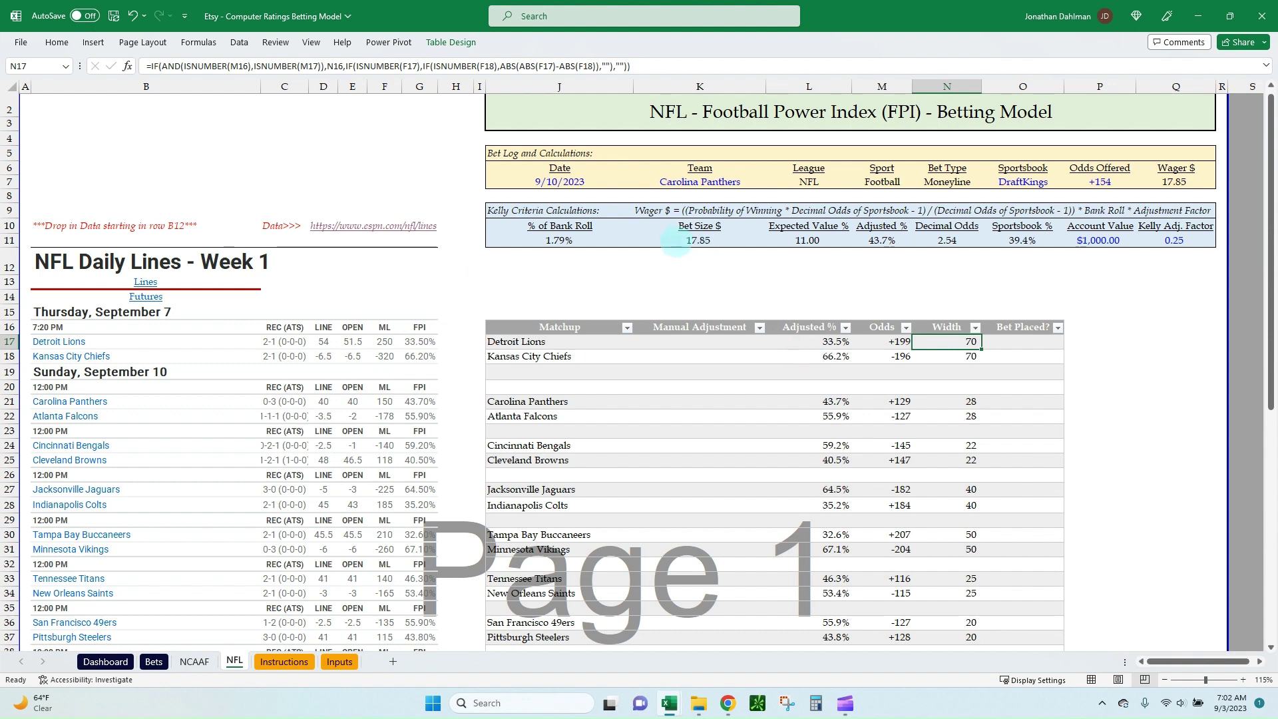
# Review the Matchup table's values down to row 65, checking the Adjusted % cells of the Baltimore Ravens and Houston Texans.
pyautogui.scroll(-2, 686, 266)
pyautogui.scroll(-2, 753, 388)
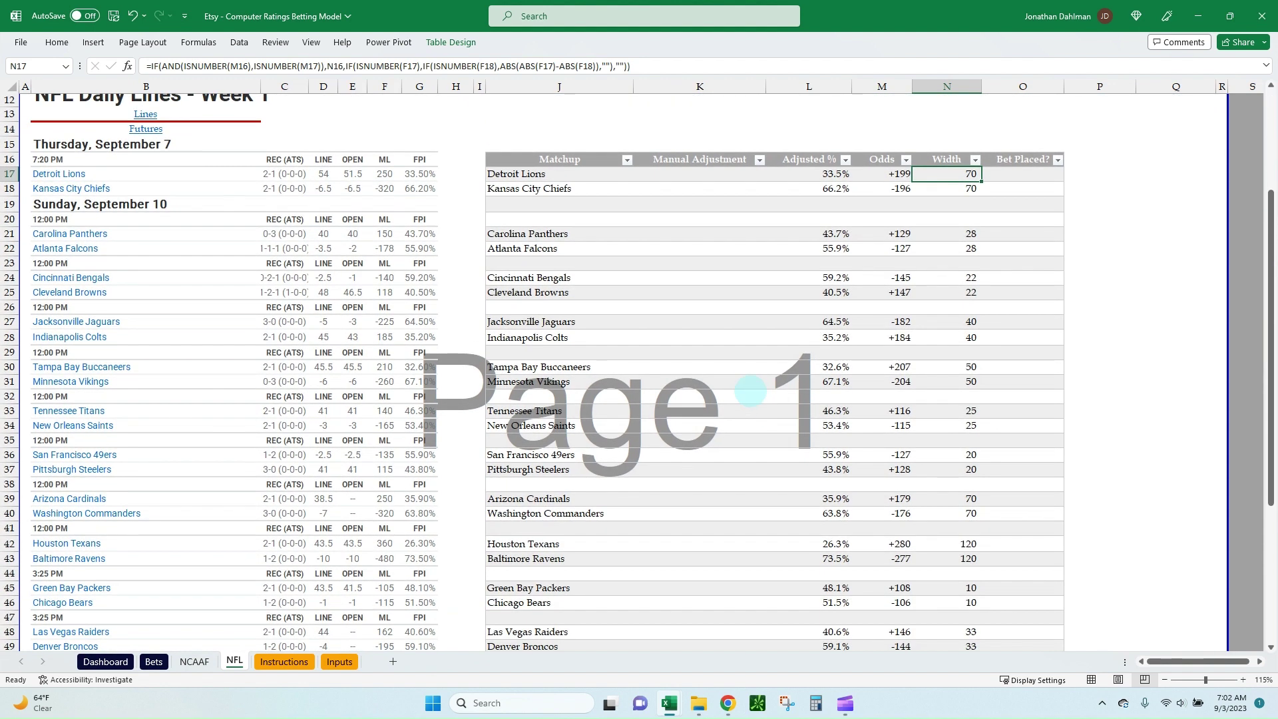
pyautogui.scroll(-1, 721, 374)
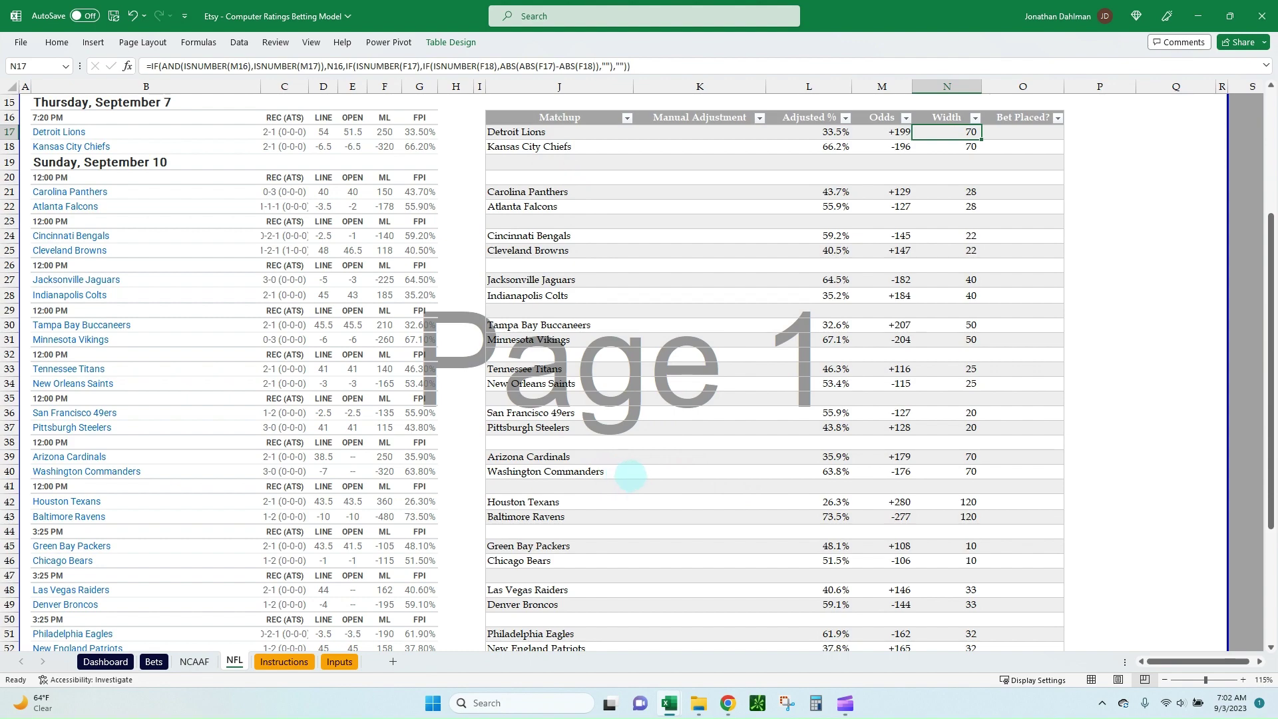
pyautogui.scroll(-4, 566, 503)
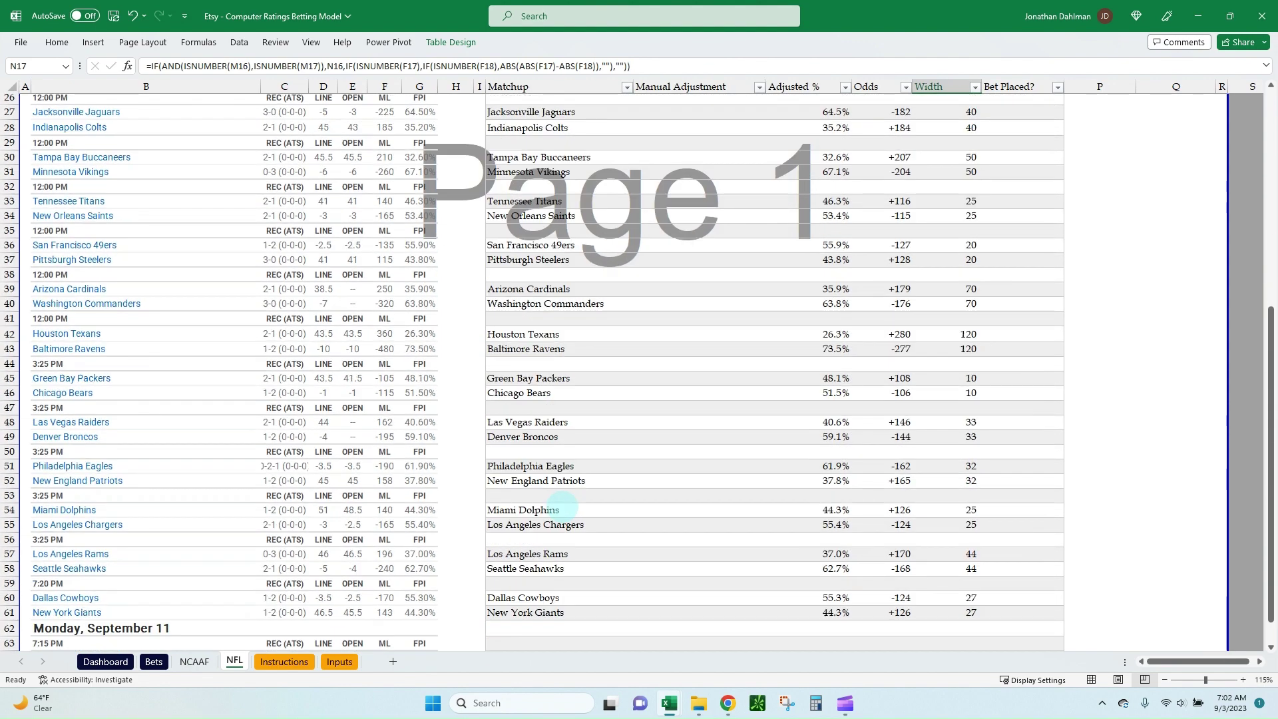
pyautogui.scroll(-3, 560, 503)
pyautogui.scroll(3, 533, 496)
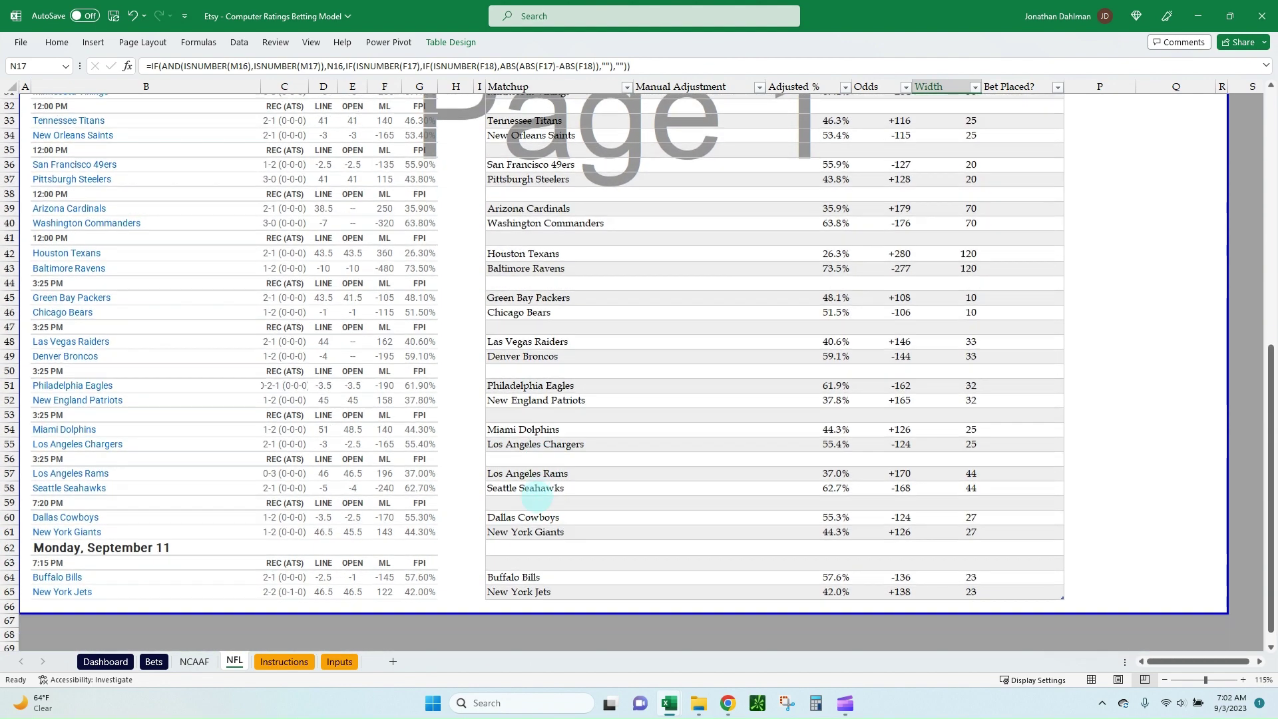
pyautogui.click(835, 349)
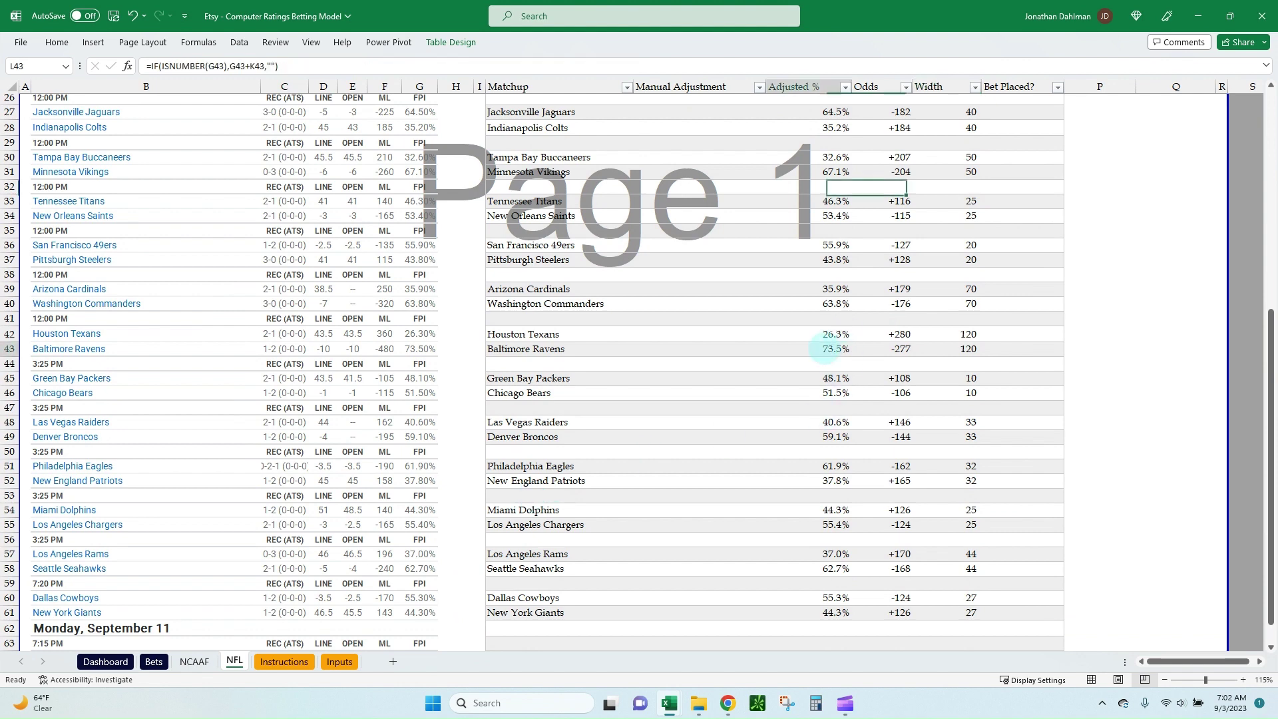
pyautogui.click(844, 334)
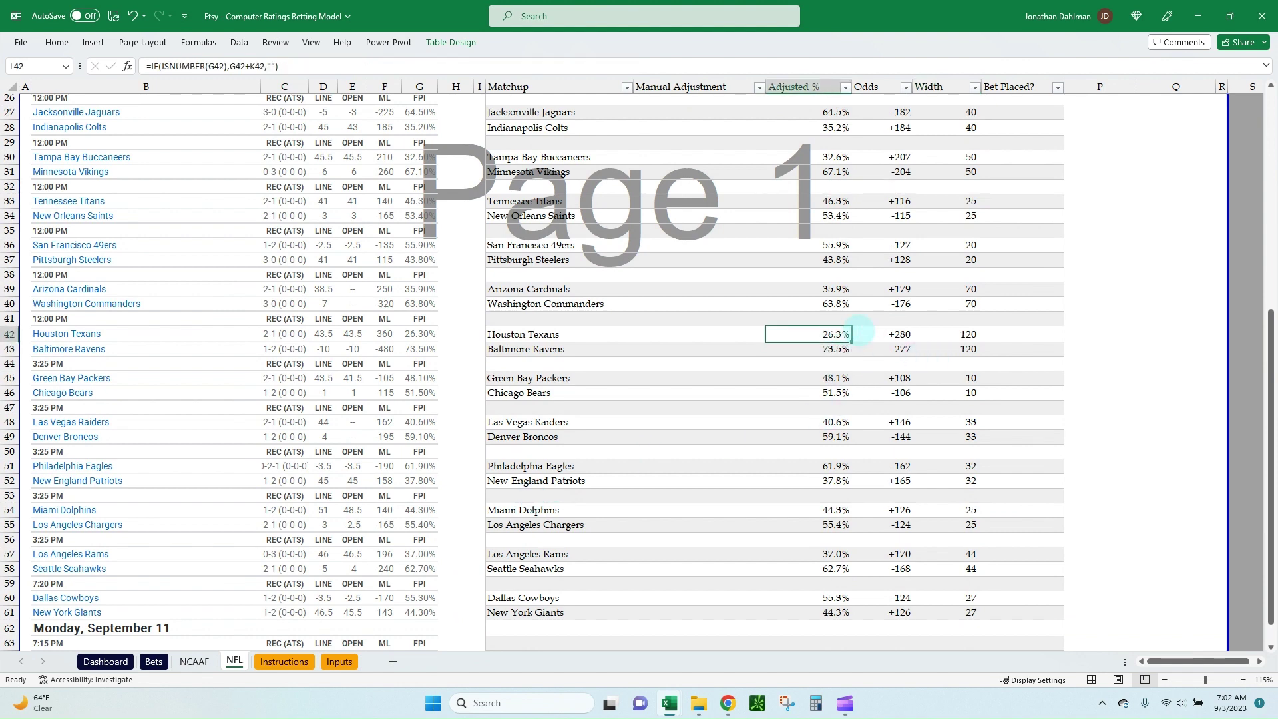
# Compare the Adjusted %, Odds and Width values across all matchups, and inspect the Houston Texans' Width formula in N42.
pyautogui.scroll(1, 957, 303)
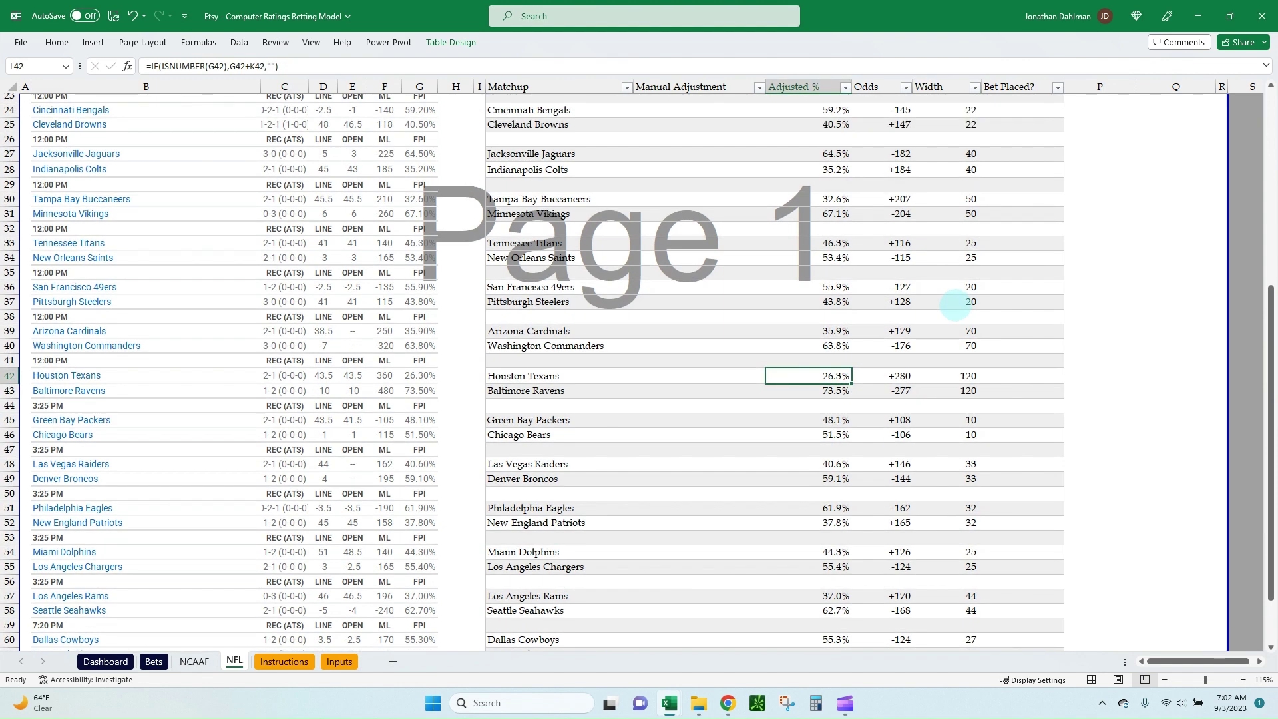
pyautogui.scroll(6, 955, 305)
pyautogui.scroll(-5, 746, 322)
pyautogui.scroll(-5, 746, 322)
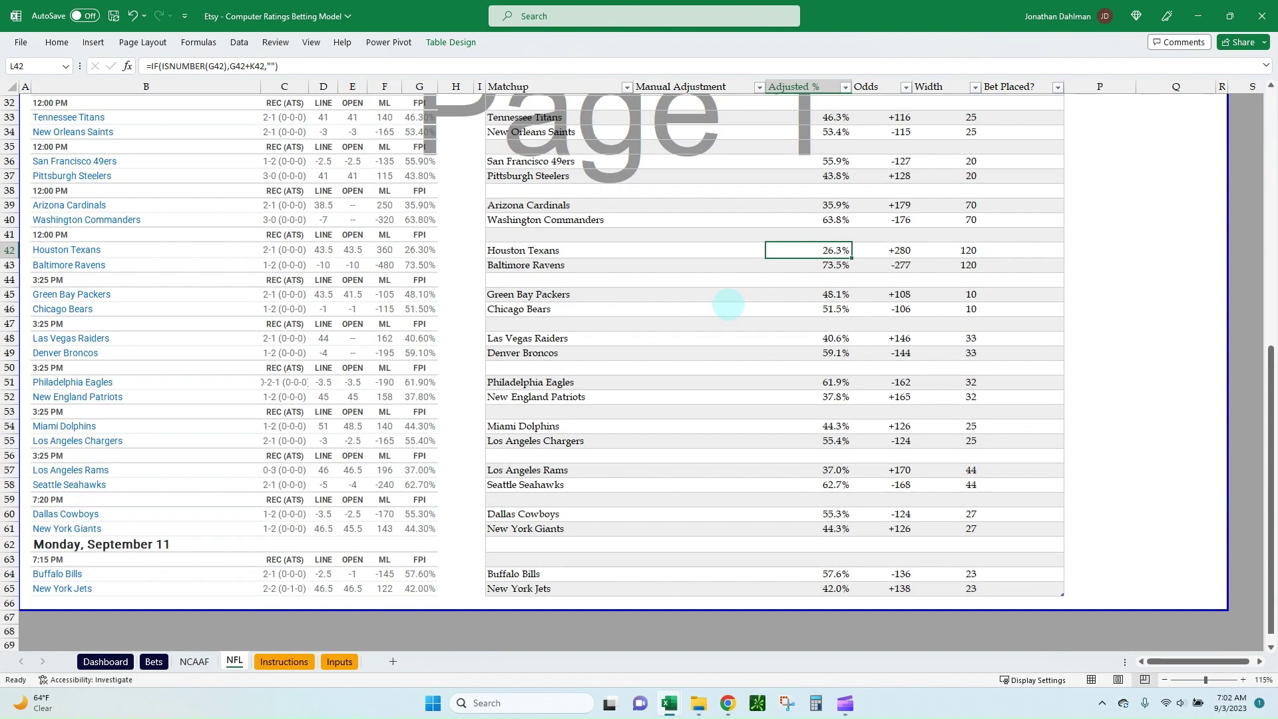
pyautogui.scroll(9, 728, 304)
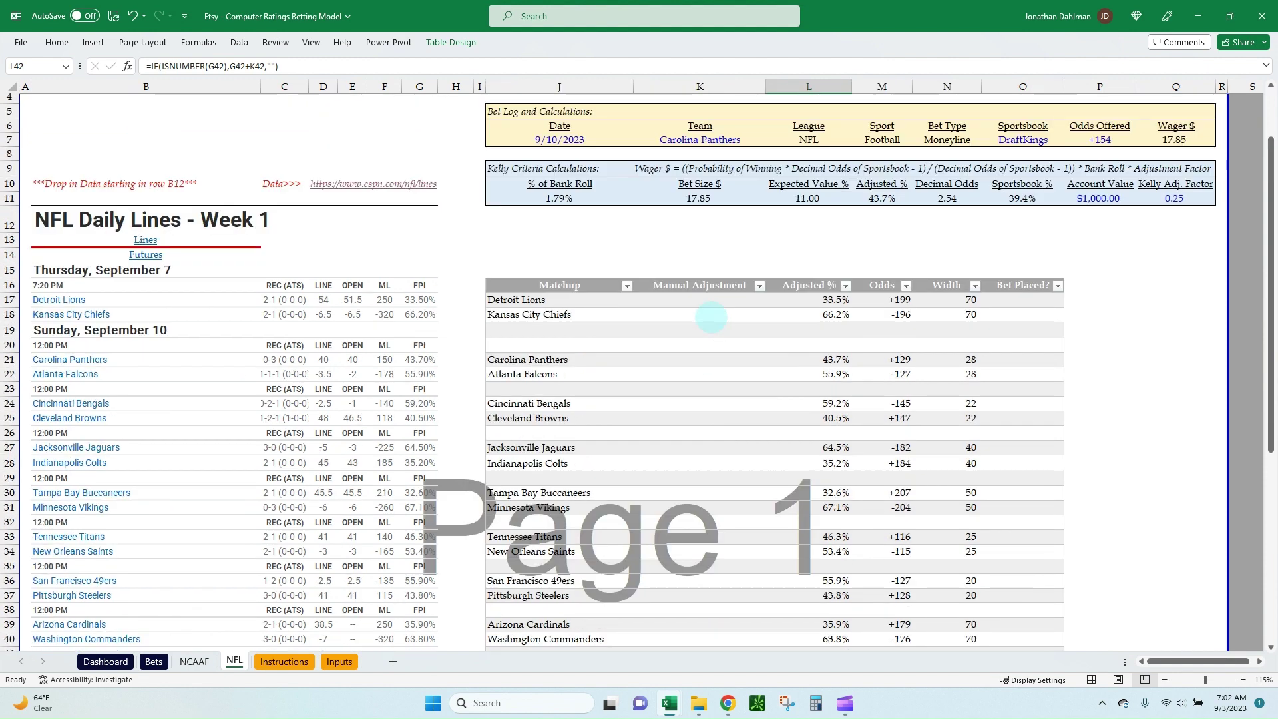
pyautogui.scroll(-2, 709, 317)
pyautogui.scroll(-1, 699, 316)
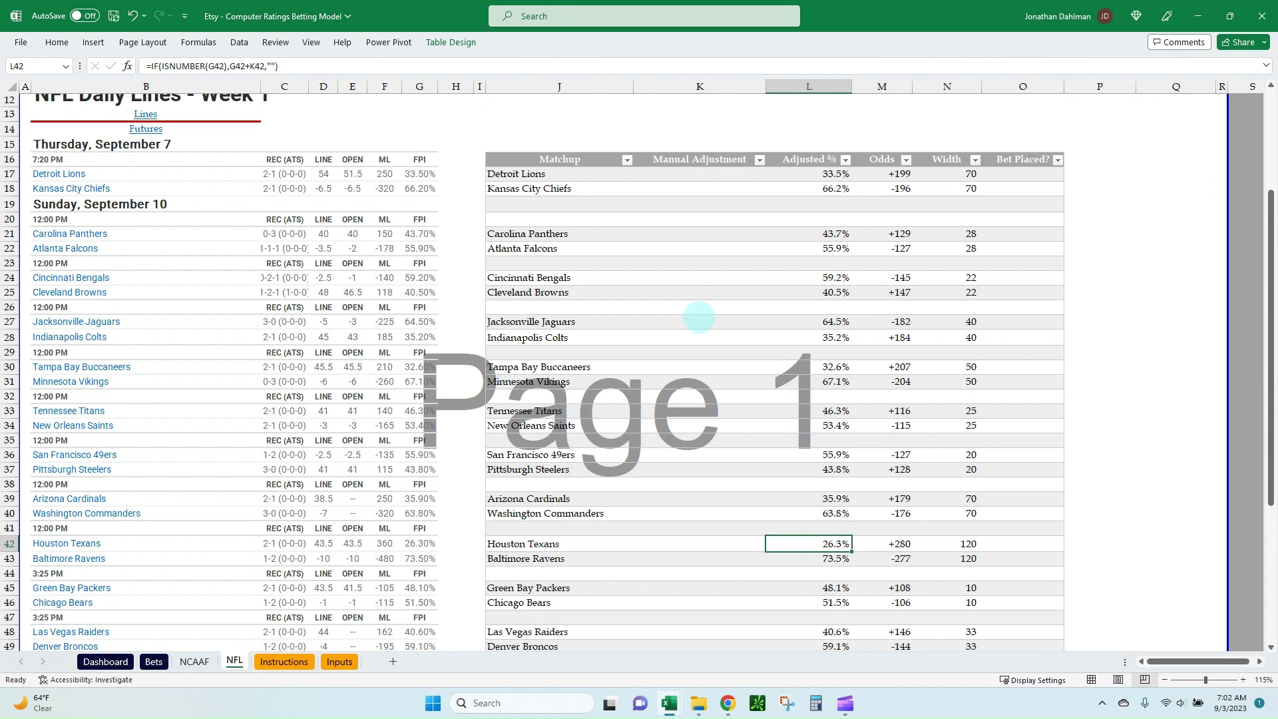
pyautogui.scroll(1, 741, 261)
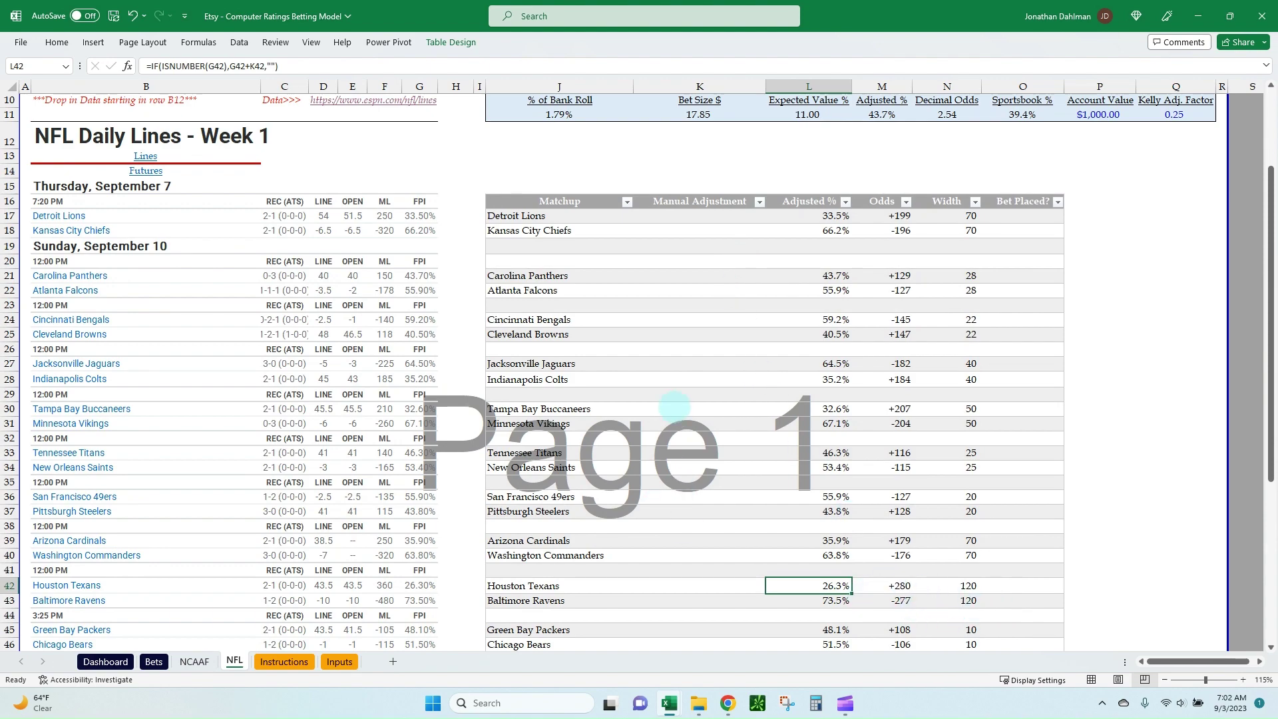
pyautogui.scroll(-5, 675, 414)
pyautogui.scroll(1, 641, 409)
pyautogui.scroll(-3, 638, 411)
pyautogui.scroll(7, 620, 417)
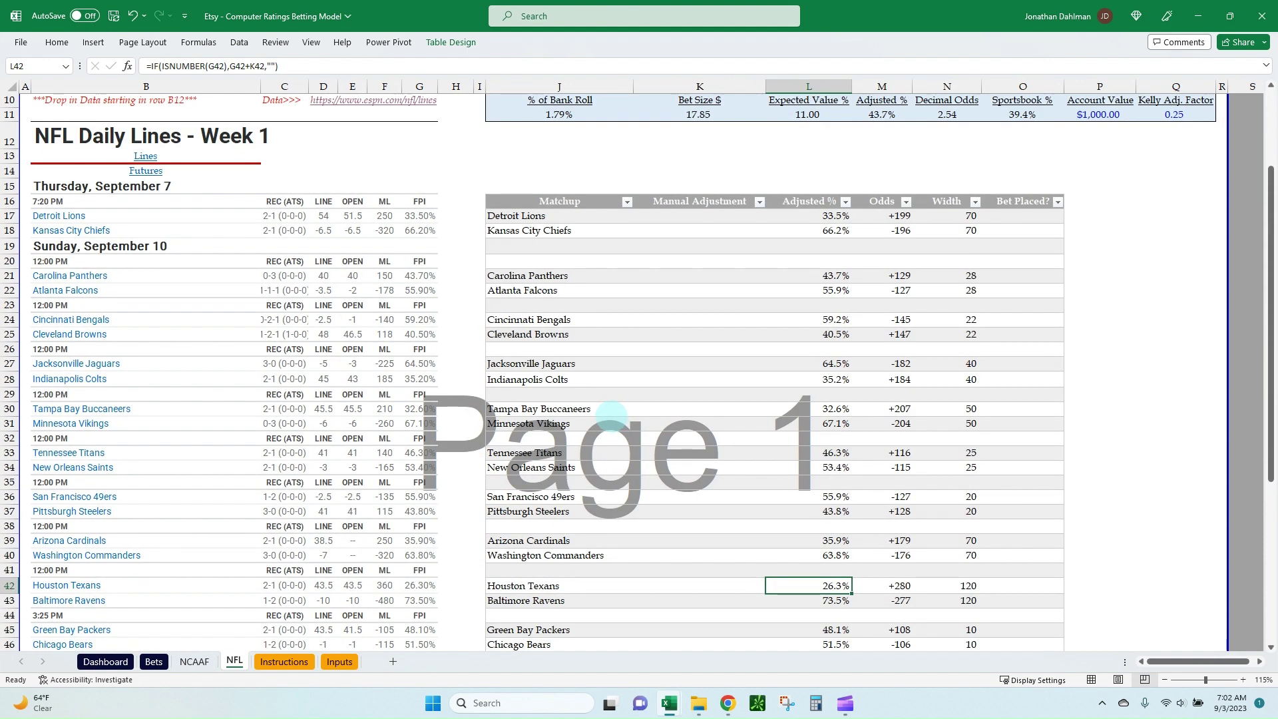
pyautogui.press('Right')
pyautogui.press('Right')
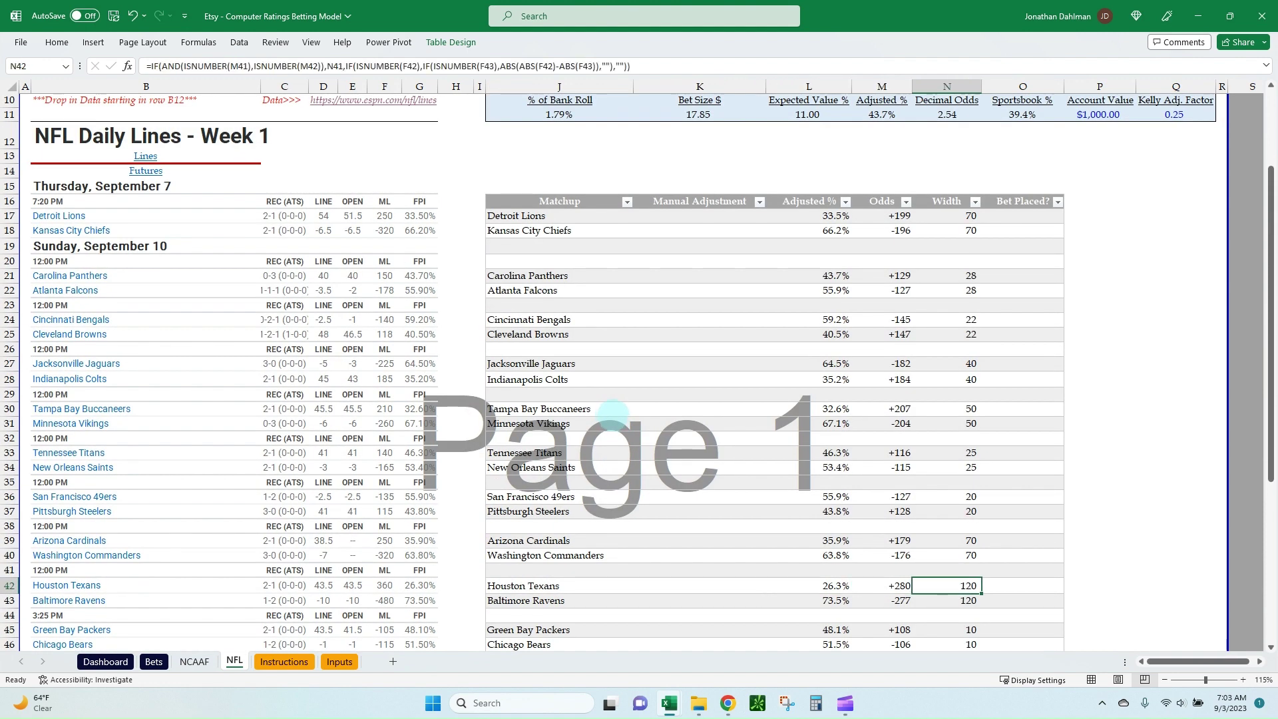
pyautogui.scroll(3, 595, 326)
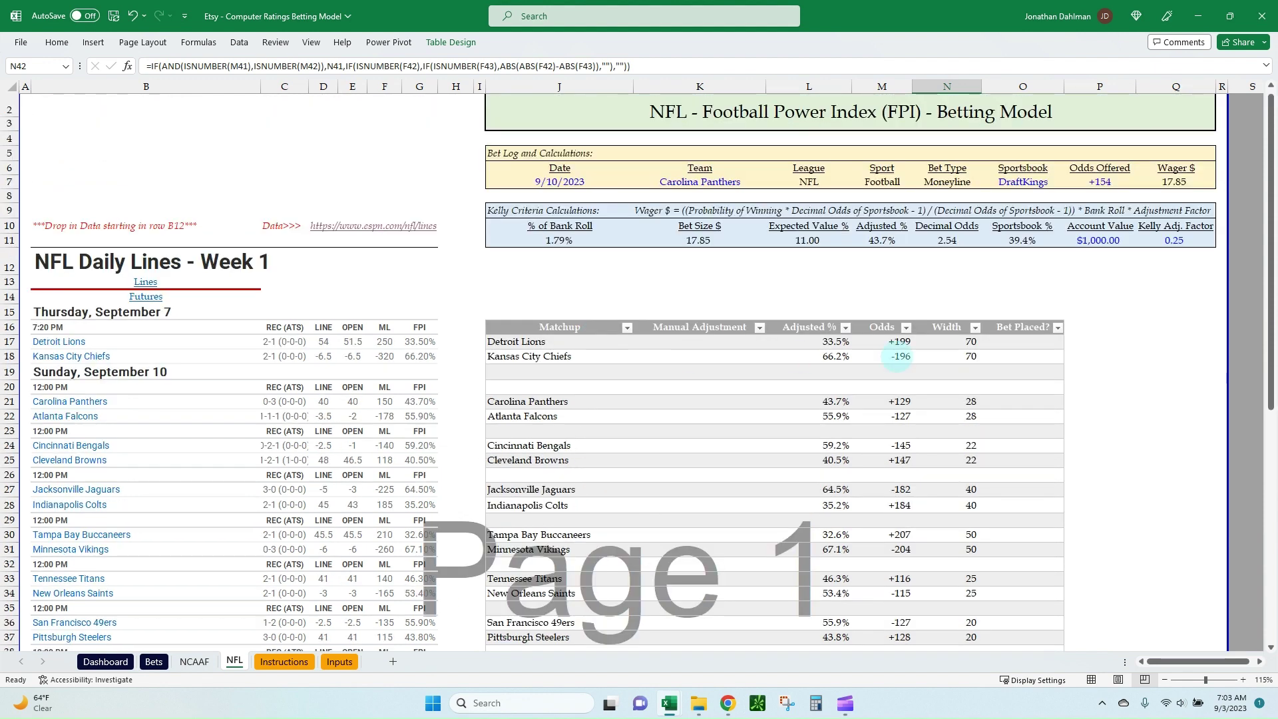
# Check the options available for the Detroit Lions' Bet Placed? cell O17, leaving it blank.
pyautogui.click(1014, 343)
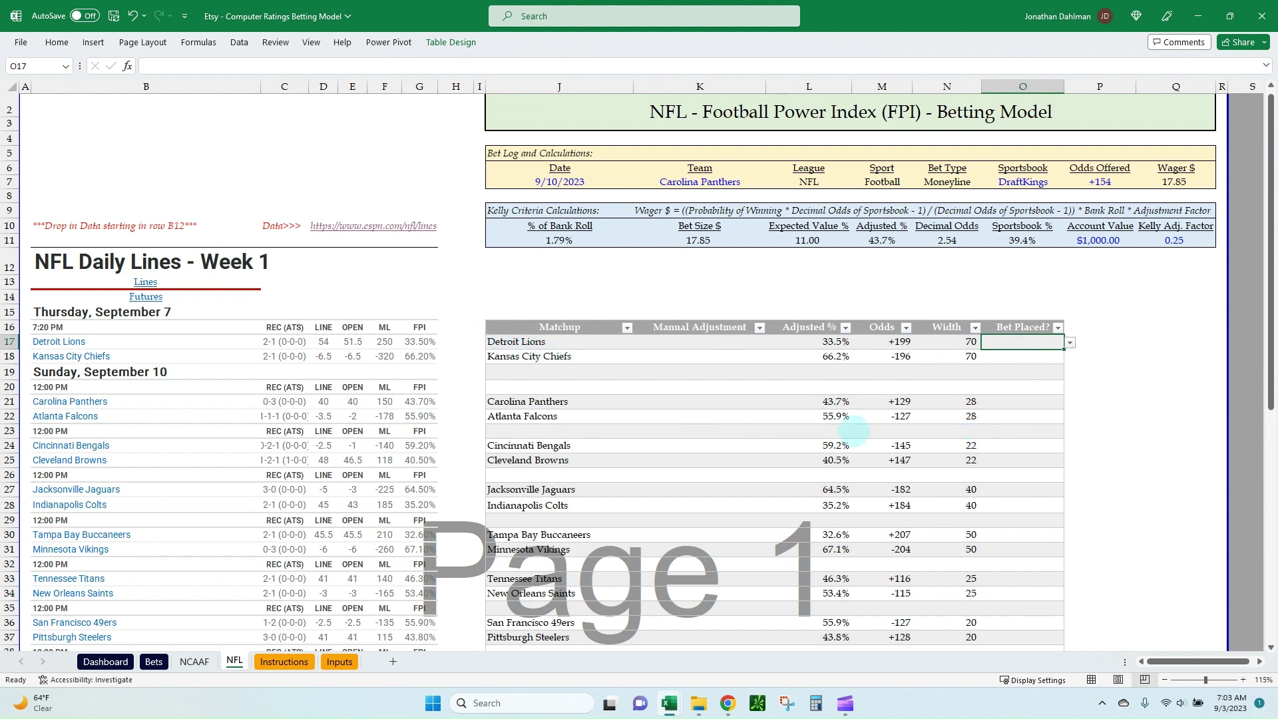
pyautogui.click(1069, 342)
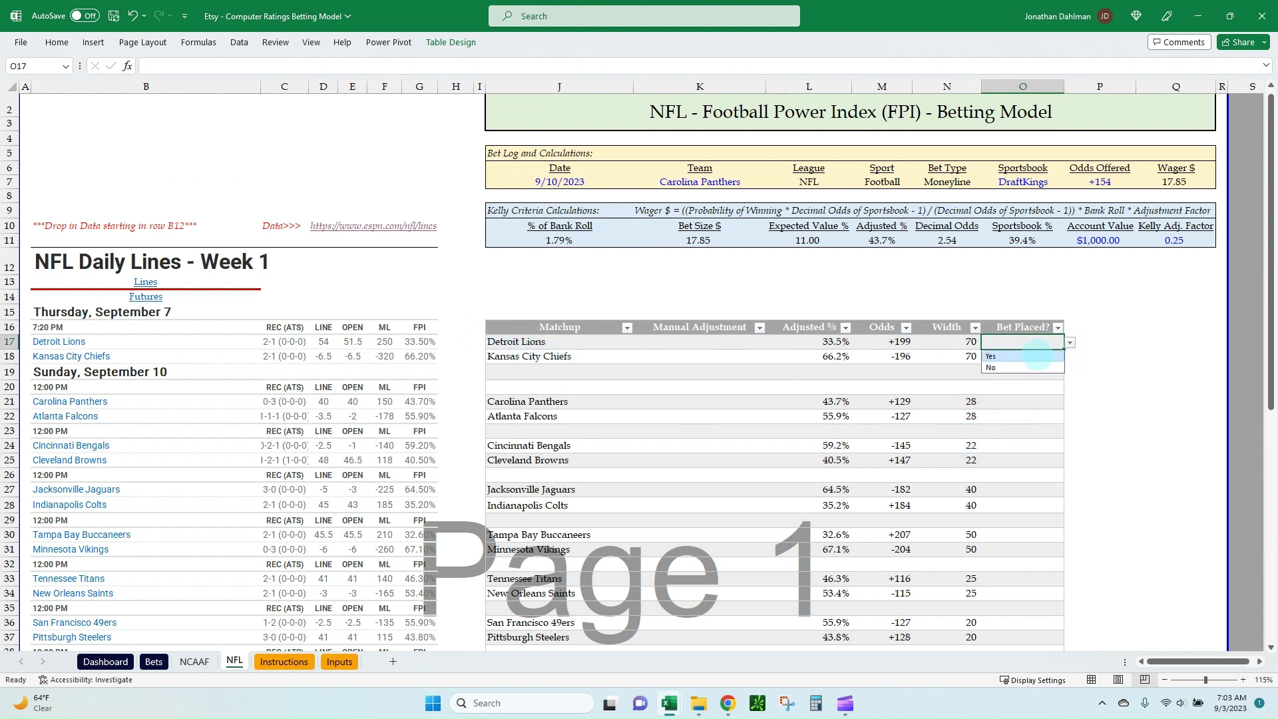
pyautogui.click(1032, 342)
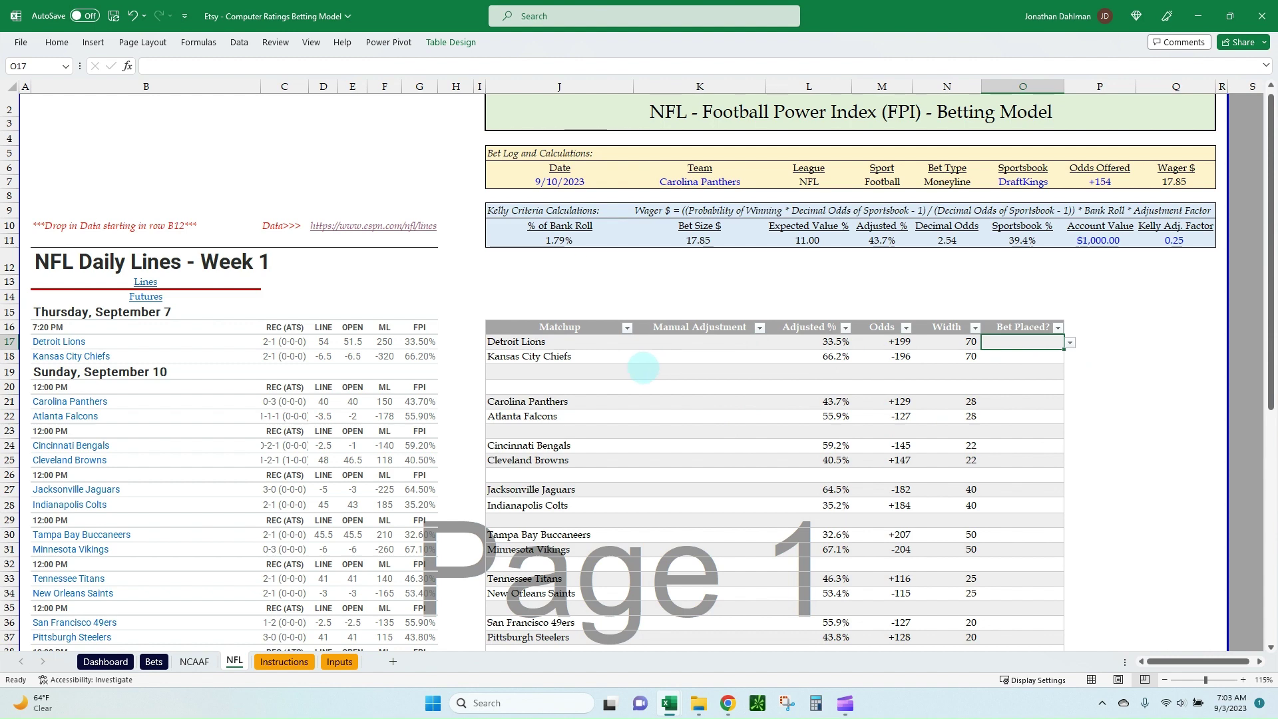
# Mark the Jacksonville Jaguars' Bet Placed? cell O27 as Yes, and clear it again.
pyautogui.scroll(-2, 639, 370)
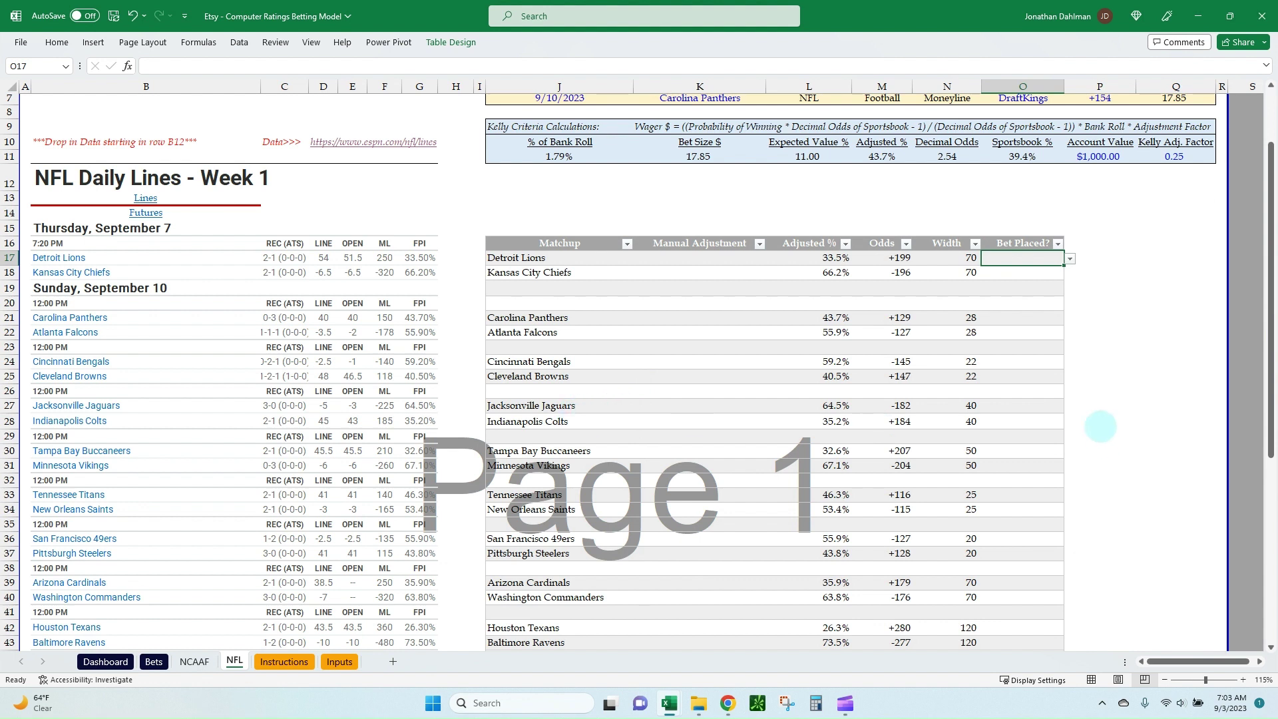
pyautogui.click(1038, 405)
pyautogui.click(1069, 406)
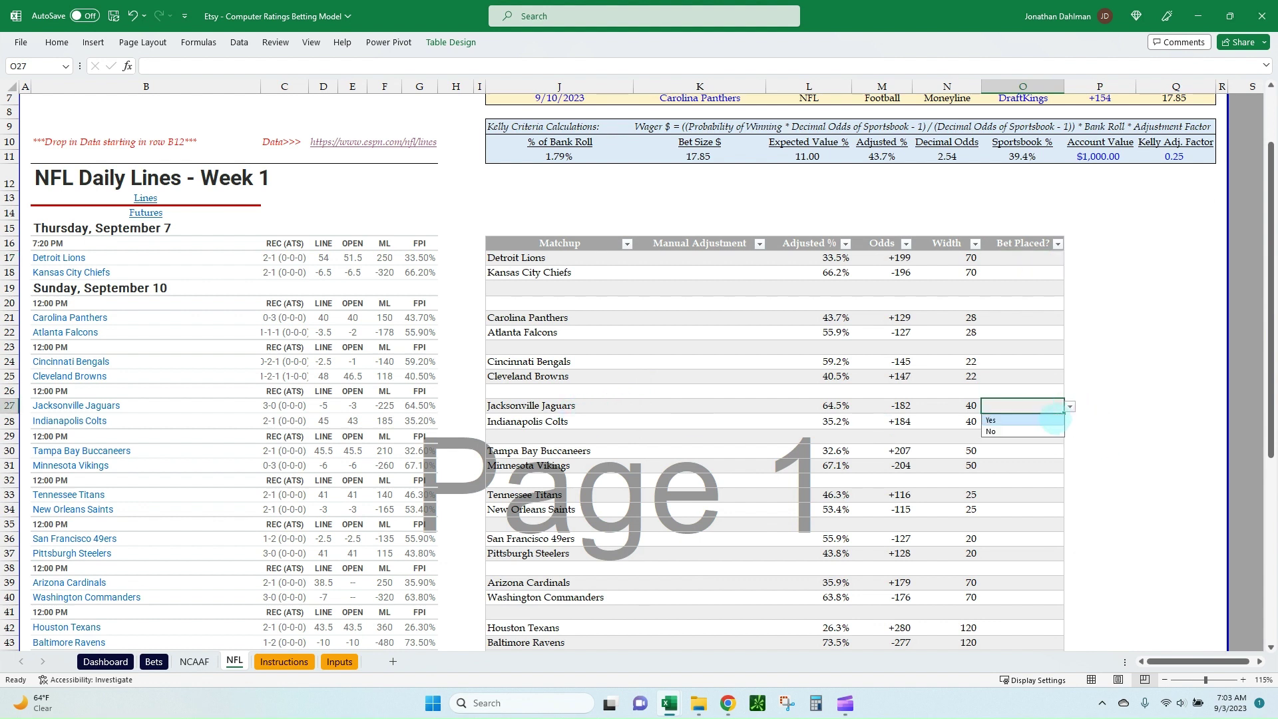
pyautogui.click(1052, 420)
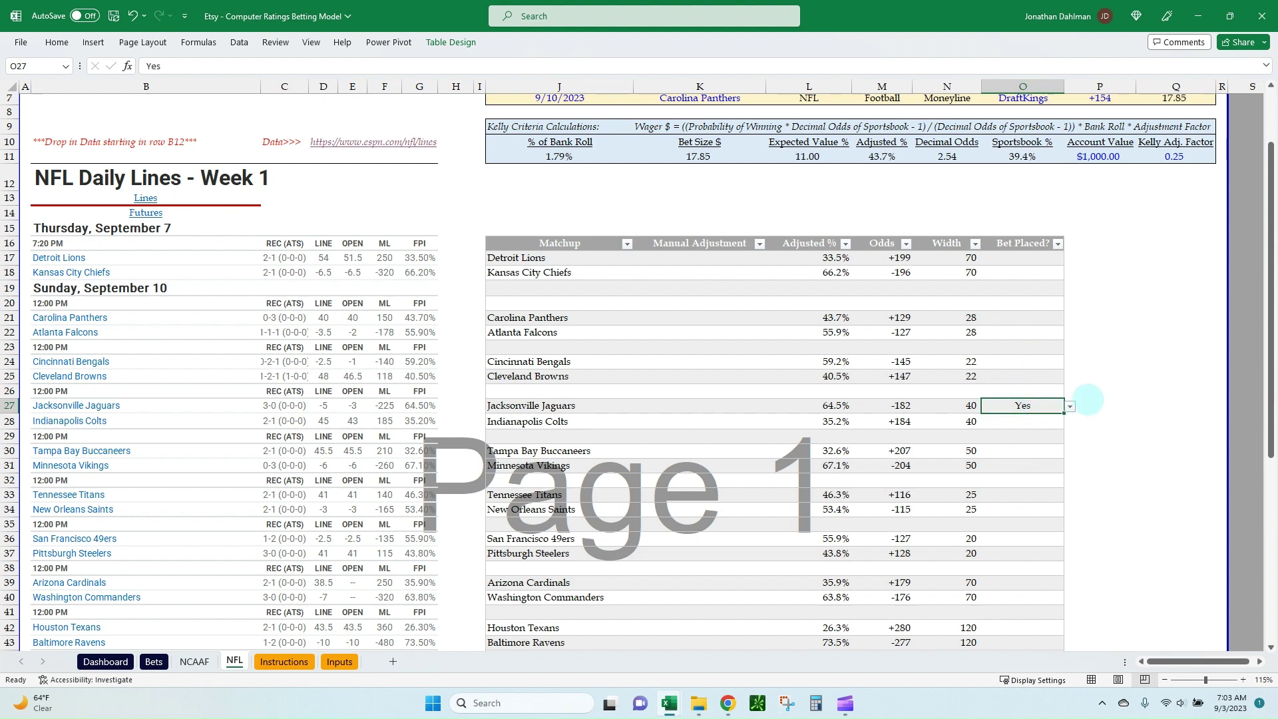
pyautogui.press('Up')
pyautogui.scroll(1, 941, 328)
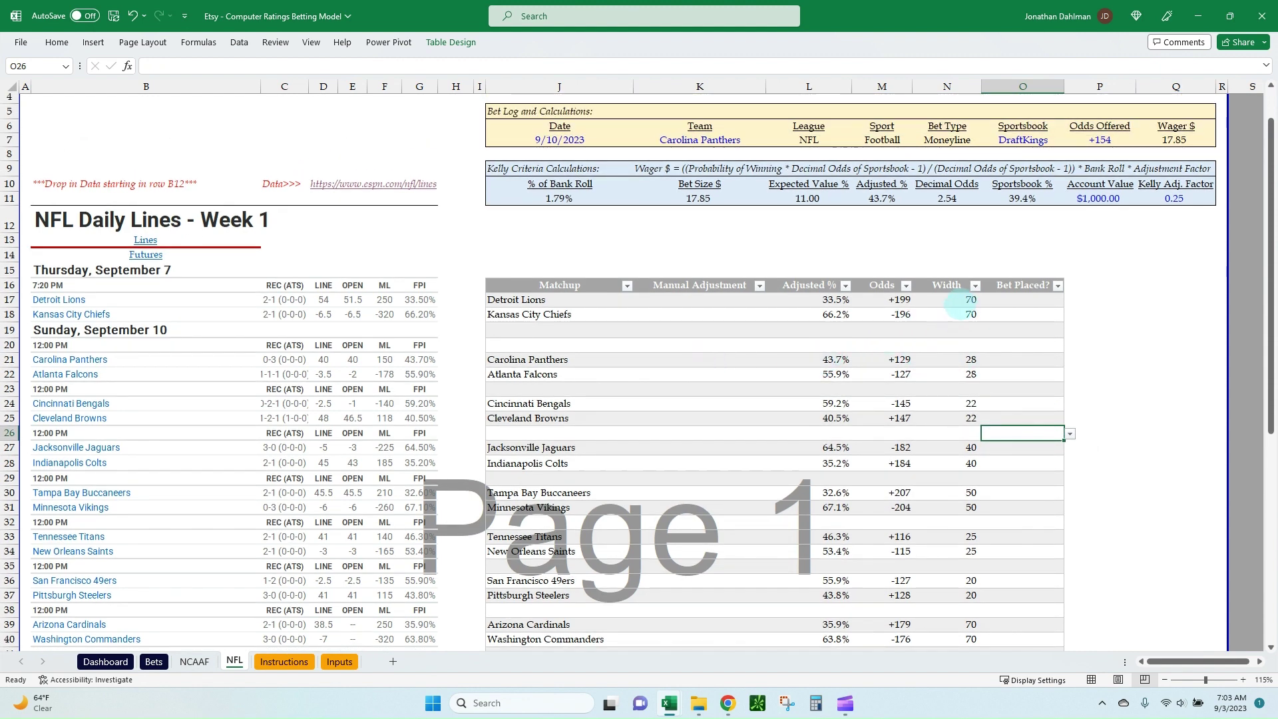
# Inspect the Detroit Lions' Width formula in N17 and the Odds formulas in M17 and M18.
pyautogui.click(956, 301)
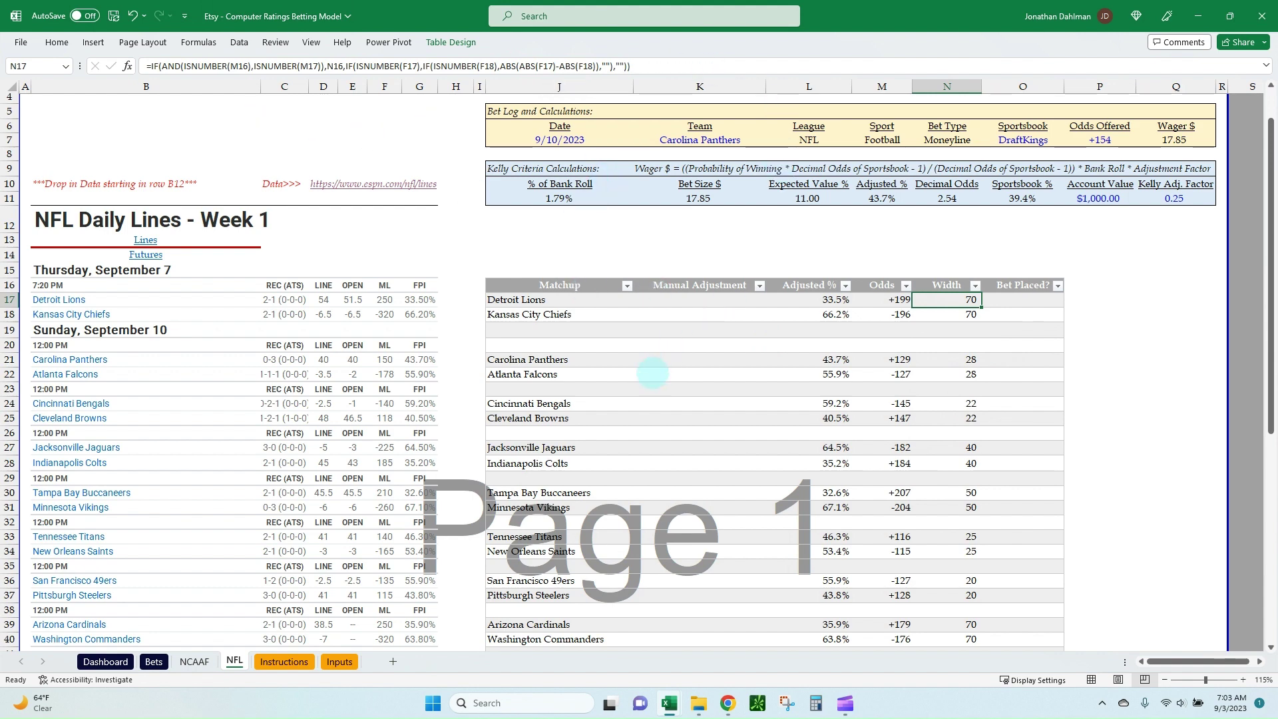
pyautogui.scroll(1, 656, 400)
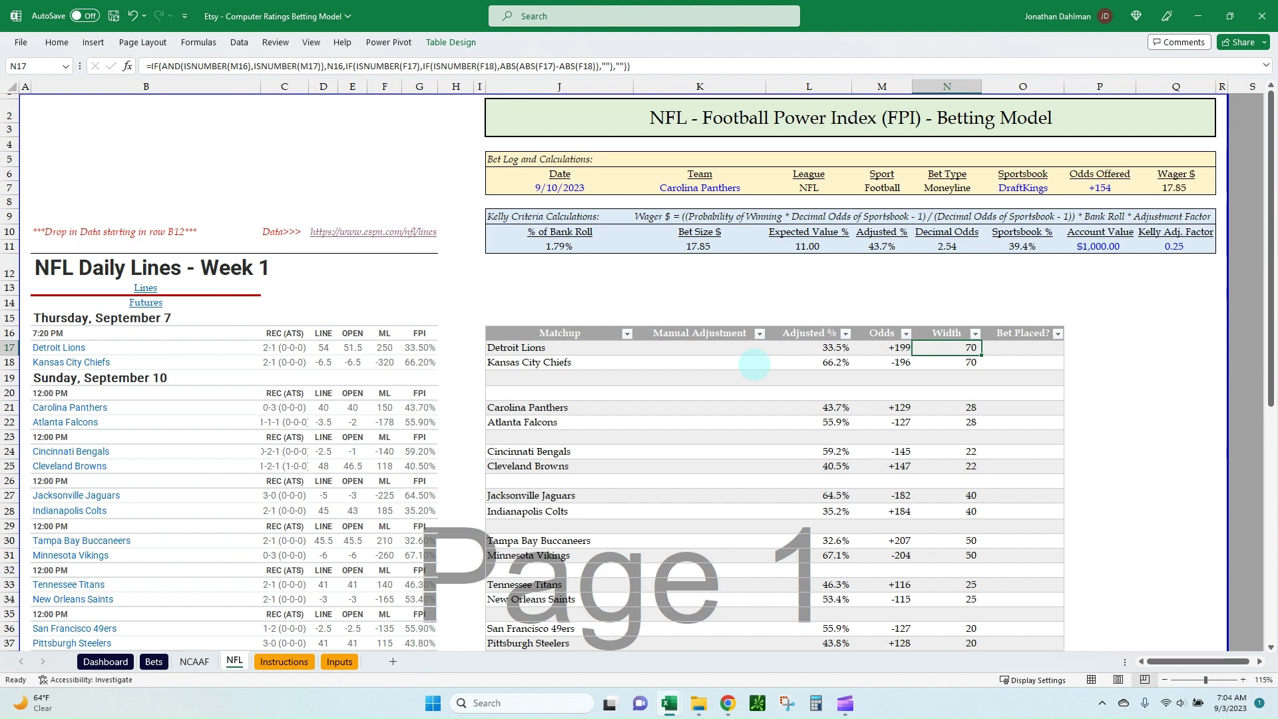
pyautogui.press('Left')
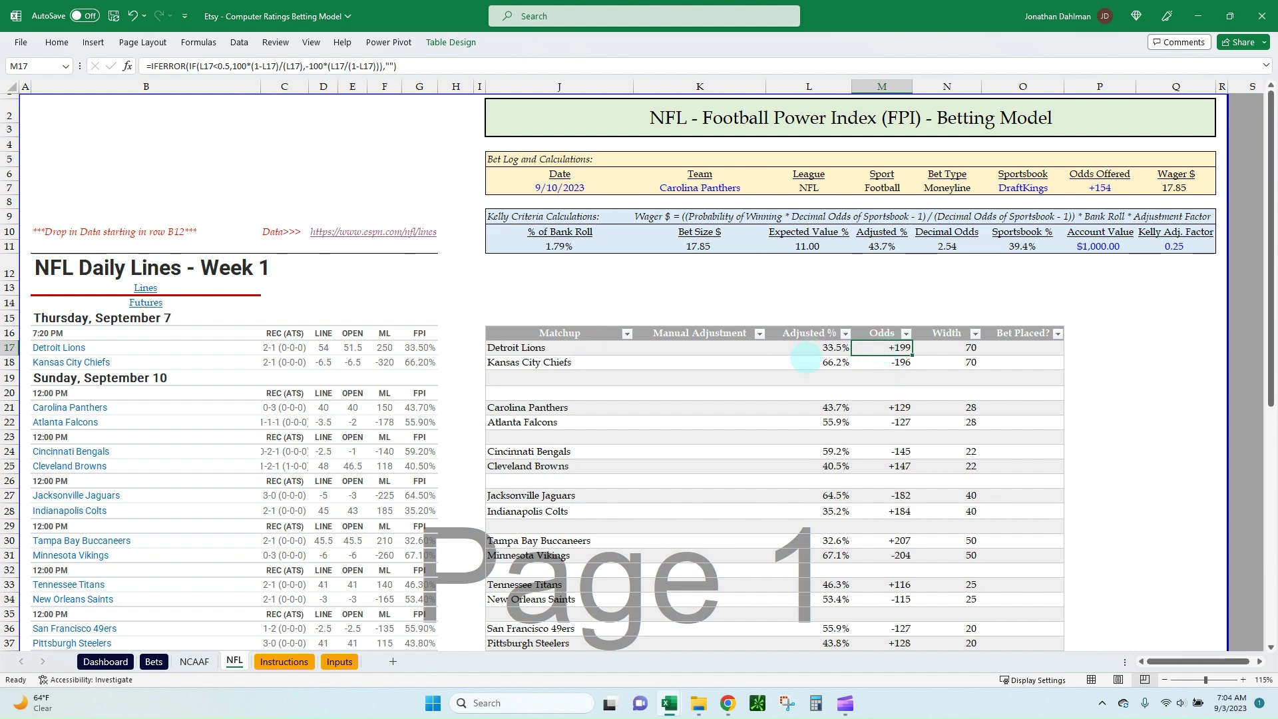
pyautogui.click(866, 363)
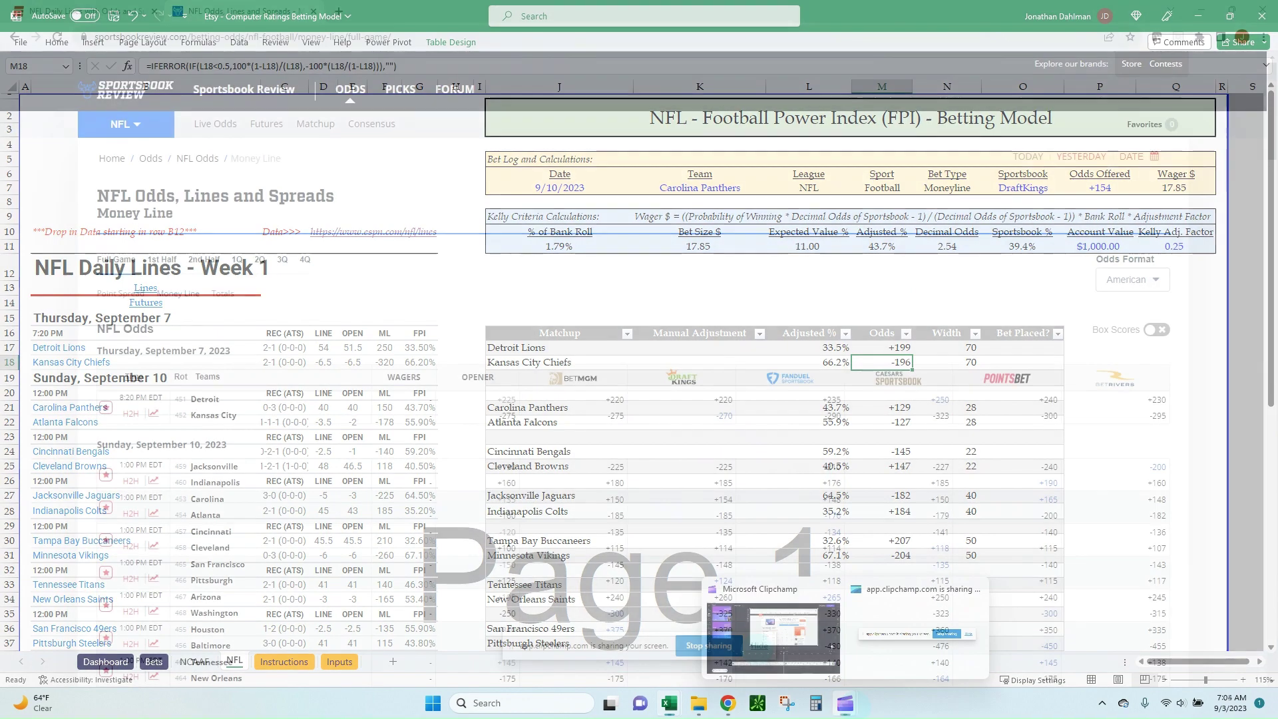
# Switch to Chrome to view the Sportsbook Review NFL money line odds.
pyautogui.click(727, 703)
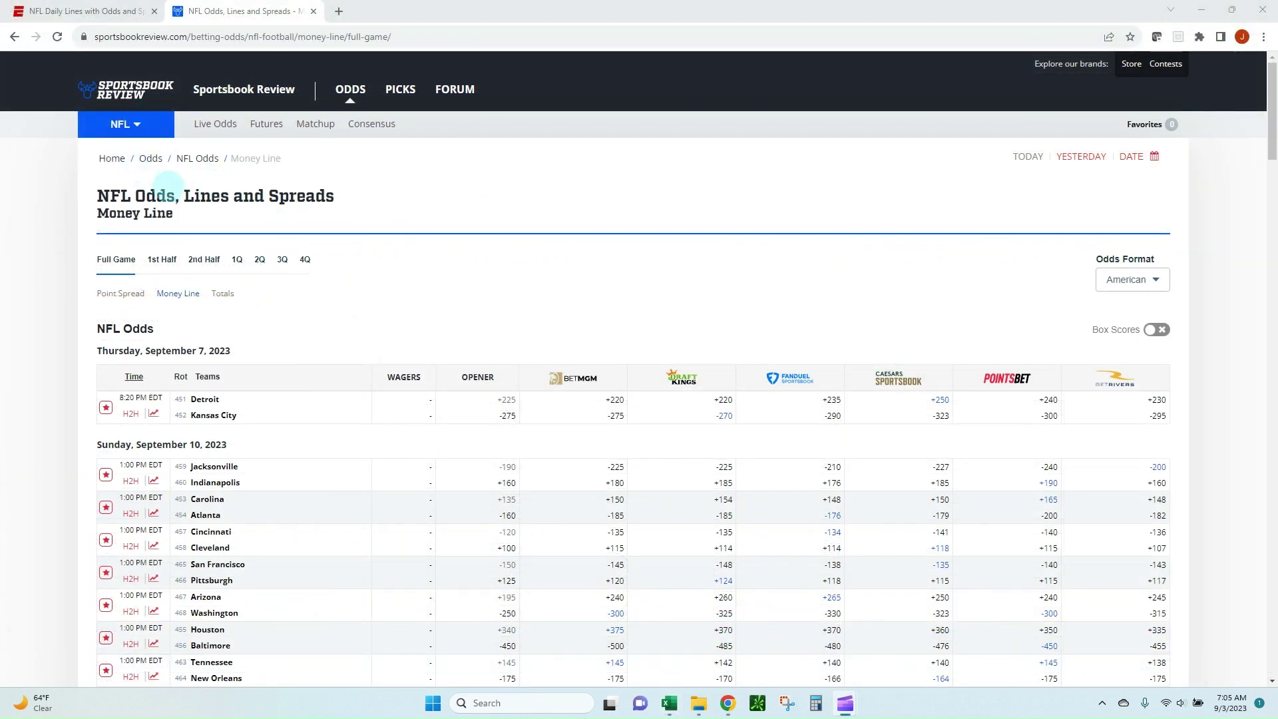
# Review the full-game NFL money line odds across the listed sportsbooks, including the September 7 and September 10 games.
pyautogui.click(168, 295)
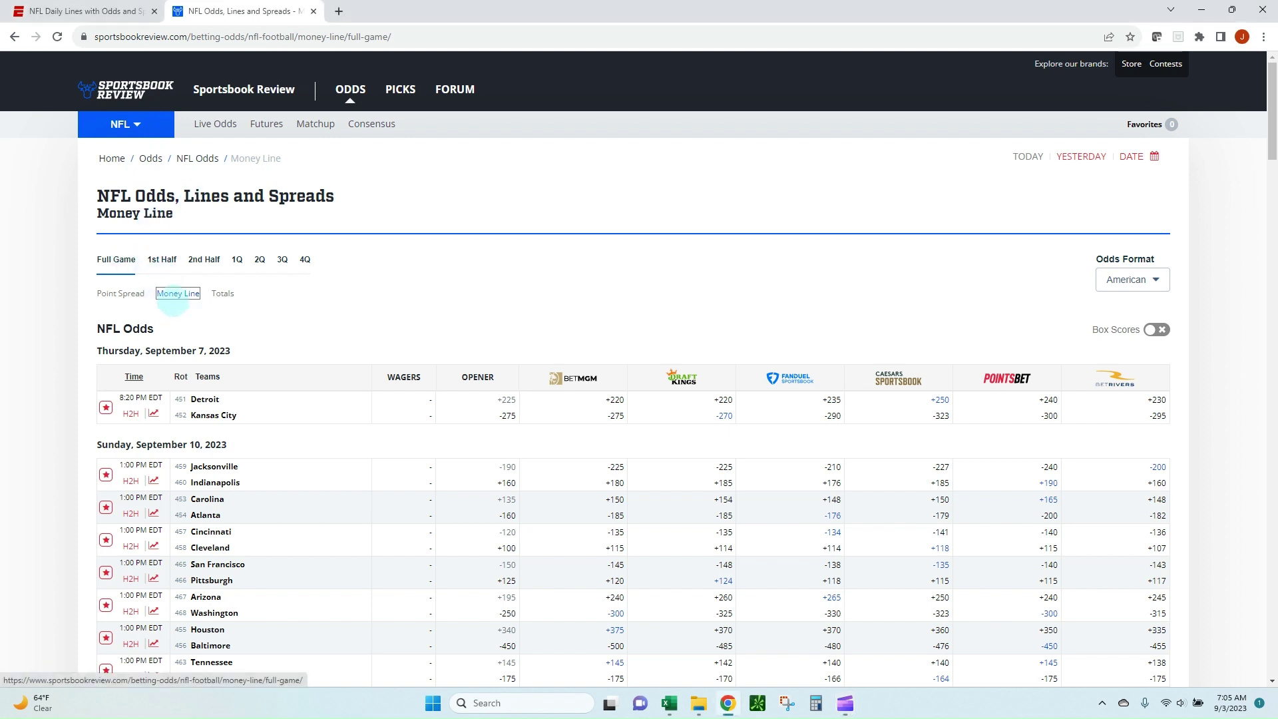
pyautogui.scroll(-1, 285, 342)
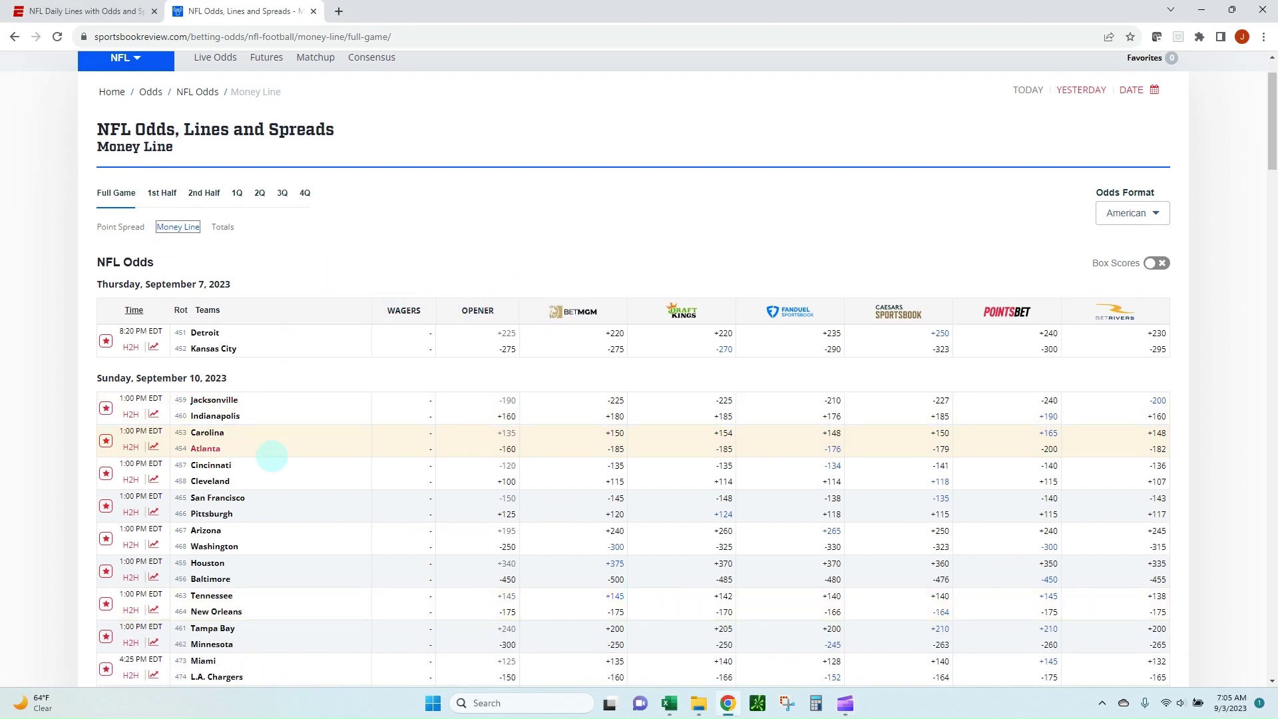
pyautogui.scroll(-2, 429, 470)
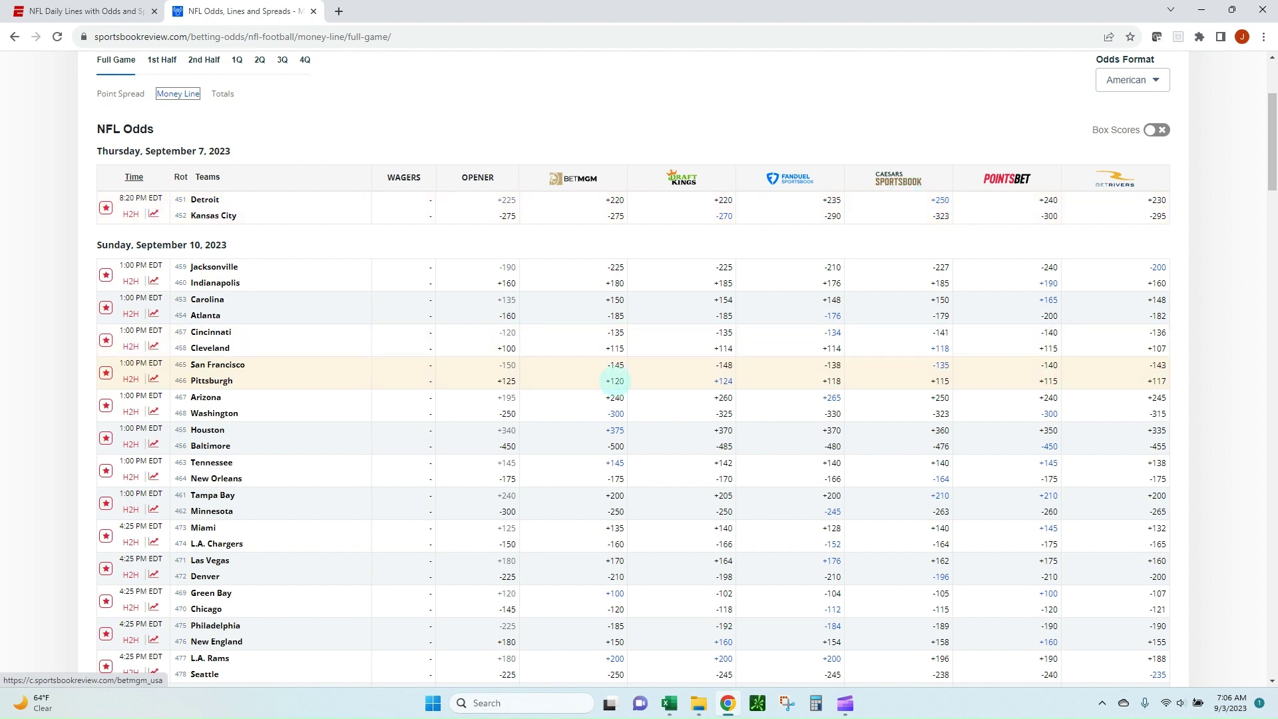
pyautogui.scroll(1, 750, 373)
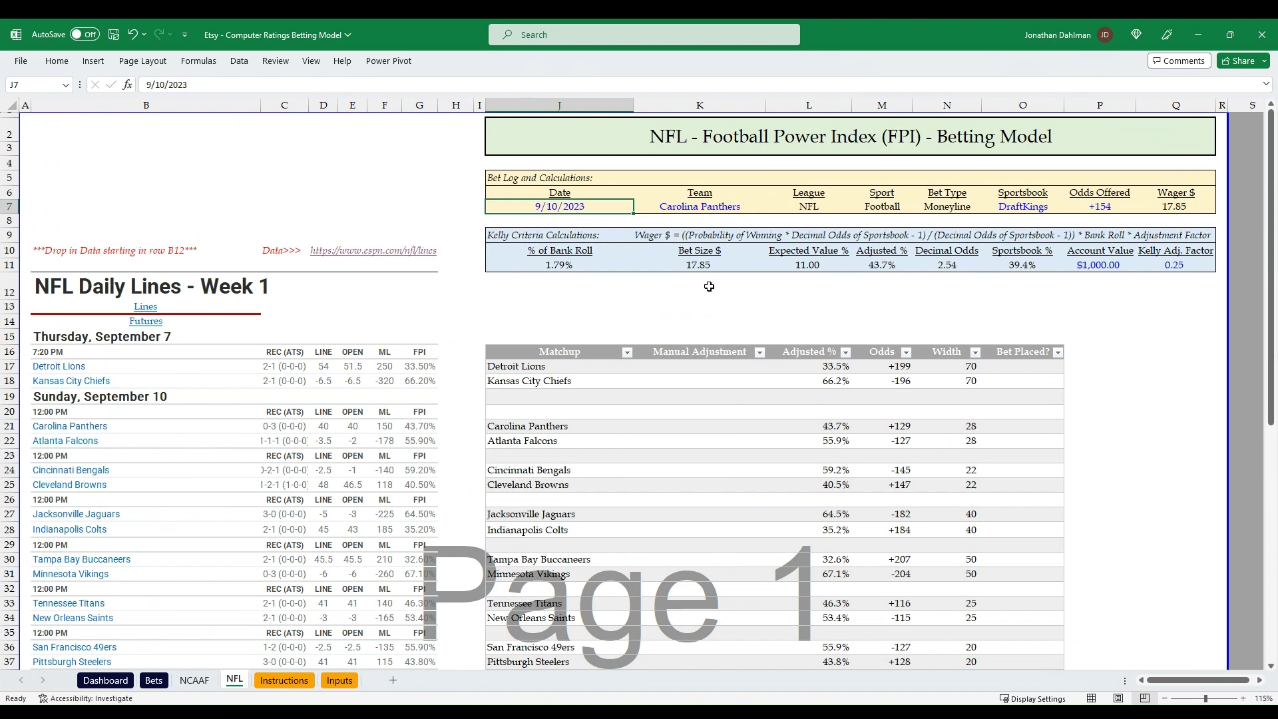
# Set the bet log's Date to 09/07/2023 and copy Detroit Lions from the Matchup table into the Team cell K7.
pyautogui.write('09/07/20')
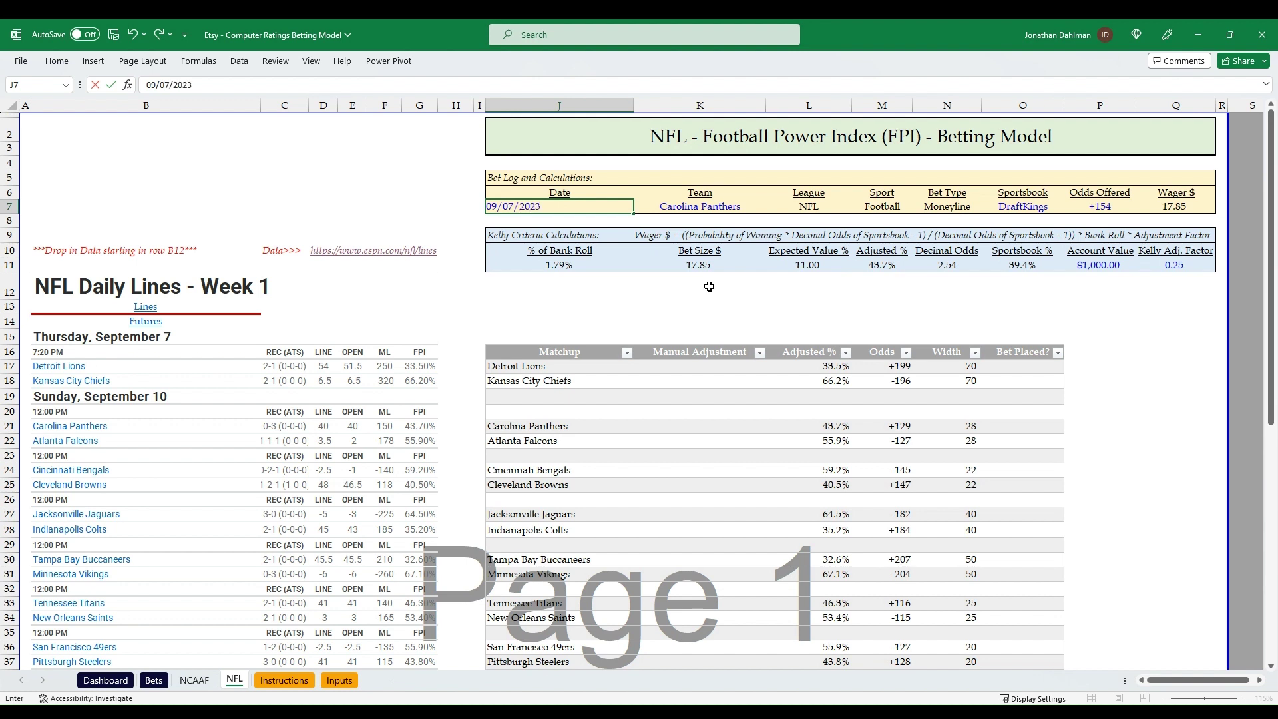
pyautogui.press('Tab')
pyautogui.click(567, 367)
pyautogui.hotkey('ctrl', 'c')
pyautogui.click(702, 206)
pyautogui.hotkey('ctrl', 'v')
pyautogui.press('Escape')
# Set the Detroit Lions bet's Sportsbook to Caesars and its Odds Offered to 250.
pyautogui.press('Right')
pyautogui.press('Right')
pyautogui.press('Right')
pyautogui.press('Right')
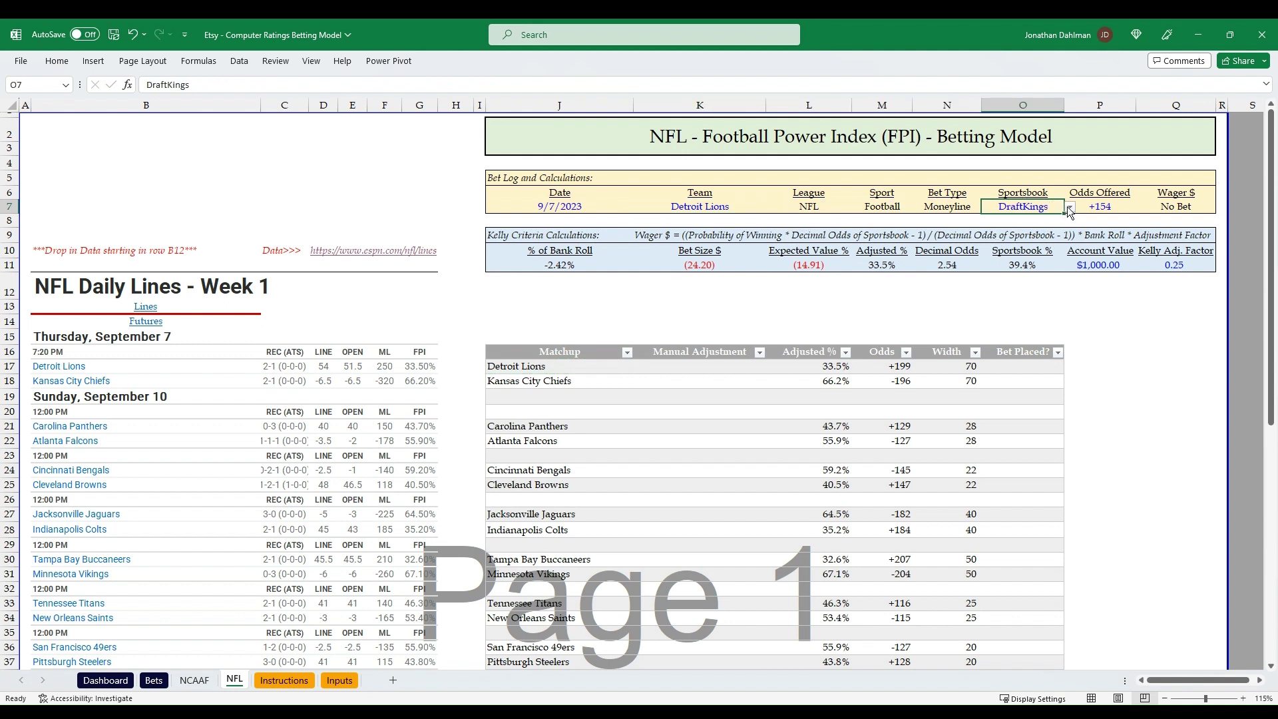
pyautogui.write('Caesars')
pyautogui.hotkey('ctrl', 'Return')
pyautogui.press('Right')
pyautogui.write('250')
pyautogui.press('Return')
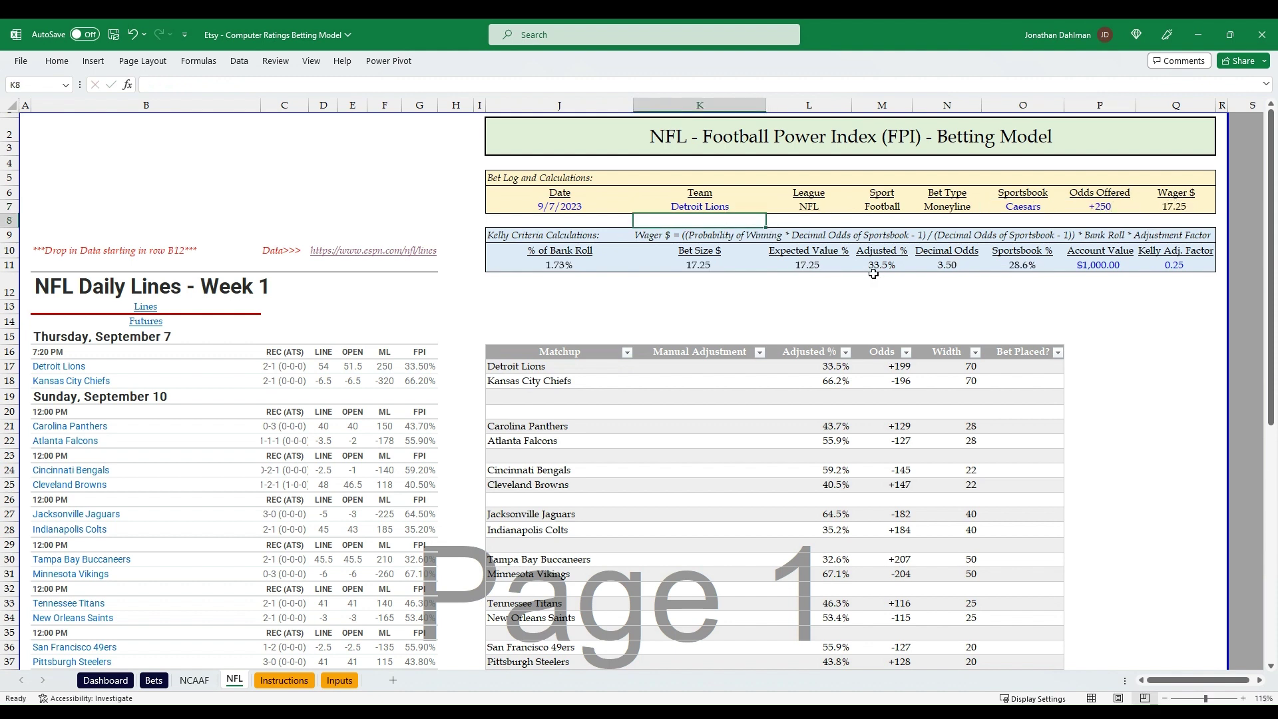
# Inspect the formulas for Wager $ in Q7, the Lions' Odds in M17, Sportsbook % in O11 and Adjusted % in M11.
pyautogui.click(1181, 208)
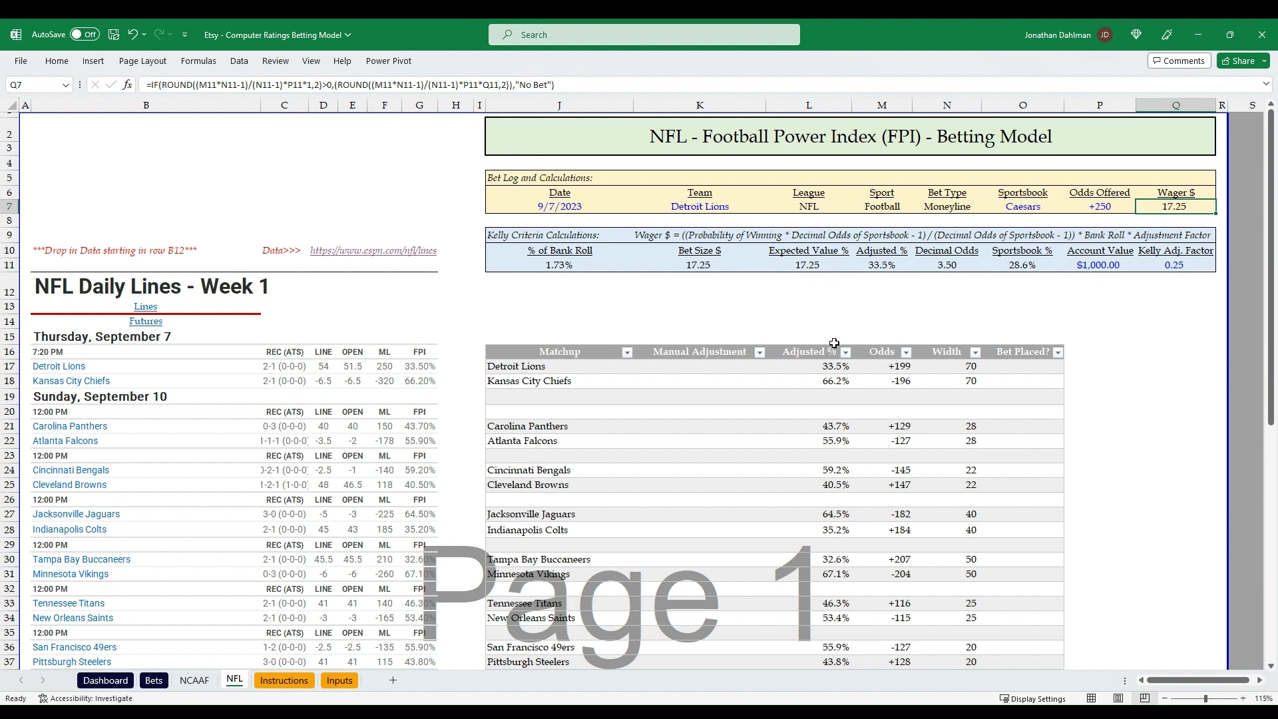
pyautogui.click(893, 368)
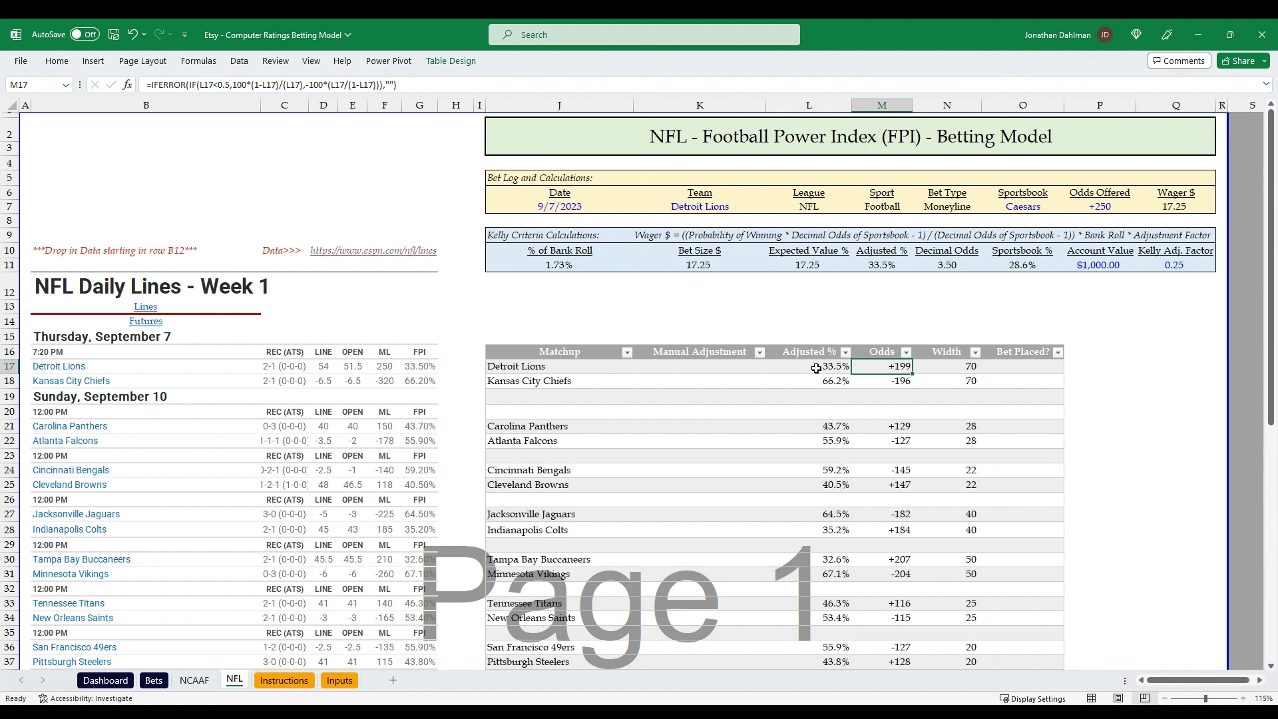
pyautogui.click(1025, 266)
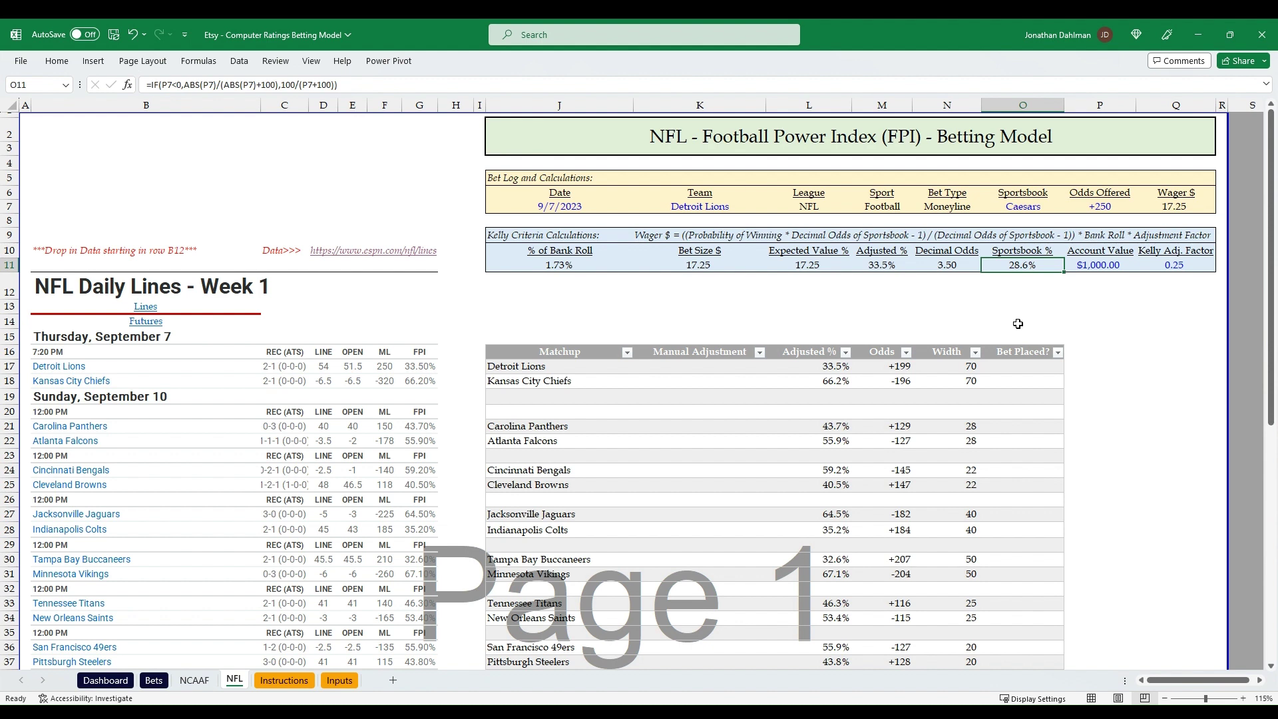
pyautogui.press('F2')
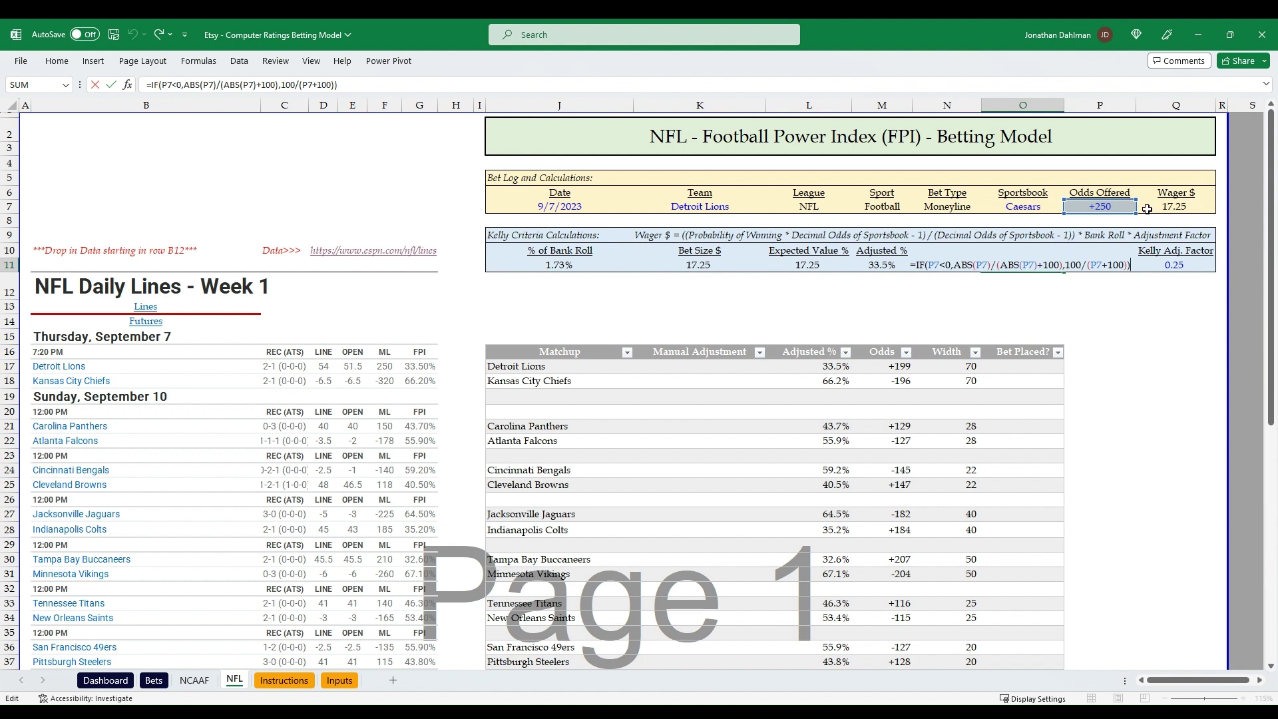
pyautogui.press('Escape')
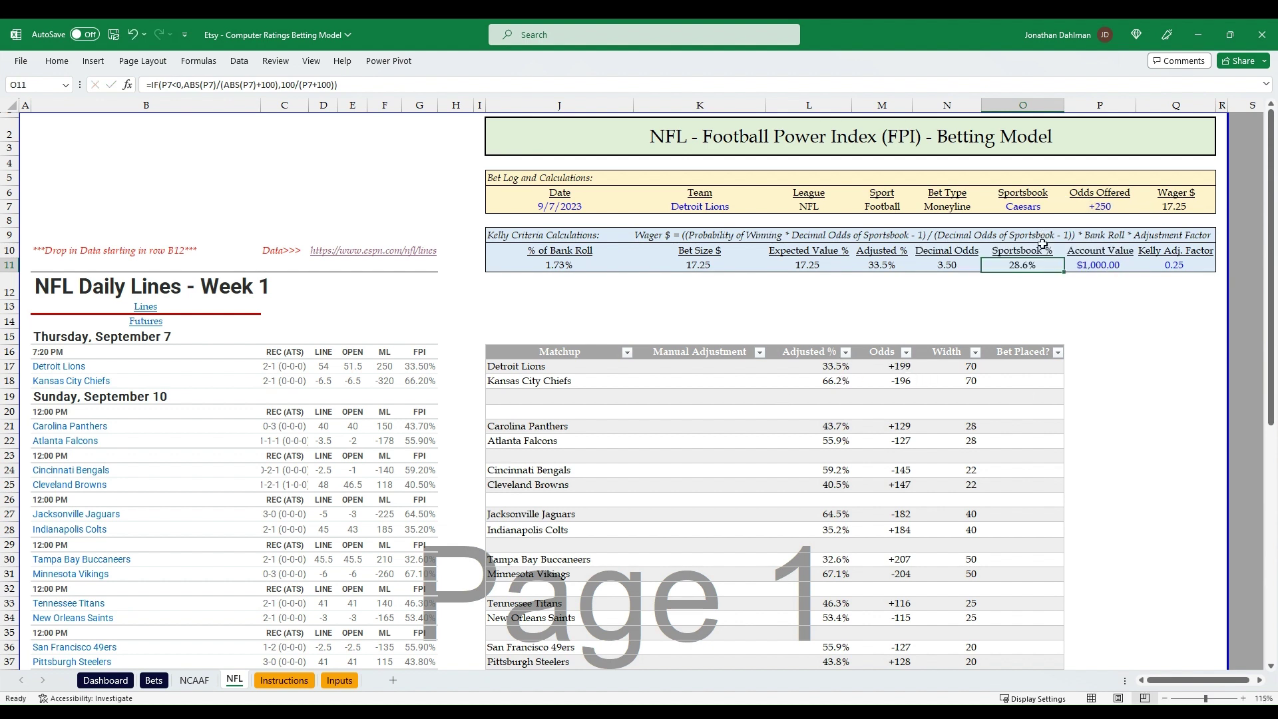
pyautogui.click(862, 264)
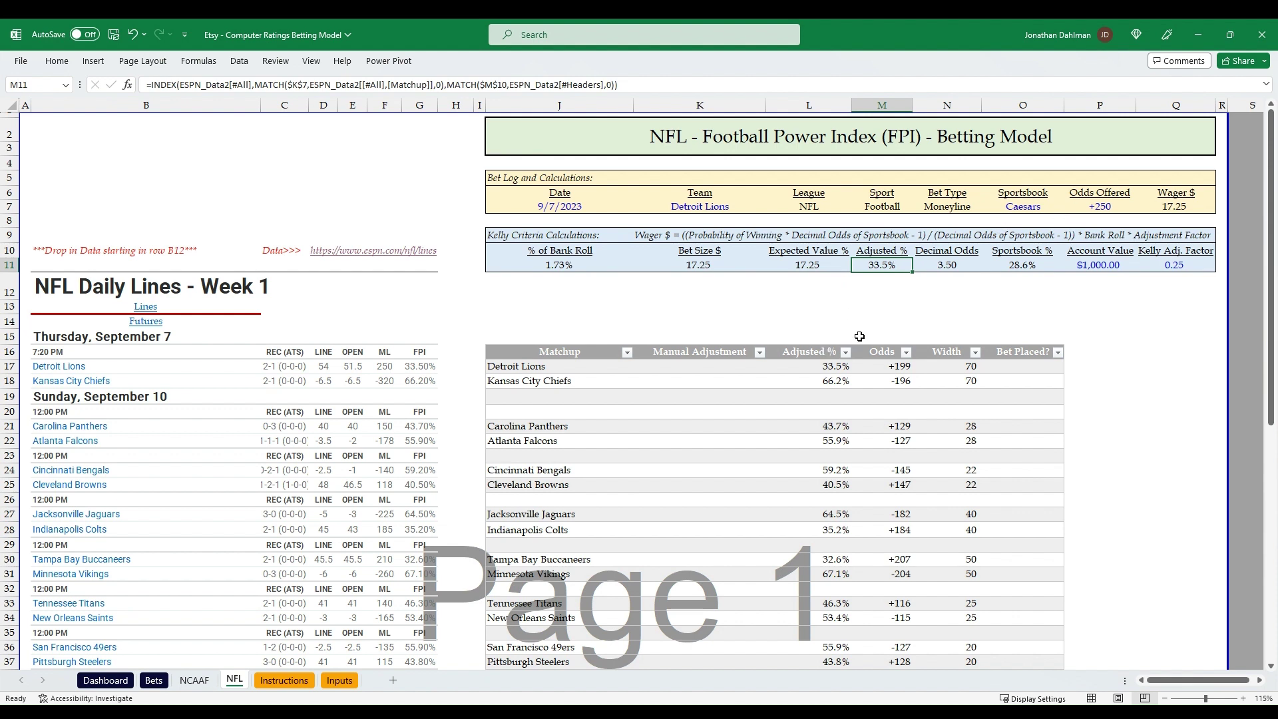
# Set the Detroit Lions' Manual Adjustment in K17 to -5% and check the Sportsbook % and Wager $ cells.
pyautogui.click(696, 371)
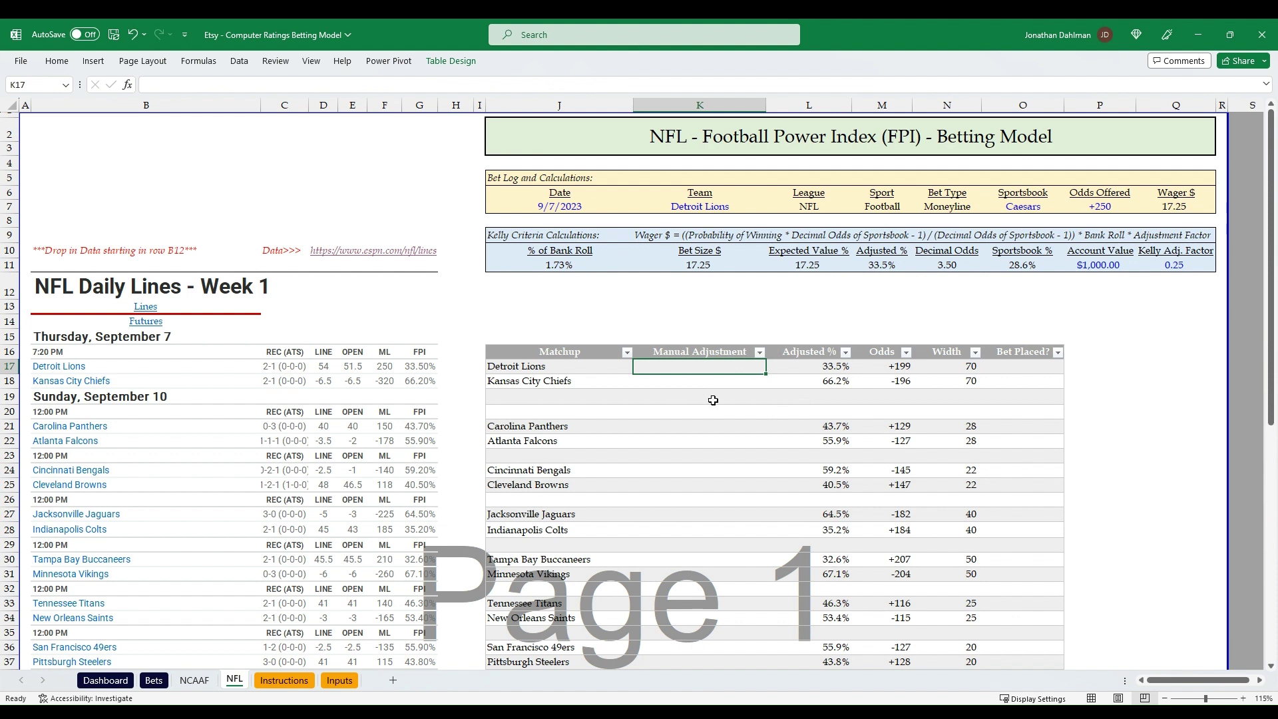
pyautogui.write('-5%')
pyautogui.press('Return')
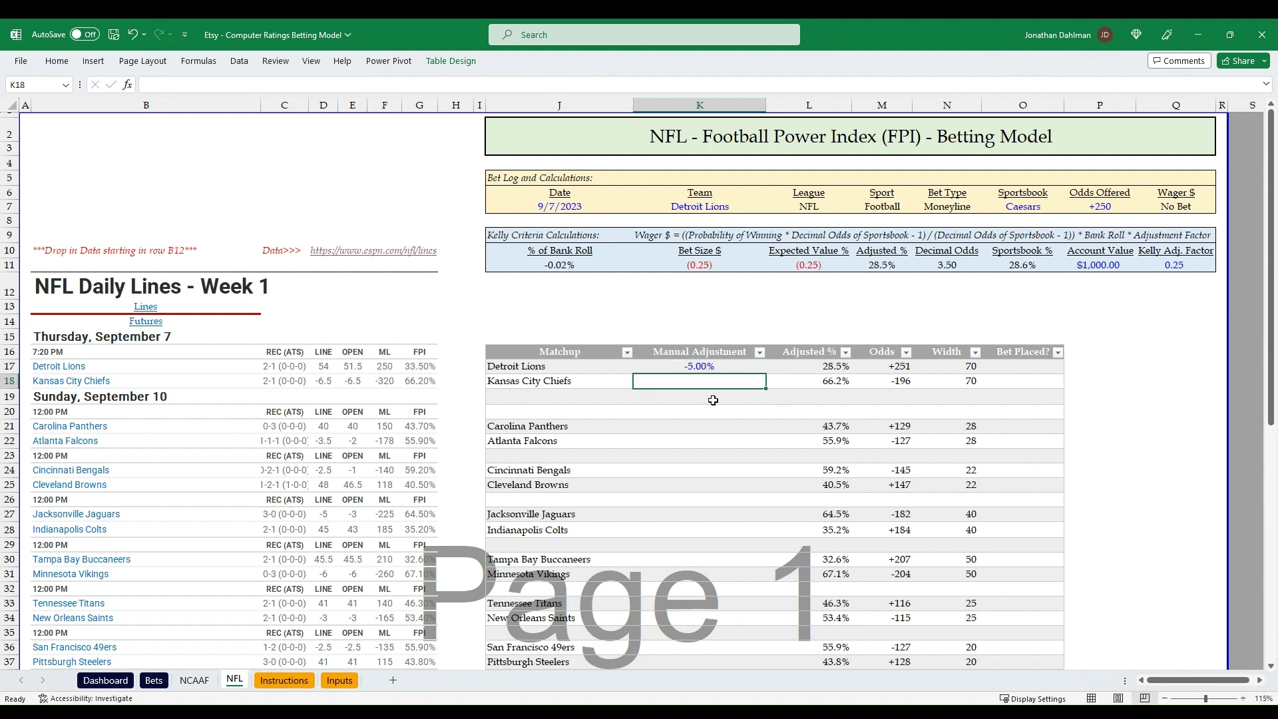
pyautogui.press('Up')
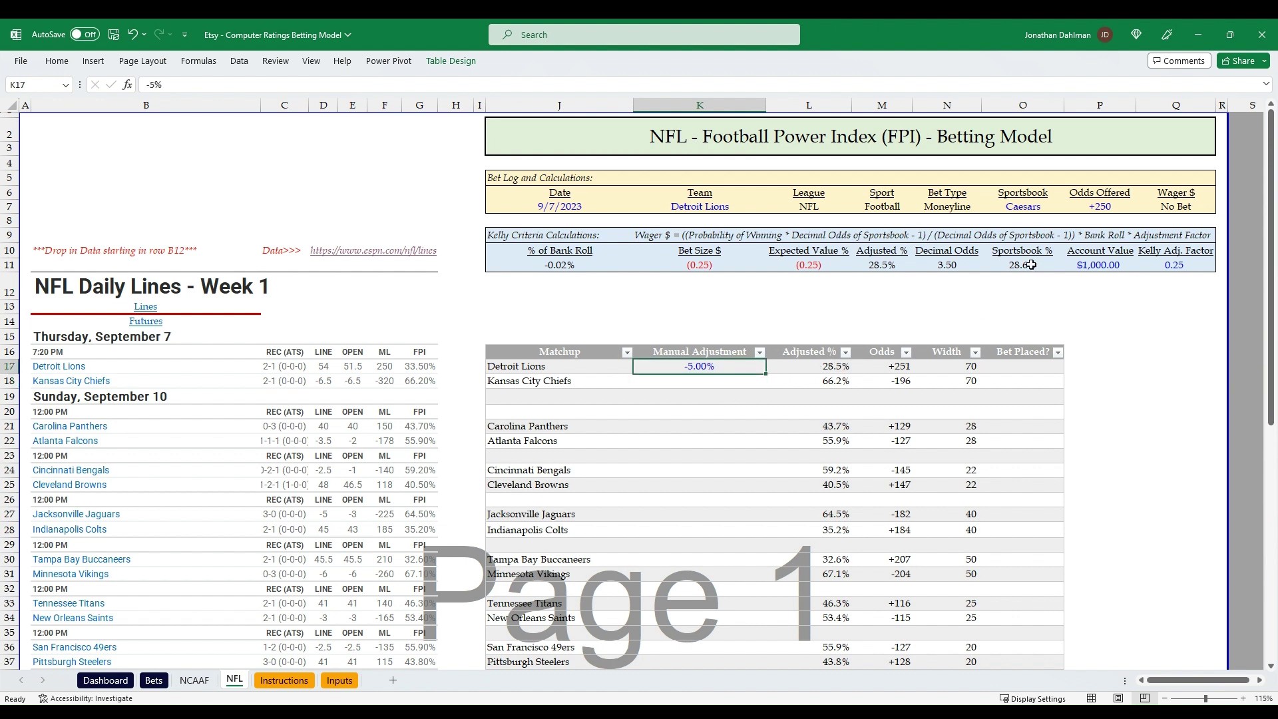
pyautogui.click(998, 266)
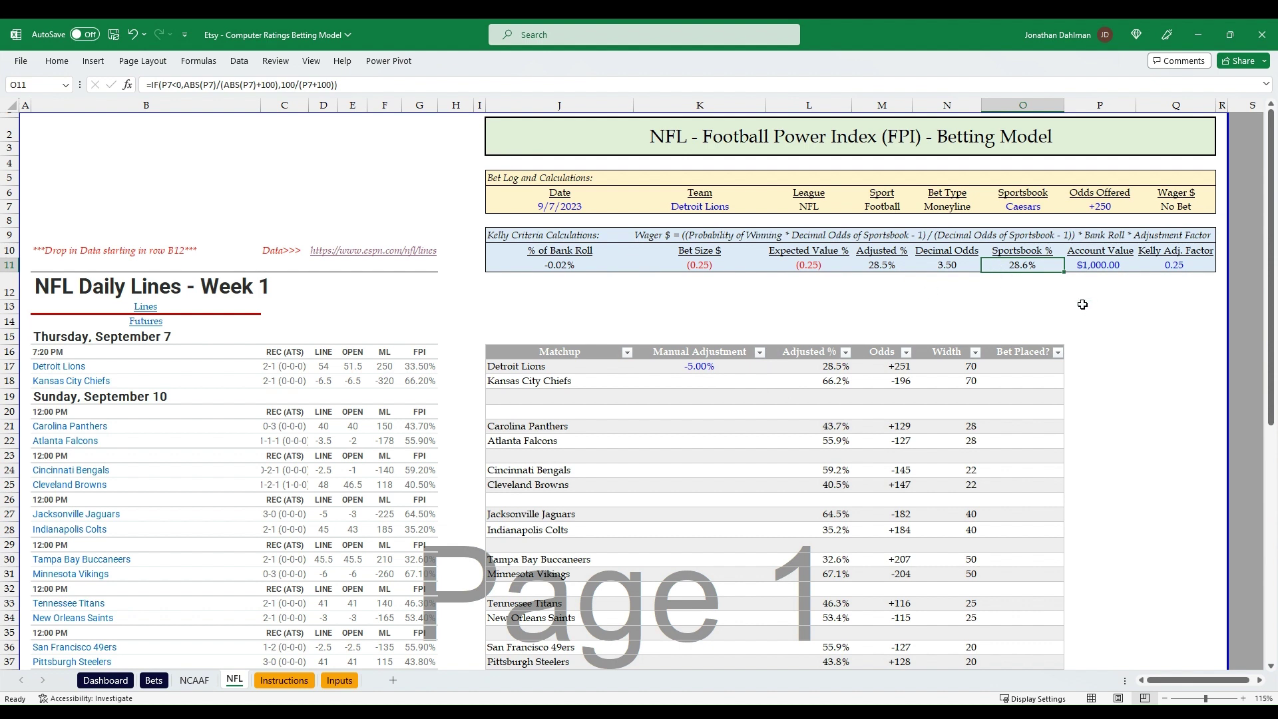
pyautogui.click(1169, 210)
# Set the Detroit Lions' Manual Adjustment in K17 to 5%, and clear it again.
pyautogui.click(725, 368)
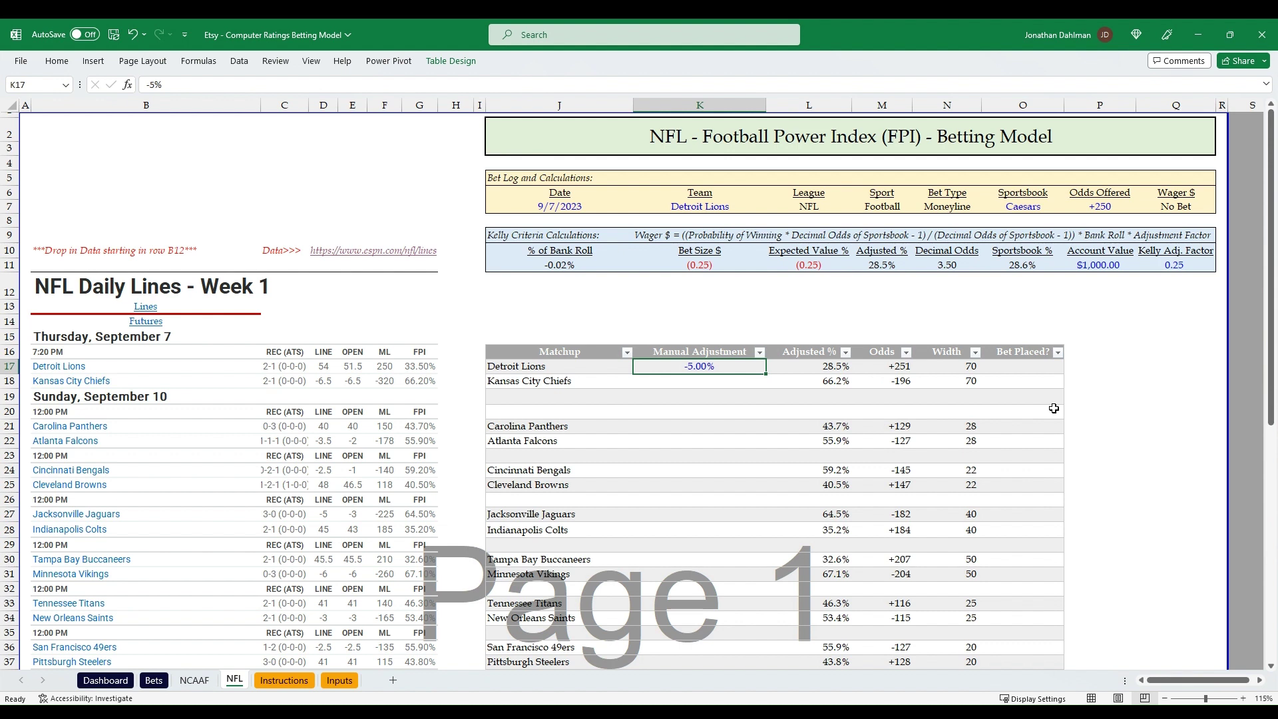
pyautogui.write('5%')
pyautogui.press('Return')
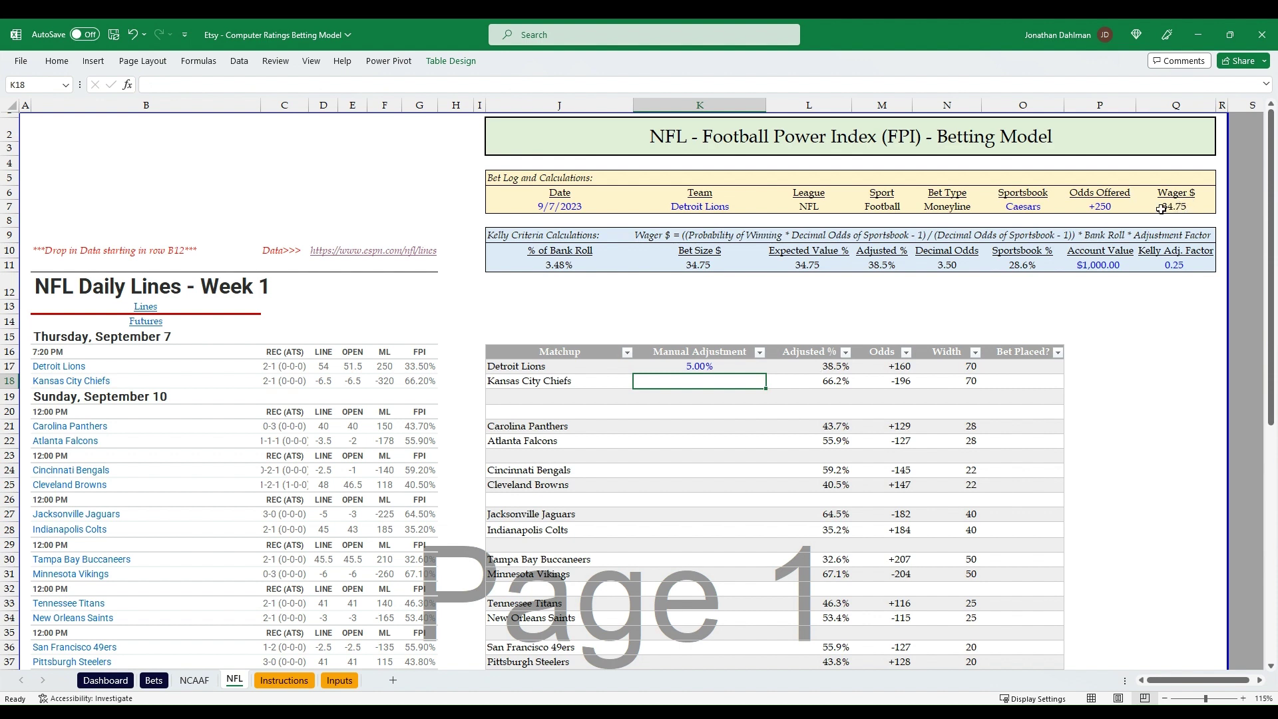
pyautogui.press('Up')
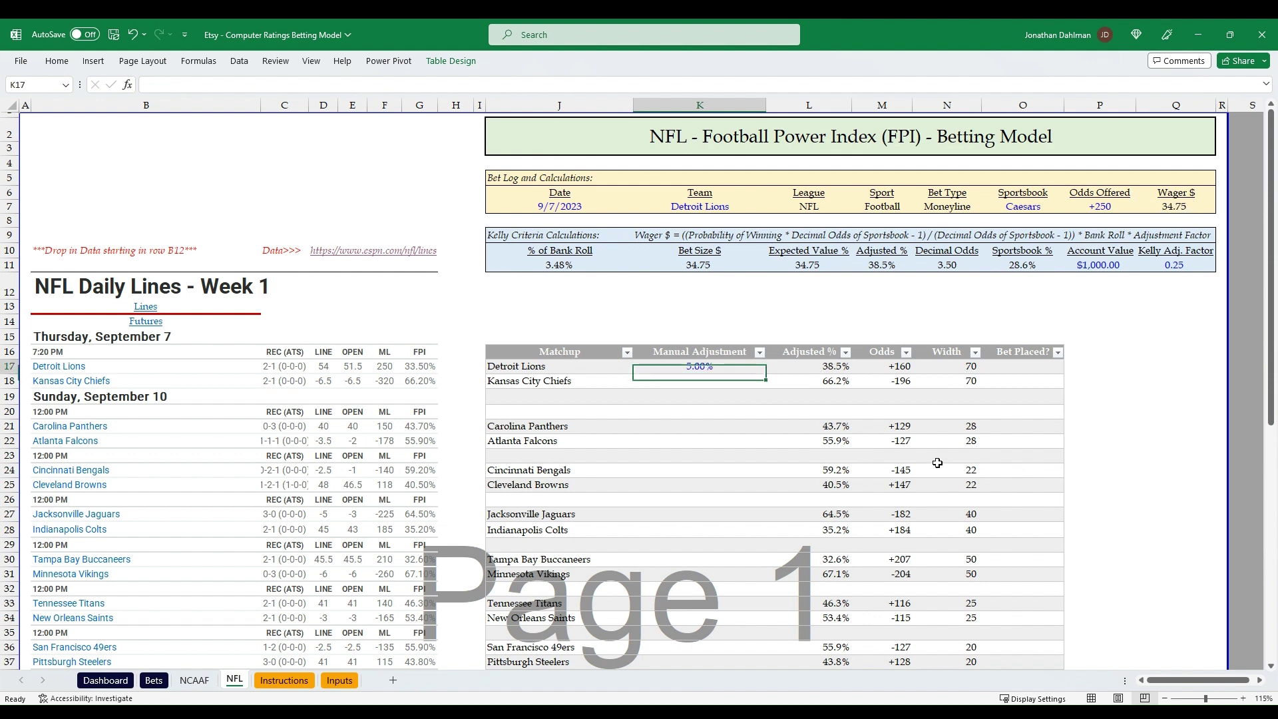
pyautogui.press('Delete')
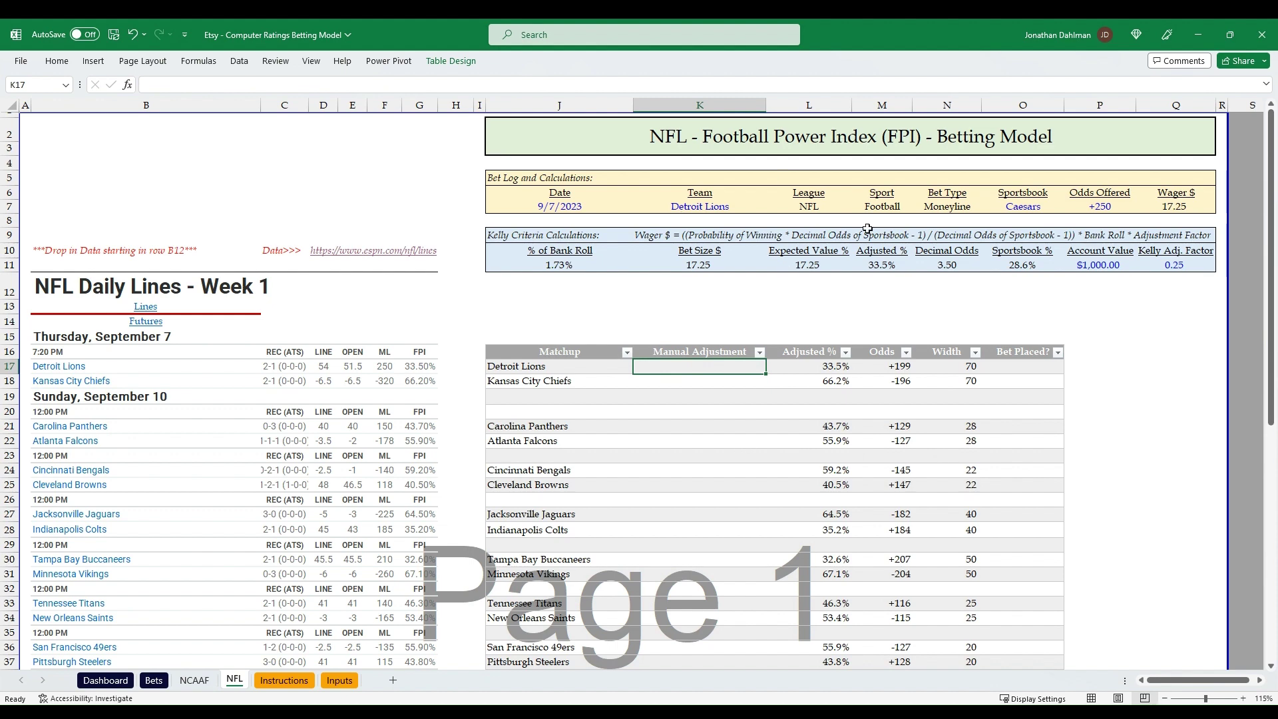
# Examine the Cincinnati Bengals and Cleveland Browns rows in the Matchup table, including their Adjusted % cells.
pyautogui.scroll(-2, 753, 288)
pyautogui.scroll(-1, 745, 376)
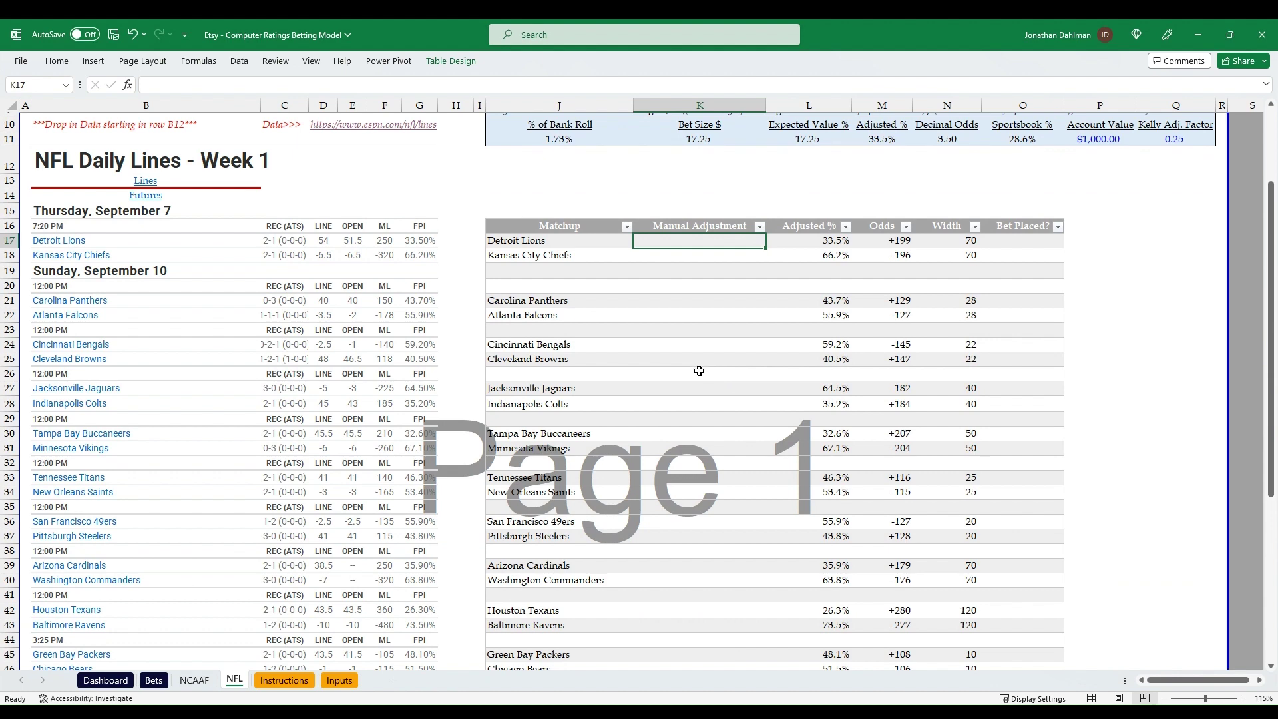
pyautogui.scroll(-1, 699, 370)
pyautogui.click(650, 321)
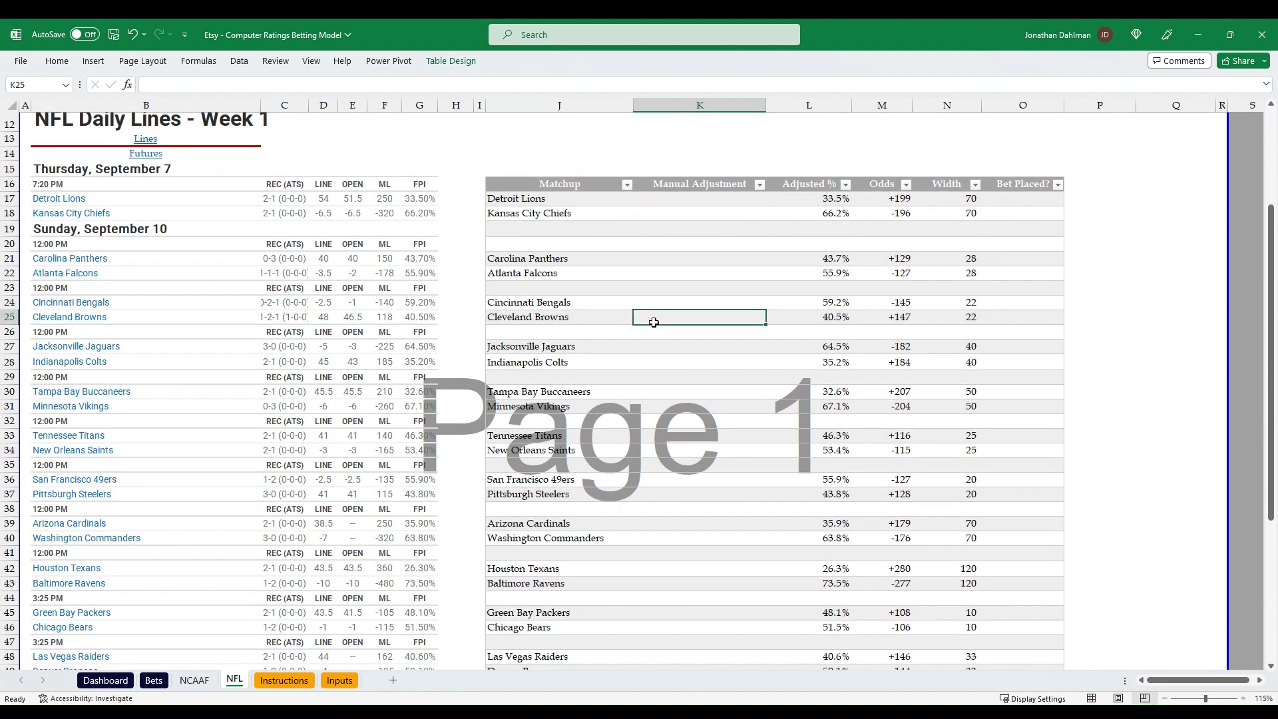
pyautogui.click(542, 303)
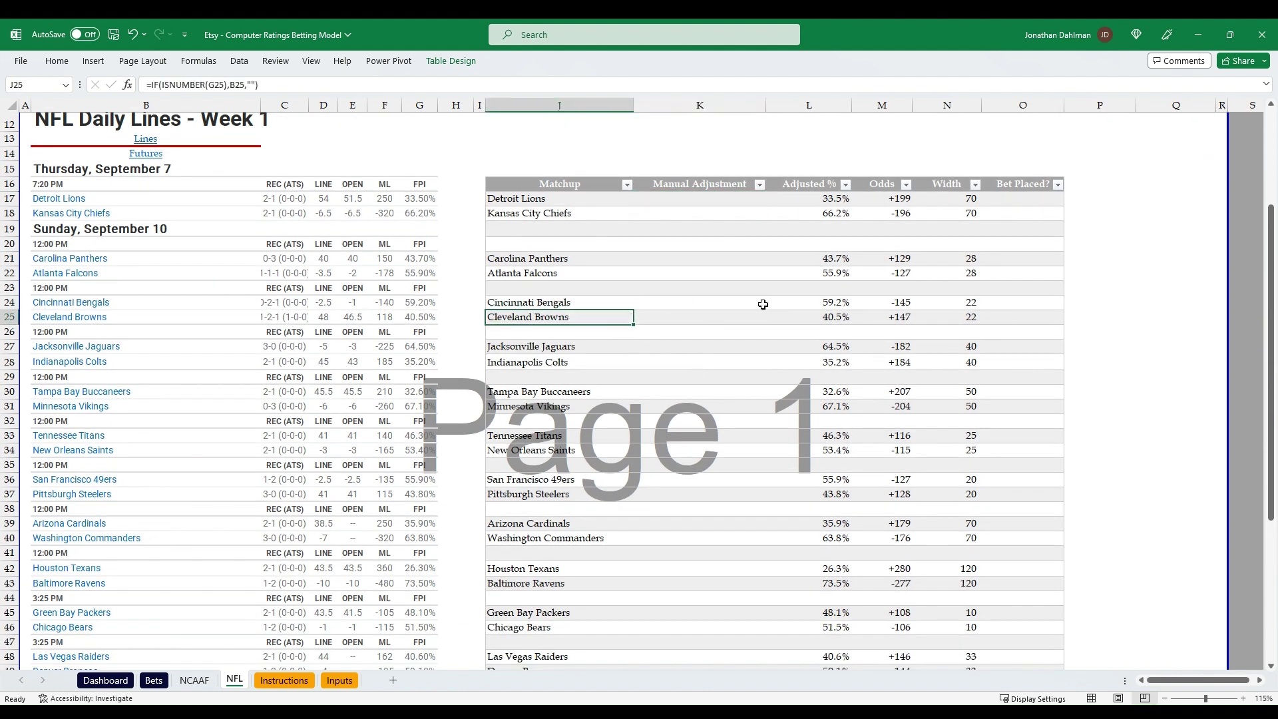
pyautogui.click(840, 301)
pyautogui.click(847, 319)
pyautogui.click(672, 306)
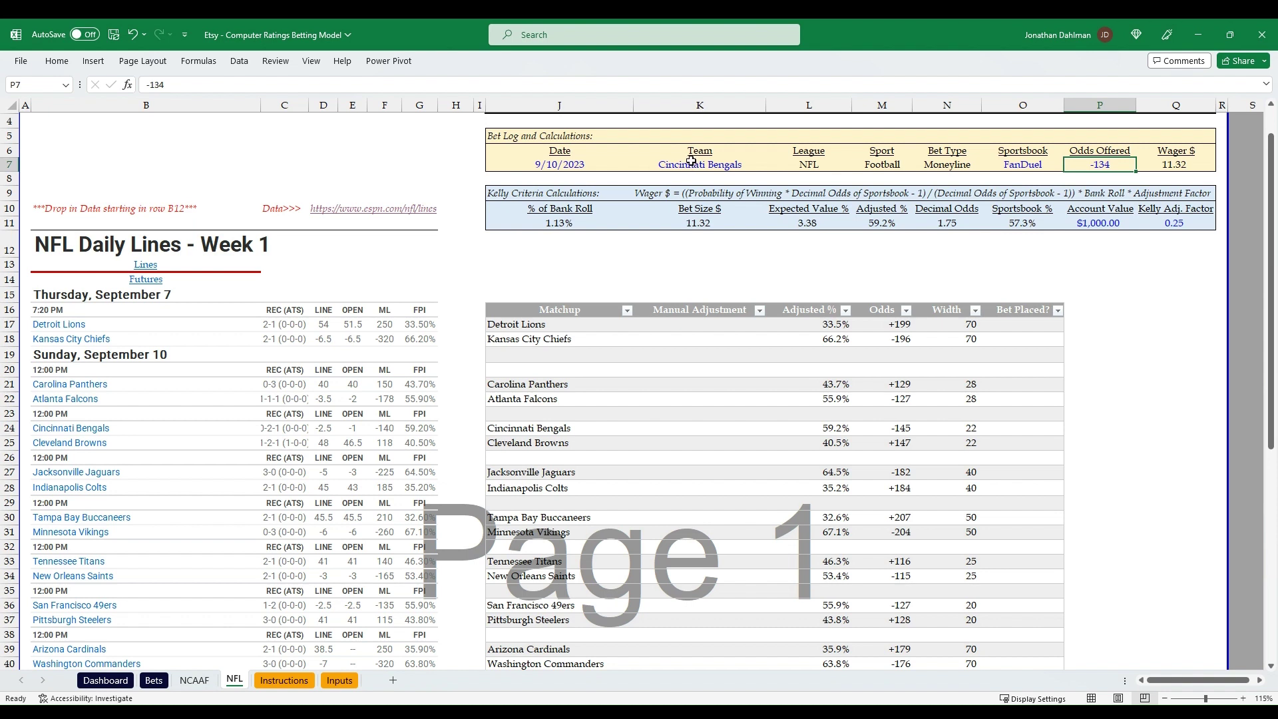
# Check the Cincinnati Bengals bet log entry's Sportsbook, Odds Offered and Wager $ cells in row 7.
pyautogui.click(691, 160)
pyautogui.press('Right')
pyautogui.press('Right')
pyautogui.press('Right')
pyautogui.press('Right')
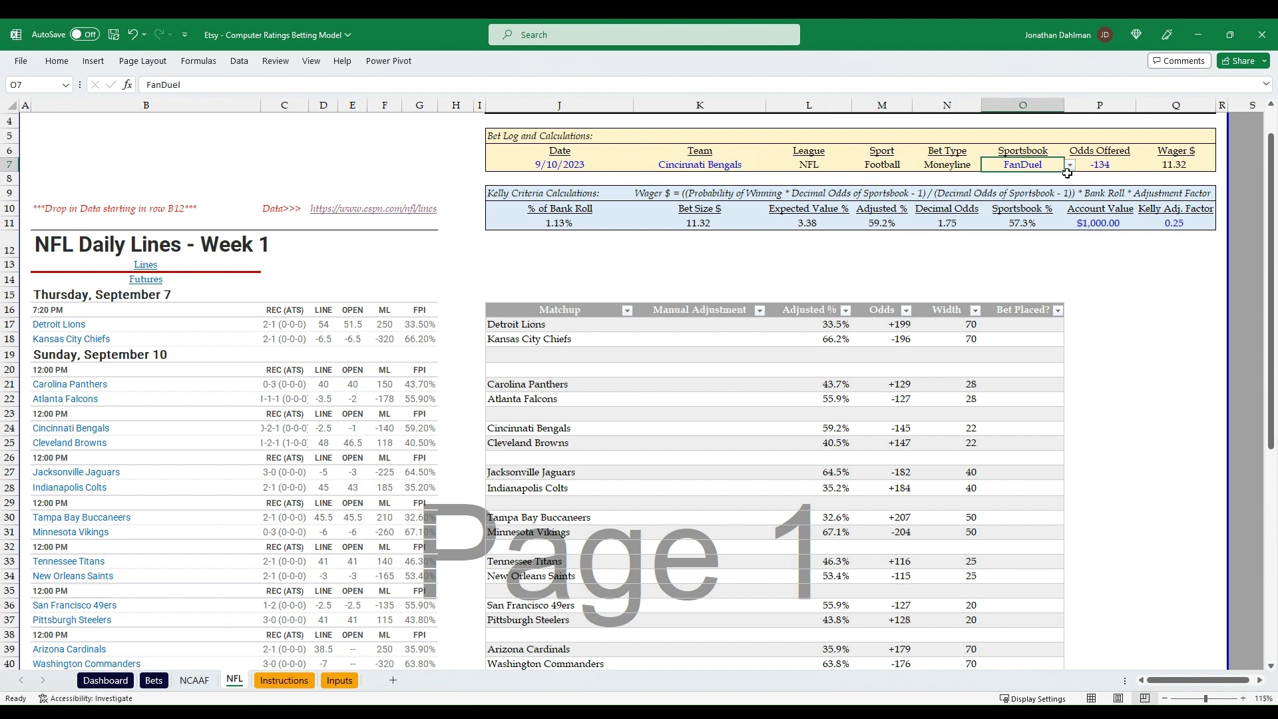
pyautogui.press('Right')
pyautogui.press('Right')
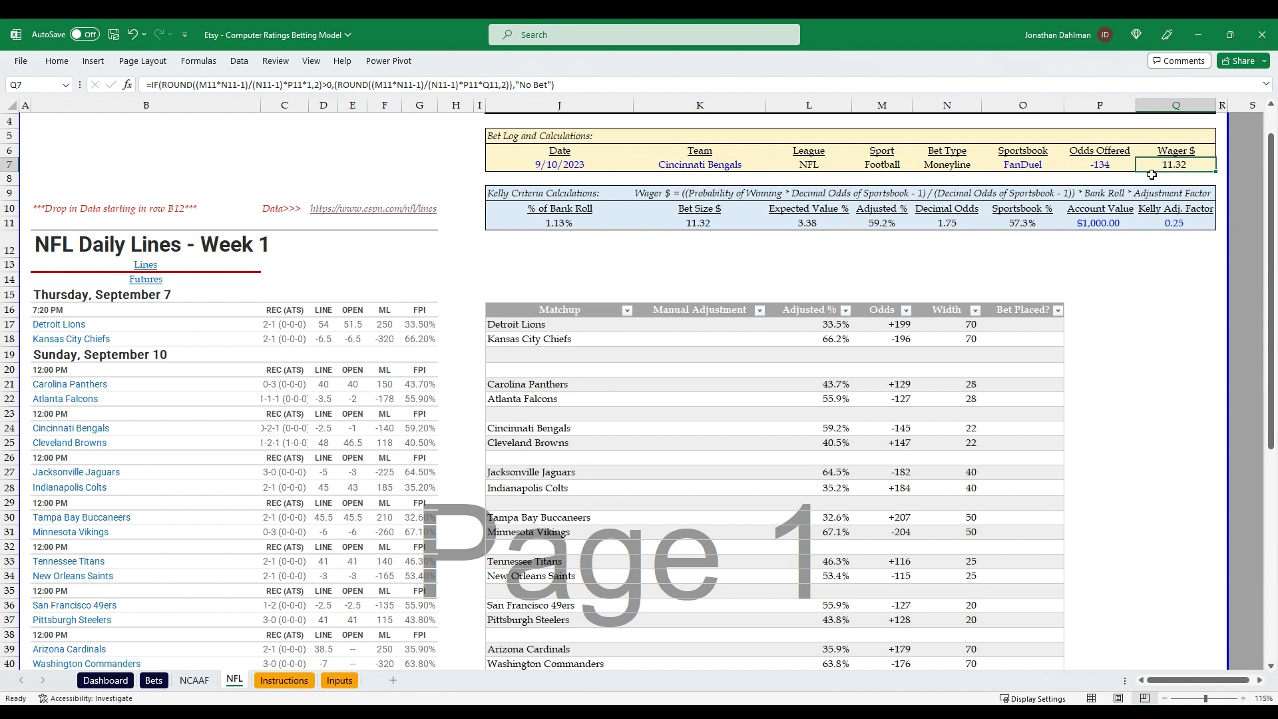
# Compare the Bengals' Sportsbook % in O11 with Adjusted % in M11, and review the Wager $ cell and the Kelly formula text in K9.
pyautogui.click(1022, 224)
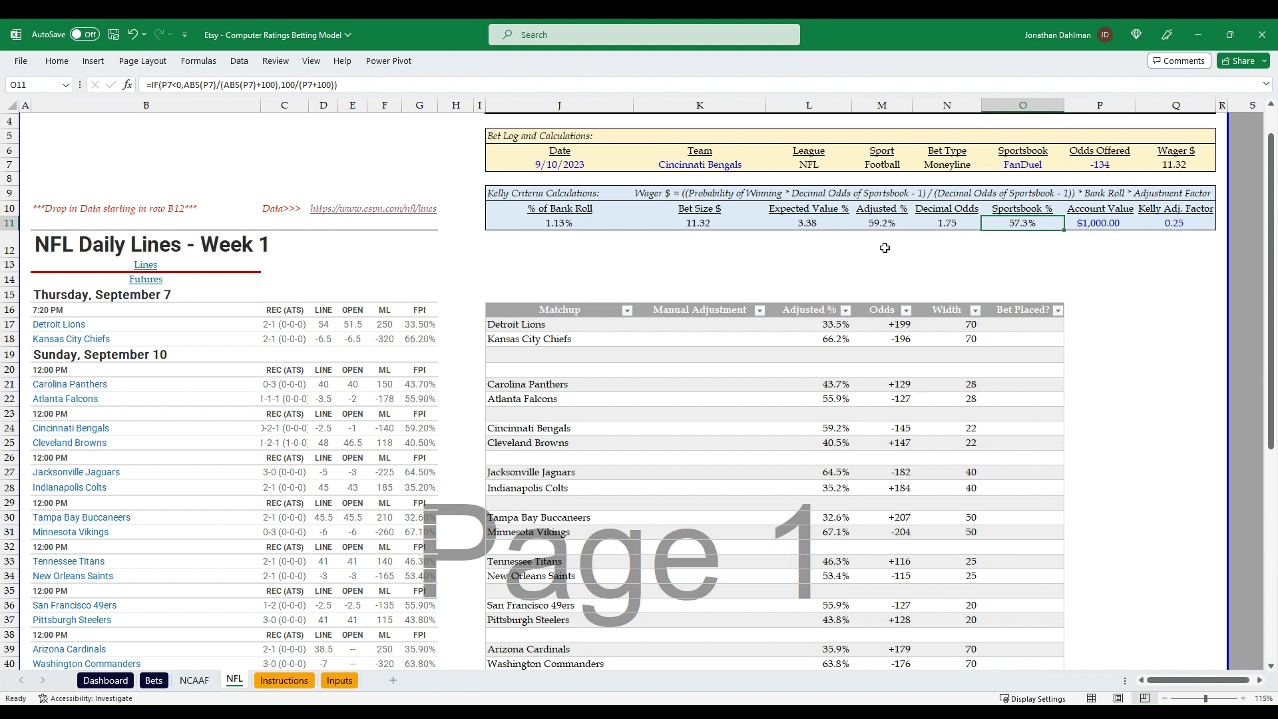
pyautogui.click(874, 225)
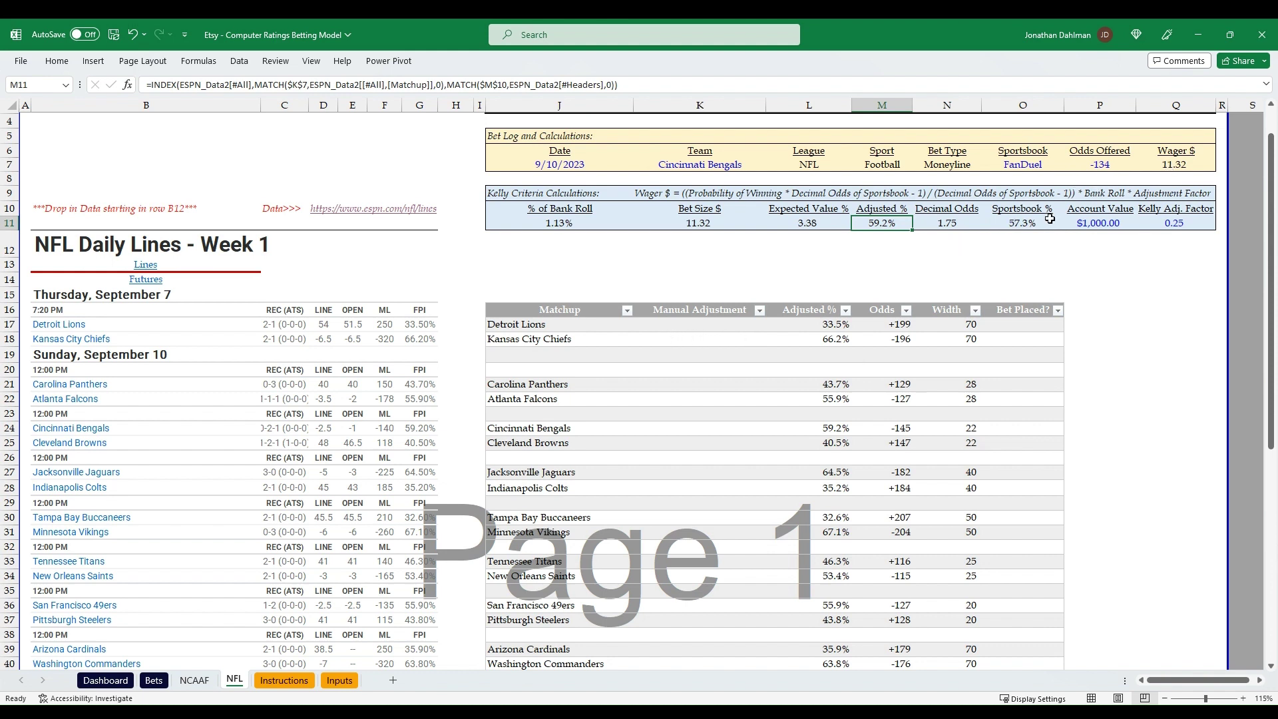
pyautogui.click(1167, 168)
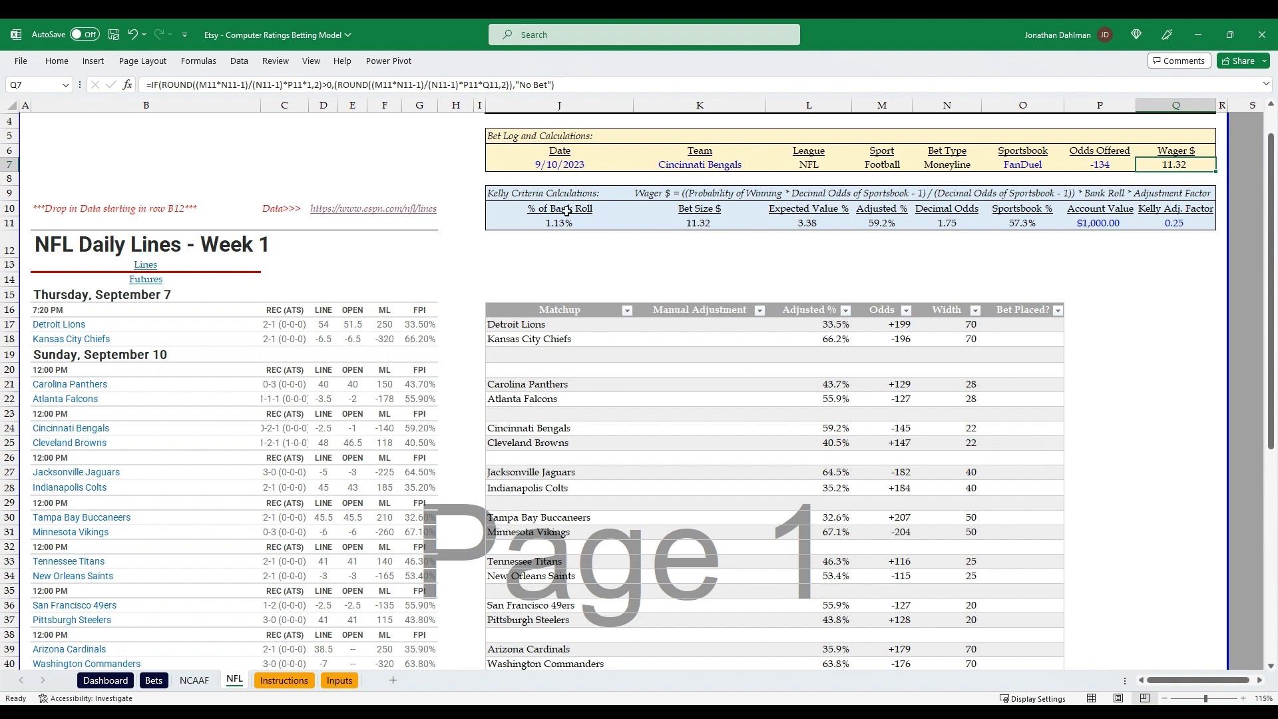
pyautogui.click(656, 192)
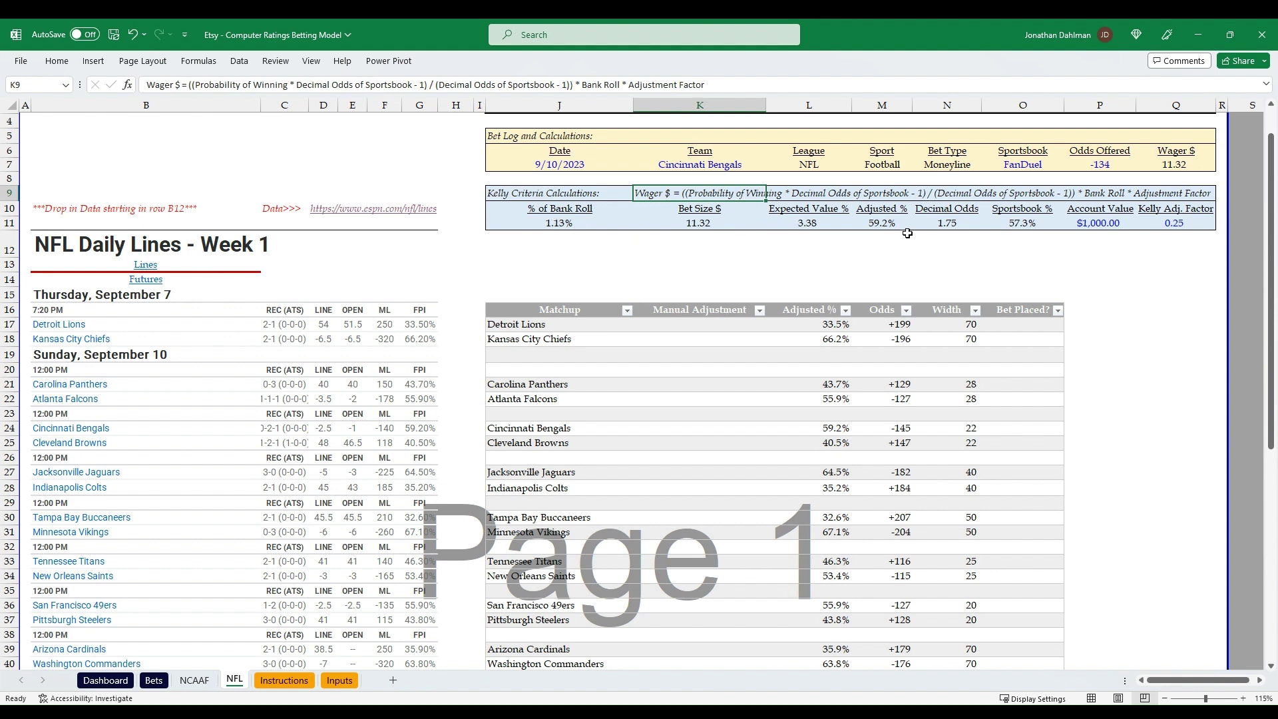
# Inspect the references in the Sportsbook % formula in O11 and the Adjusted % lookup in M11, and check the Bengals' Adjusted % in L24.
pyautogui.click(1016, 224)
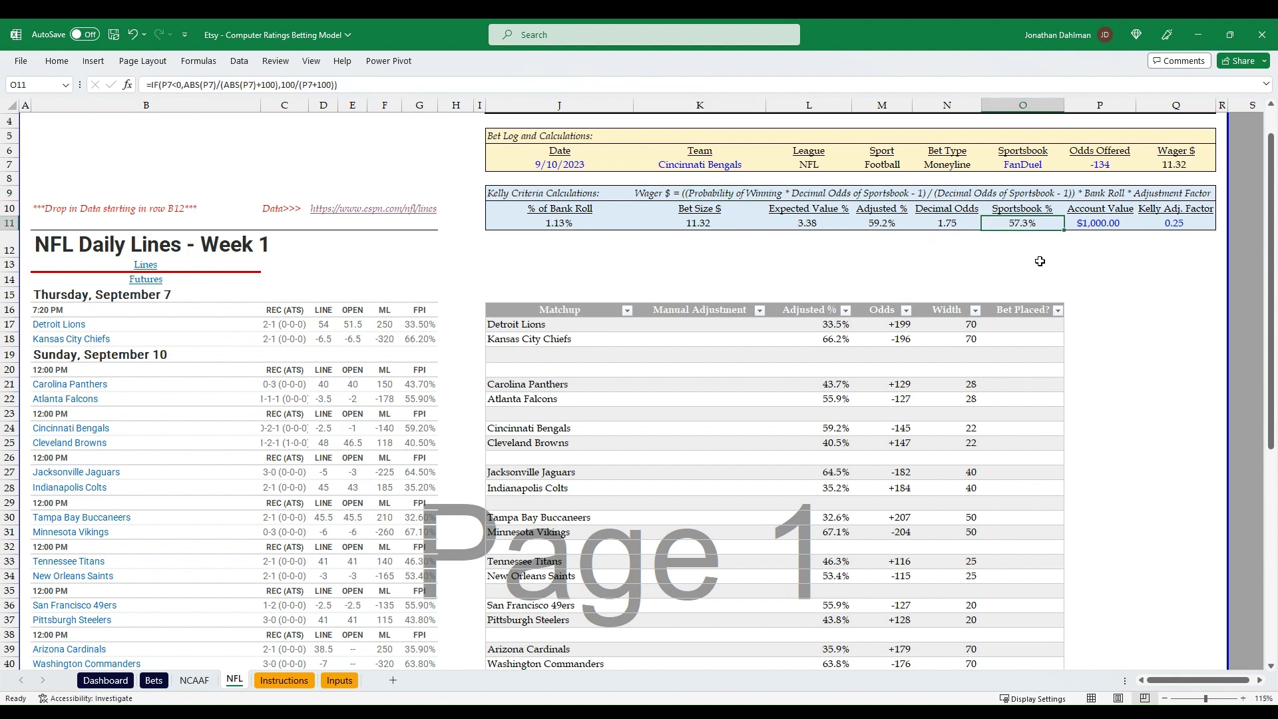
pyautogui.press('F2')
pyautogui.press('Escape')
pyautogui.click(877, 219)
pyautogui.press('F2')
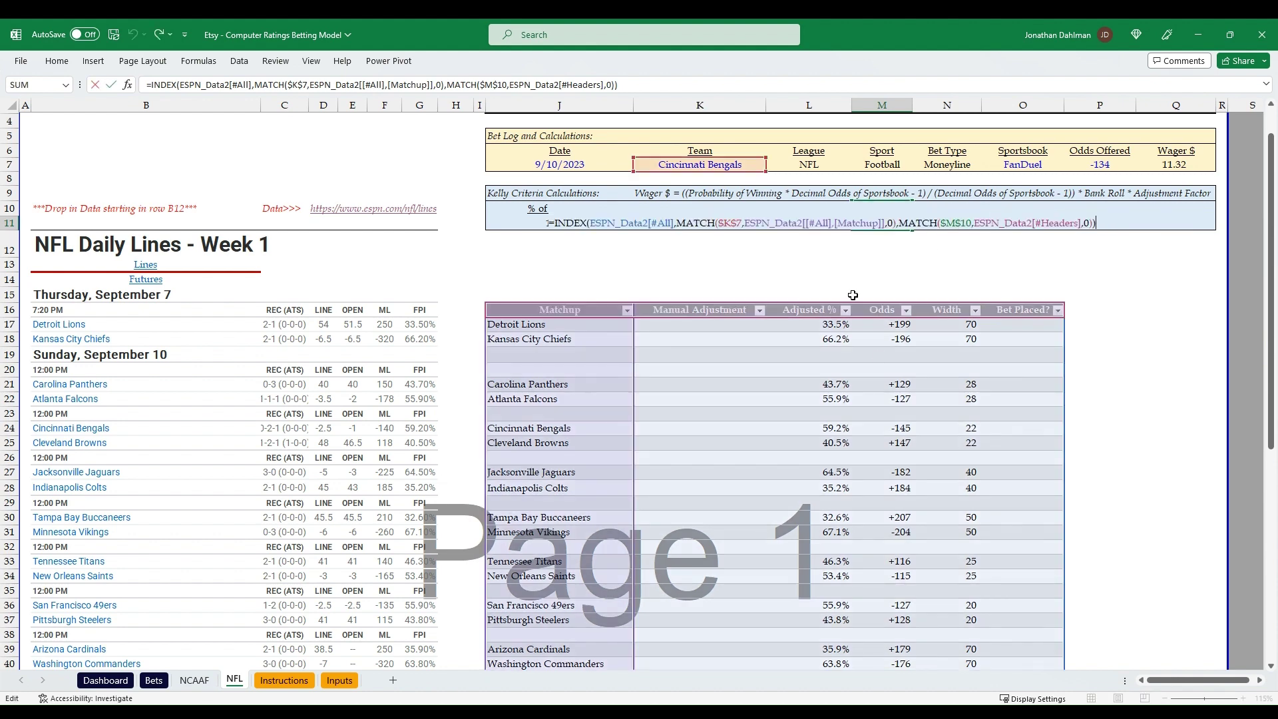
pyautogui.press('Escape')
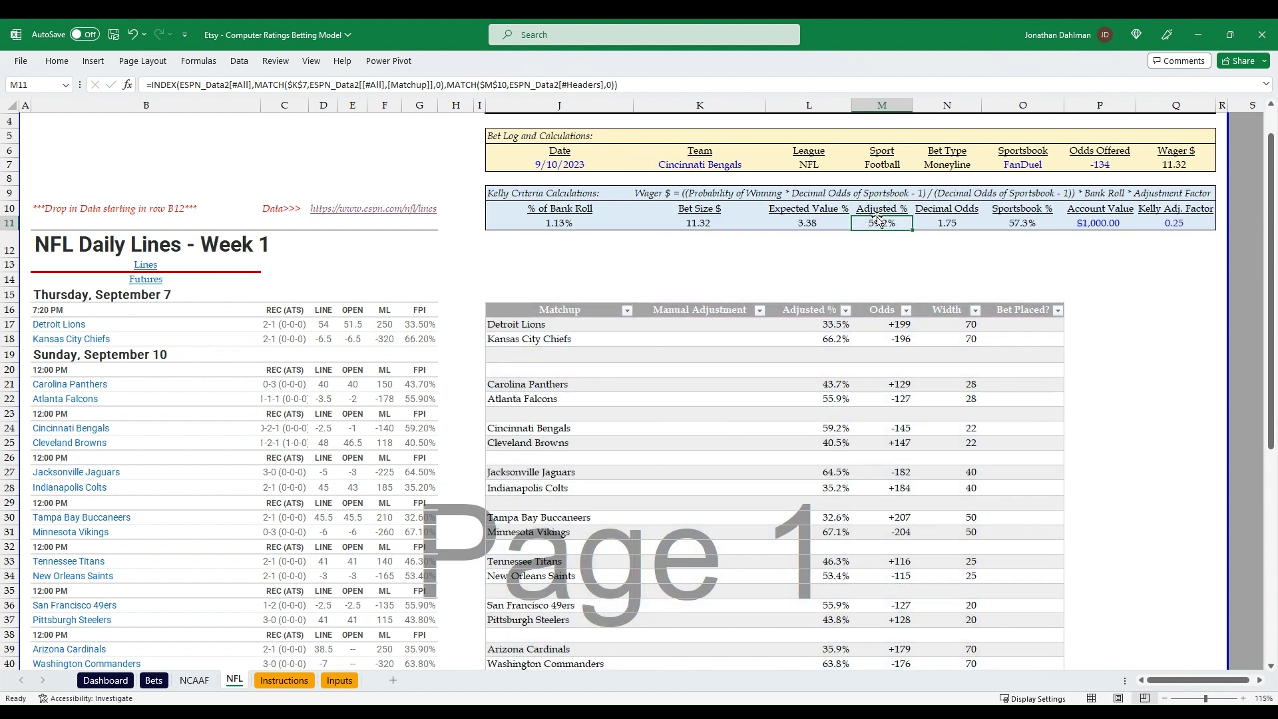
pyautogui.click(836, 426)
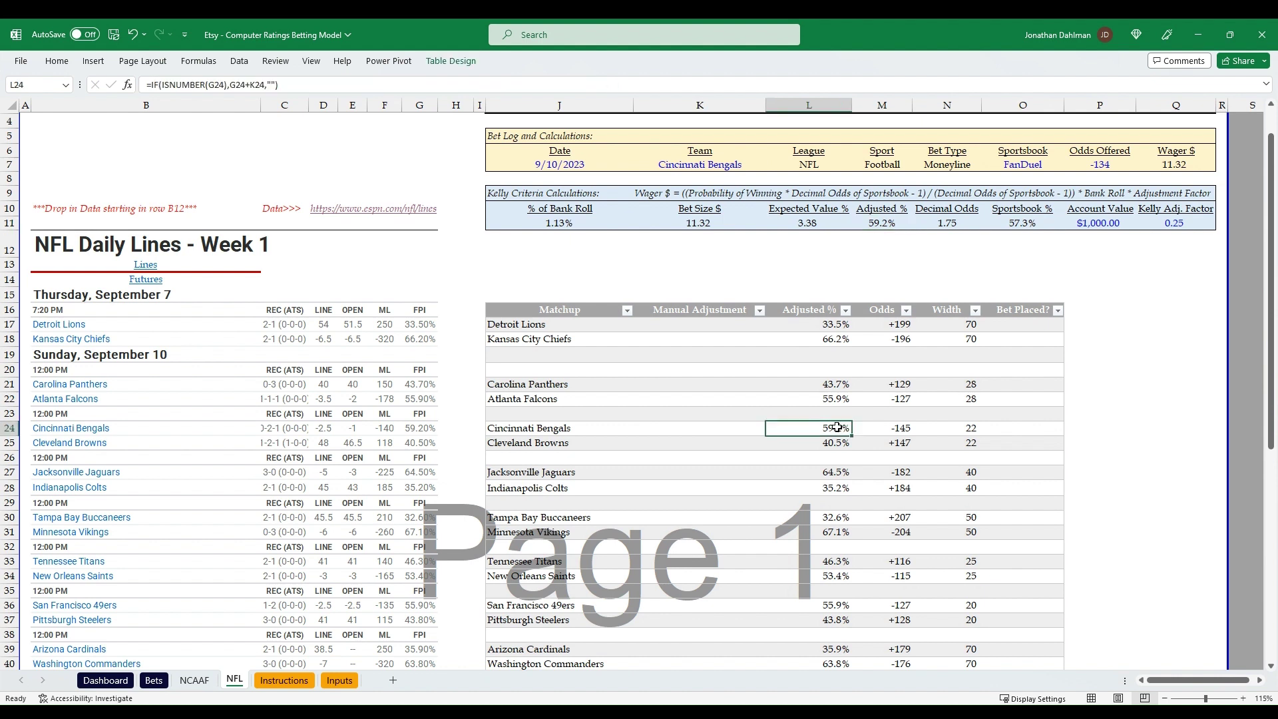
# Set the Cincinnati Bengals' Manual Adjustment in K24 to 10%.
pyautogui.click(426, 429)
pyautogui.click(699, 428)
pyautogui.write('10%')
pyautogui.press('Return')
pyautogui.press('Up')
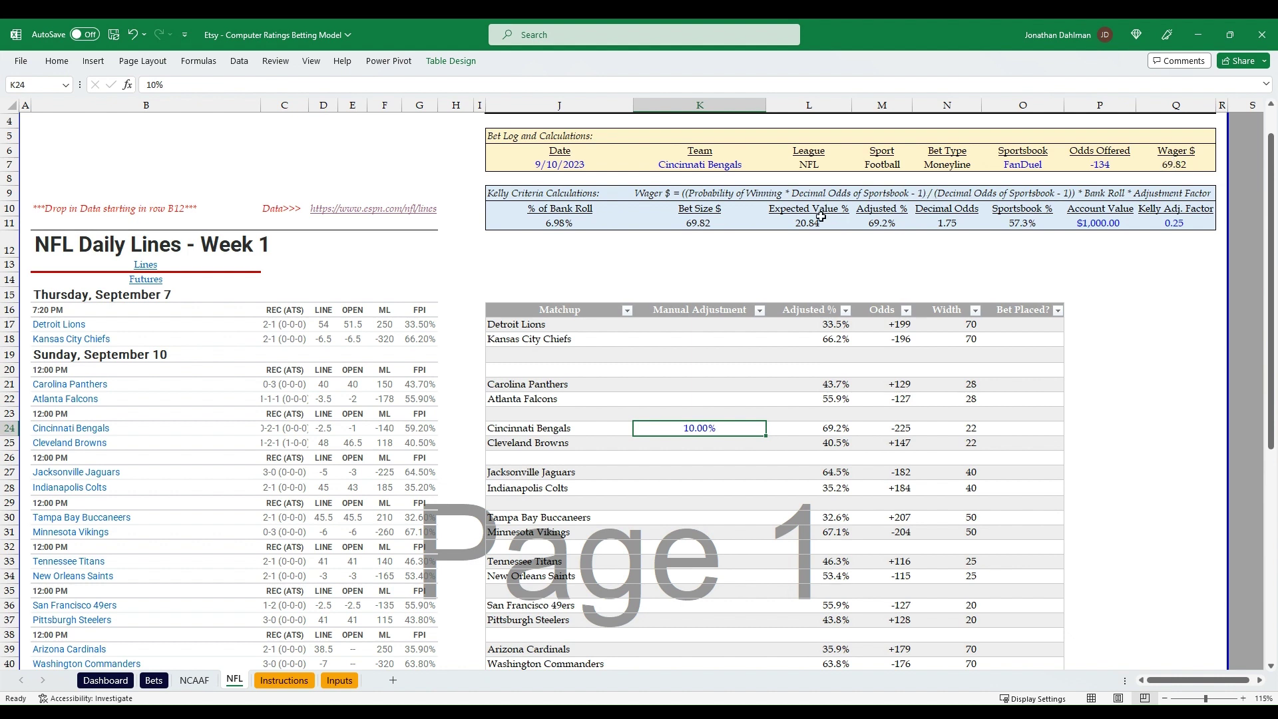
# Inspect the references in the Expected Value % formula in L11 and the Bet Size $ formula in K11.
pyautogui.doubleClick(802, 223)
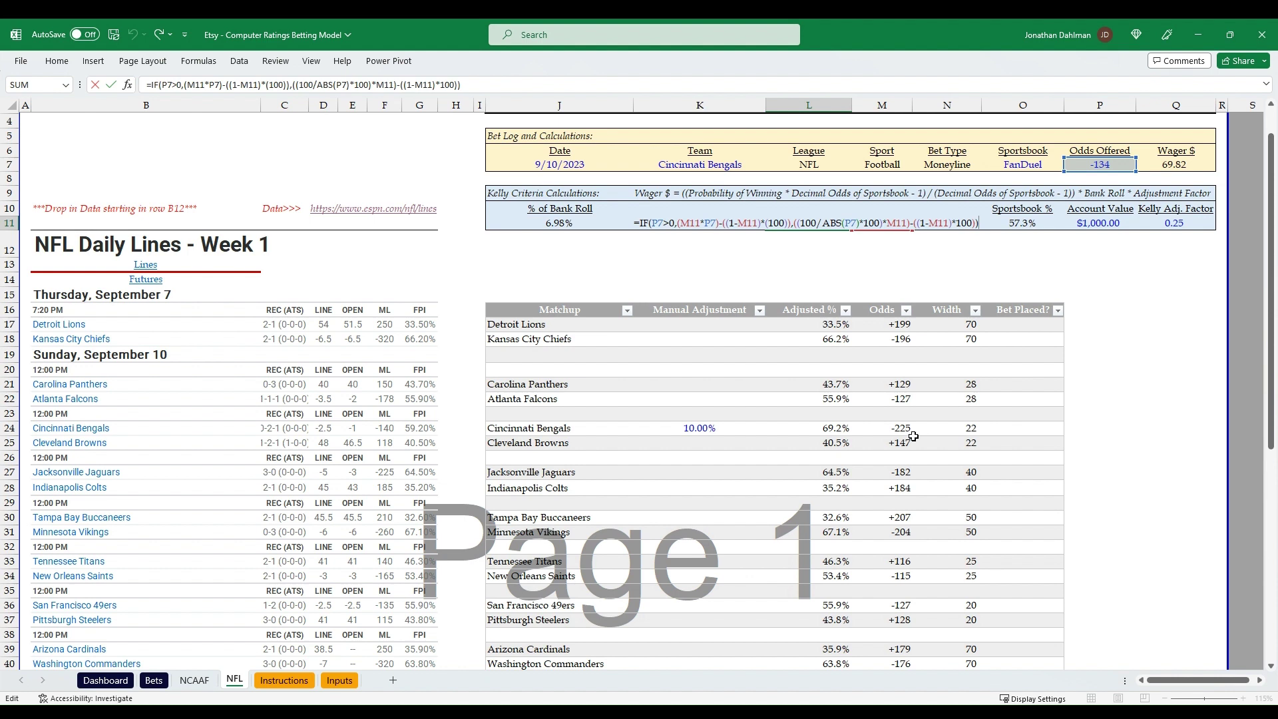
pyautogui.press('Escape')
pyautogui.click(721, 222)
pyautogui.press('F2')
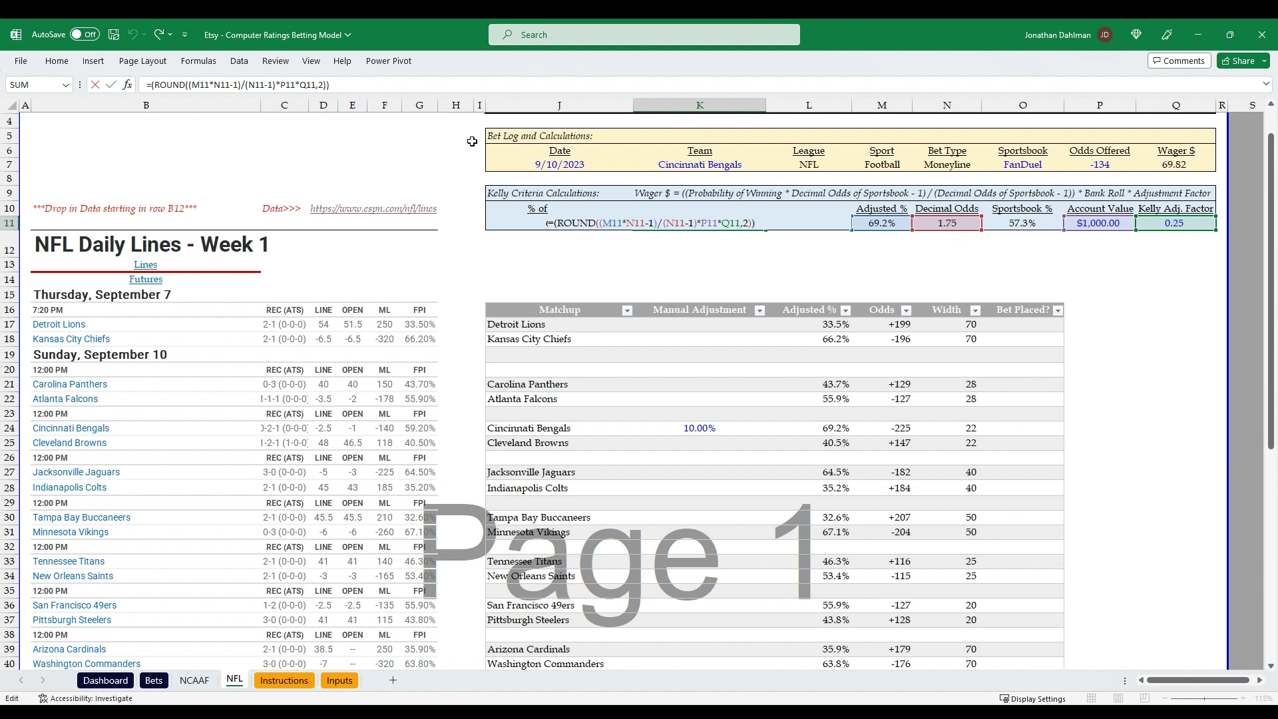
pyautogui.press('Escape')
# Review the remaining Kelly inputs in row 11, from Adjusted % through Decimal Odds, Sportsbook % and Account Value to Kelly Adj. Factor.
pyautogui.press('Right')
pyautogui.press('Right')
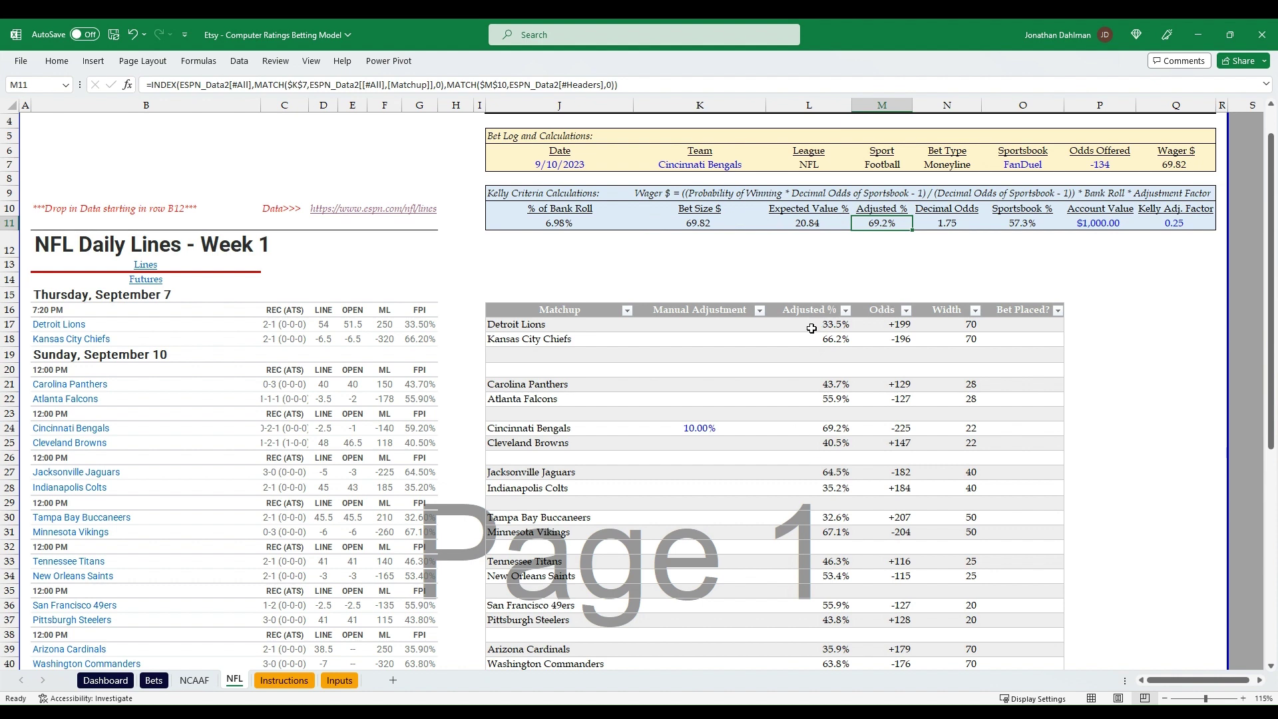
pyautogui.press('Right')
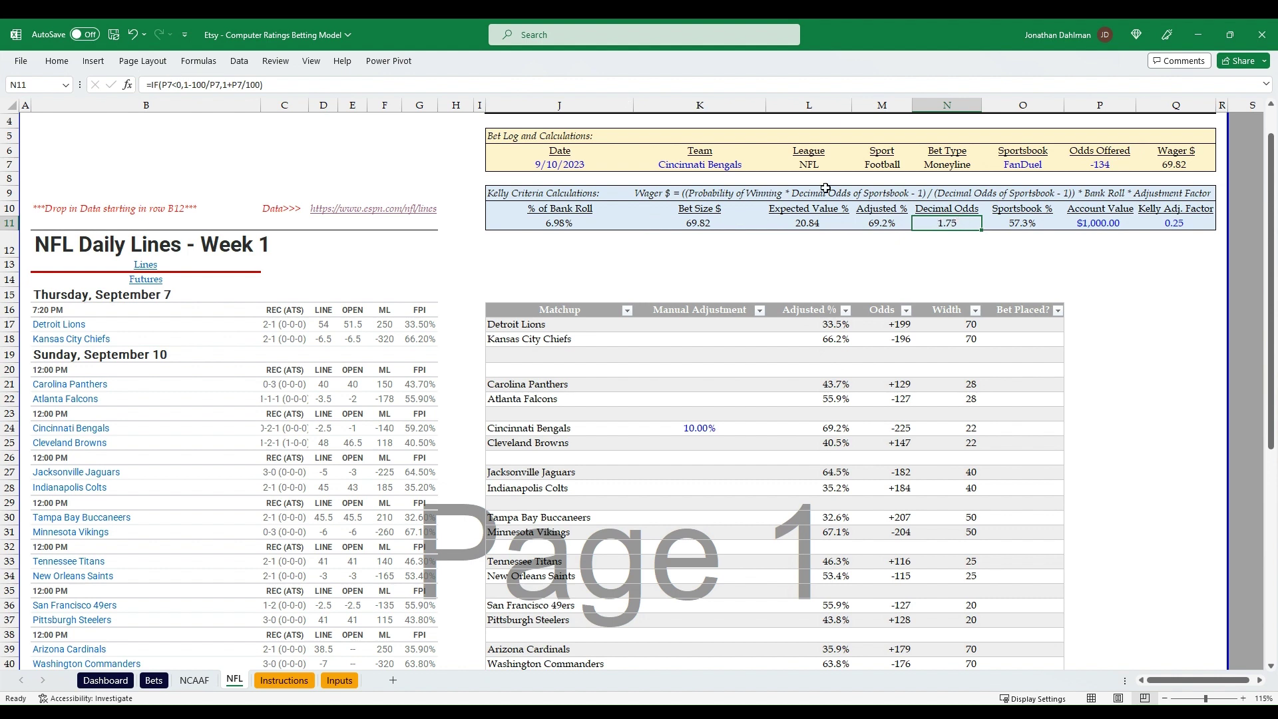
pyautogui.press('Right')
pyautogui.press('Right')
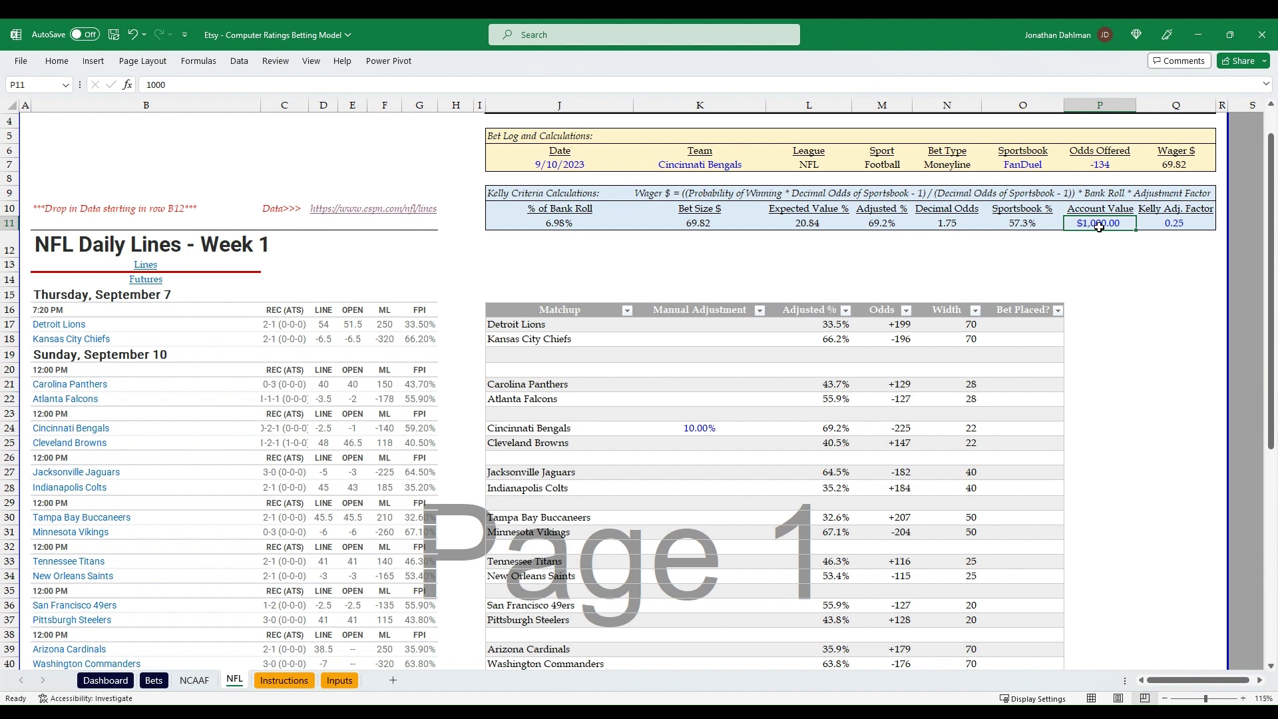
pyautogui.press('Right')
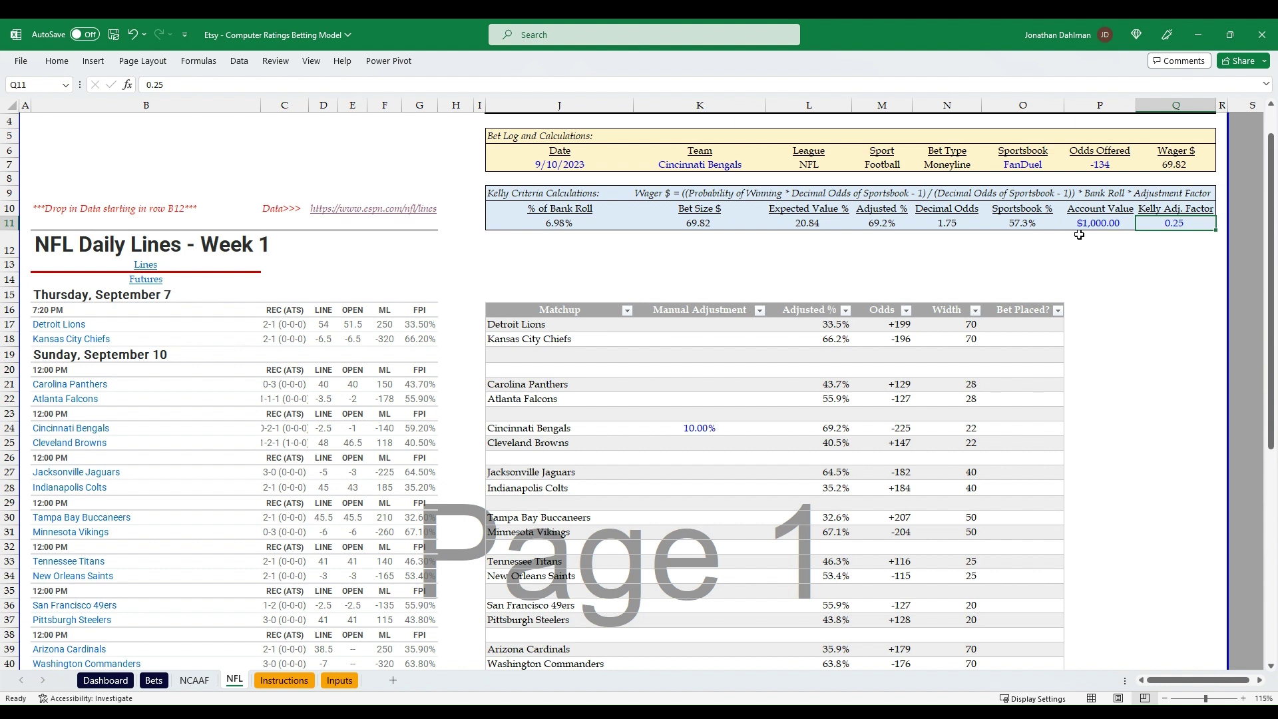
# Highlight the complete Bengals bet log entry from Date to Wager $ in J7:Q7 for review.
pyautogui.click(554, 166)
pyautogui.moveTo(554, 168); pyautogui.dragTo(1183, 165)
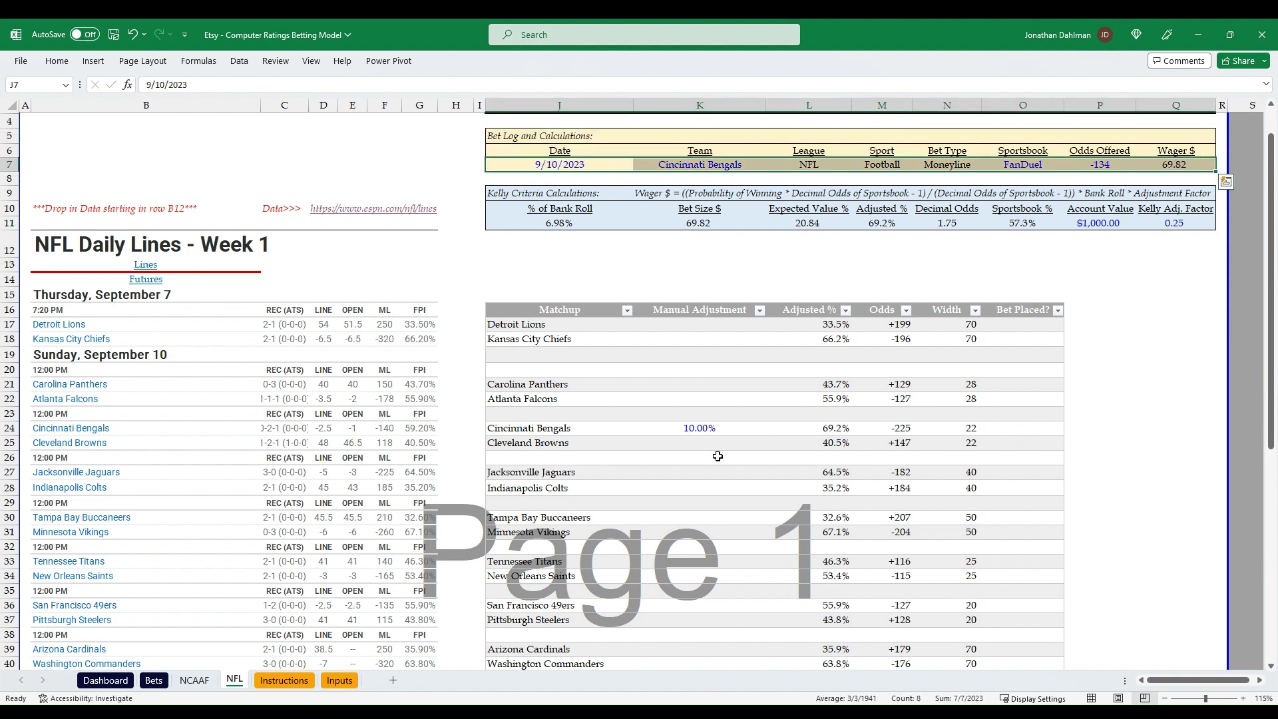
pyautogui.click(635, 252)
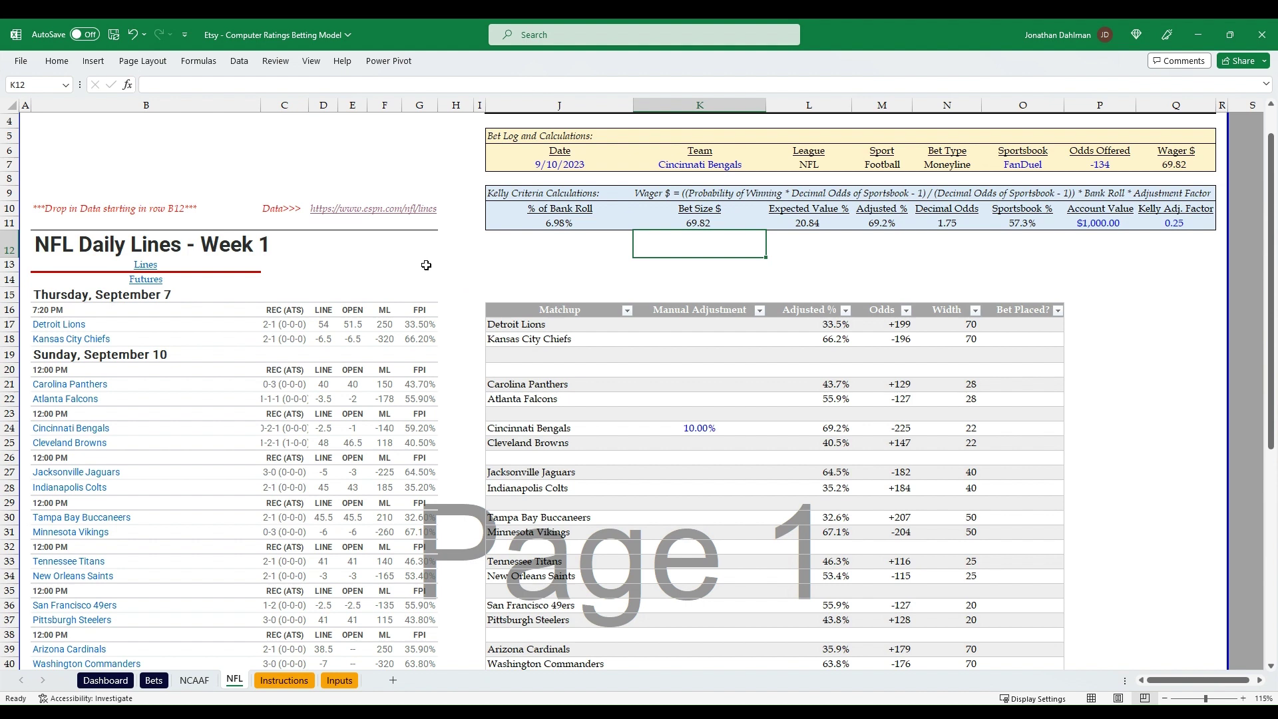
# View the NCAAF sheet, return to the NFL sheet, and open the Dashboard sheet.
pyautogui.click(194, 681)
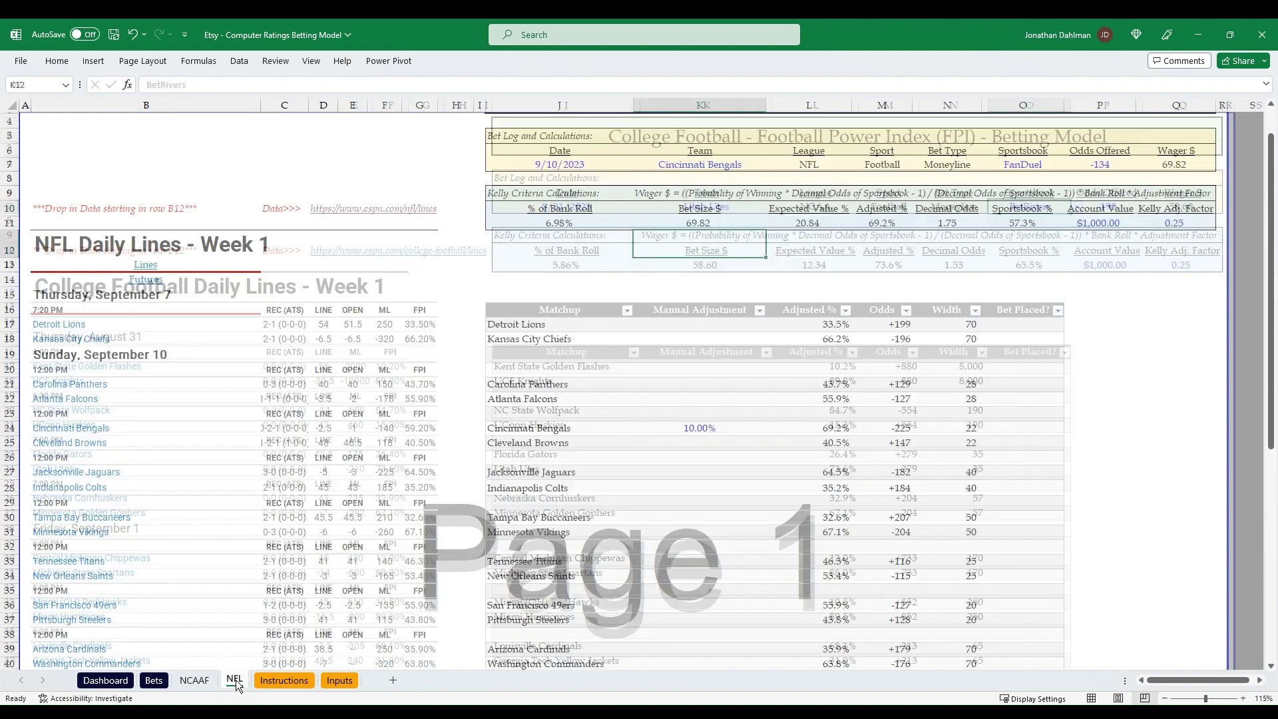
pyautogui.click(235, 680)
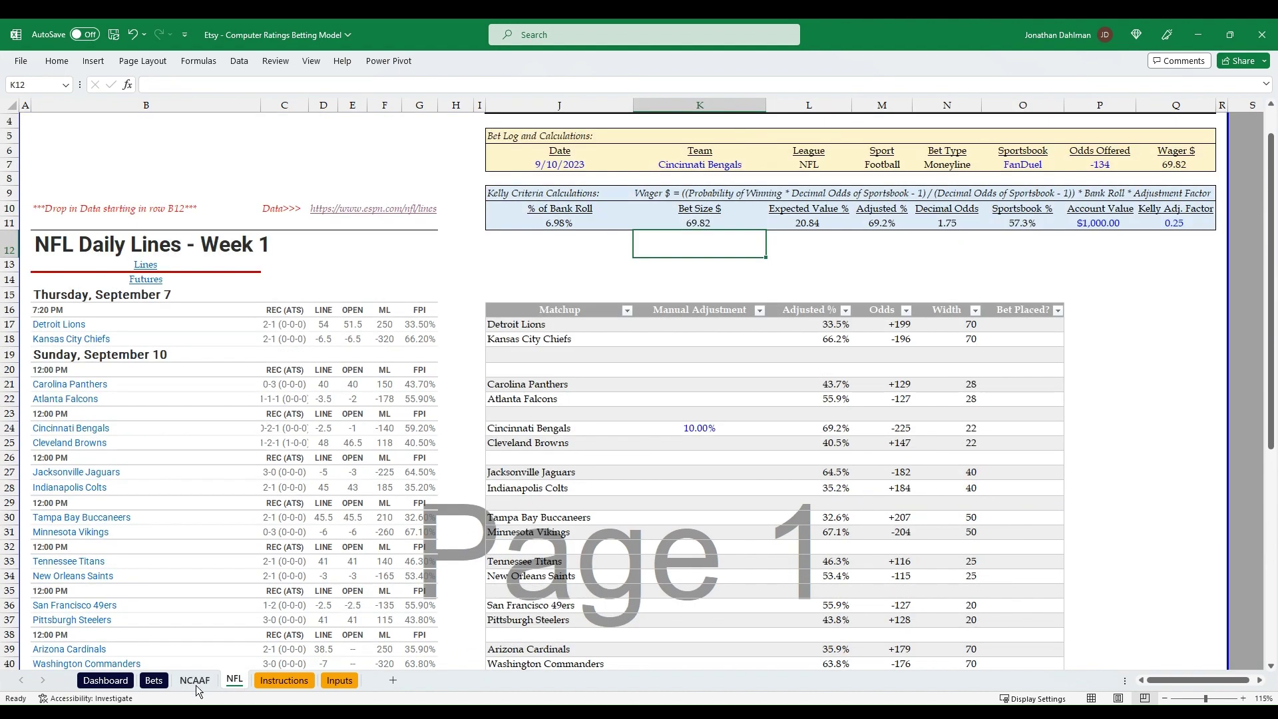
pyautogui.click(106, 680)
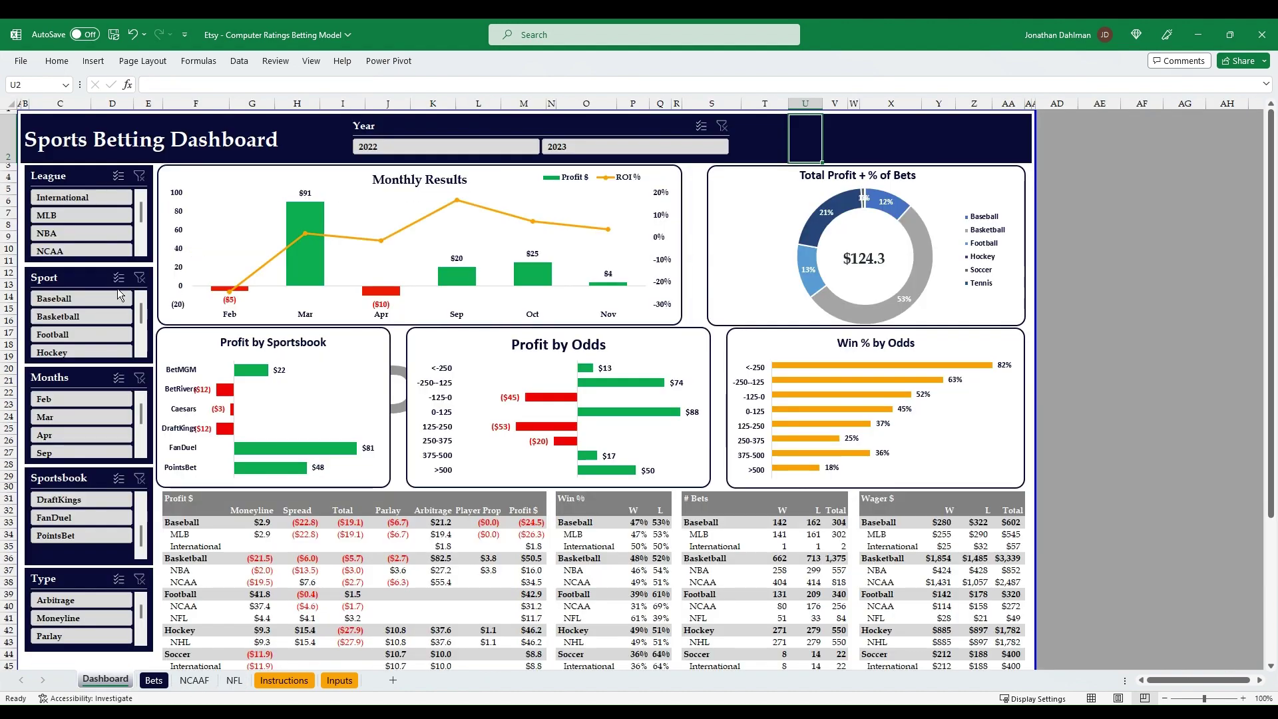
# Filter the dashboard to the NBA league and clear that filter, and do the same with the Football sport filter.
pyautogui.click(71, 227)
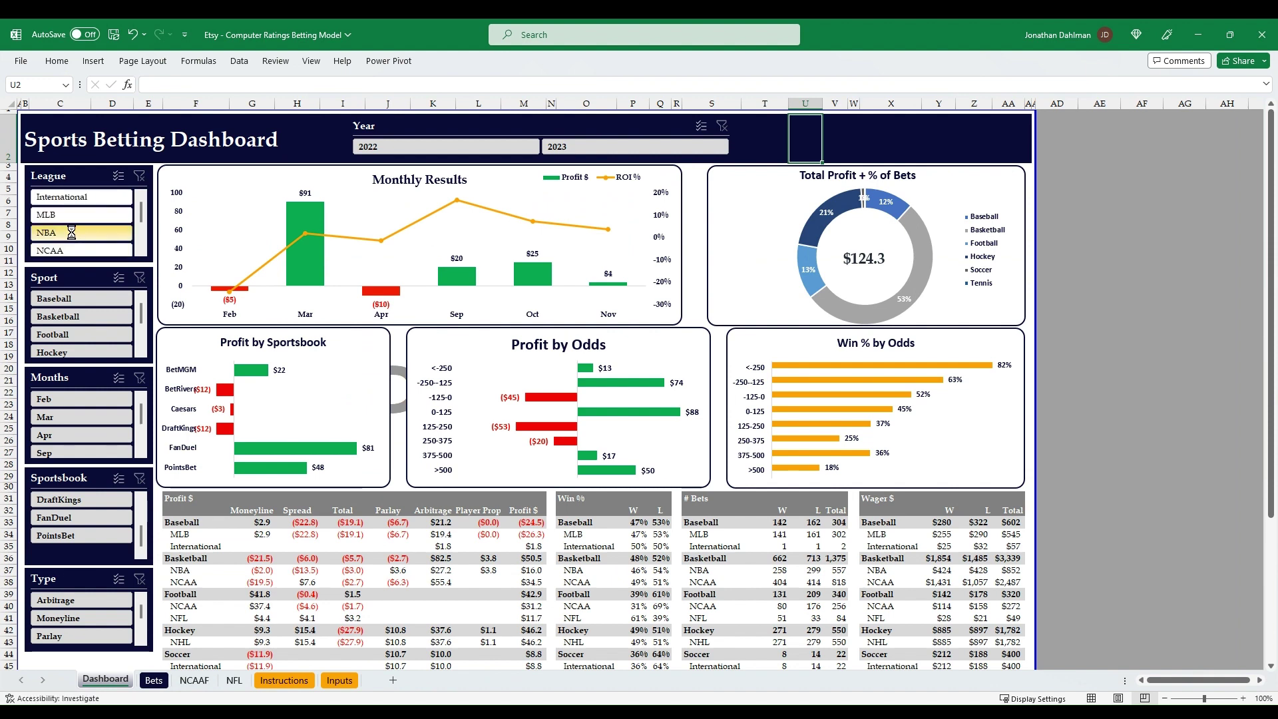
pyautogui.click(139, 176)
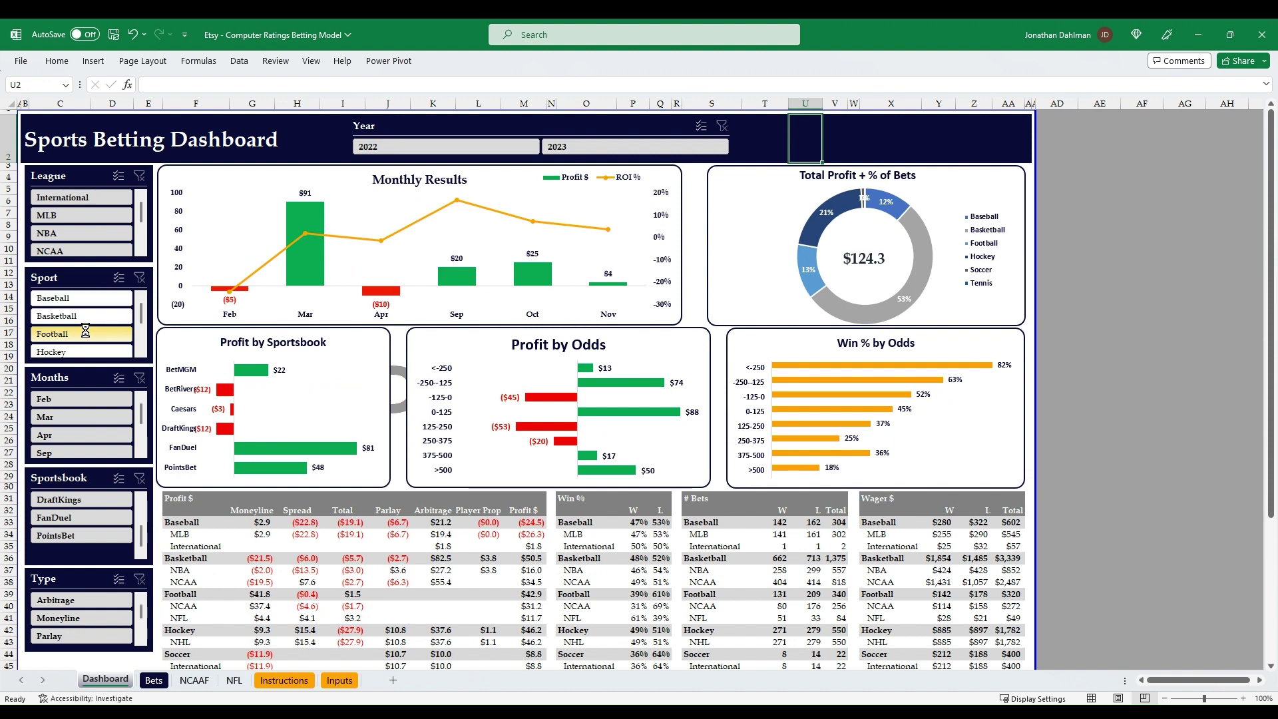
pyautogui.click(87, 332)
pyautogui.click(137, 279)
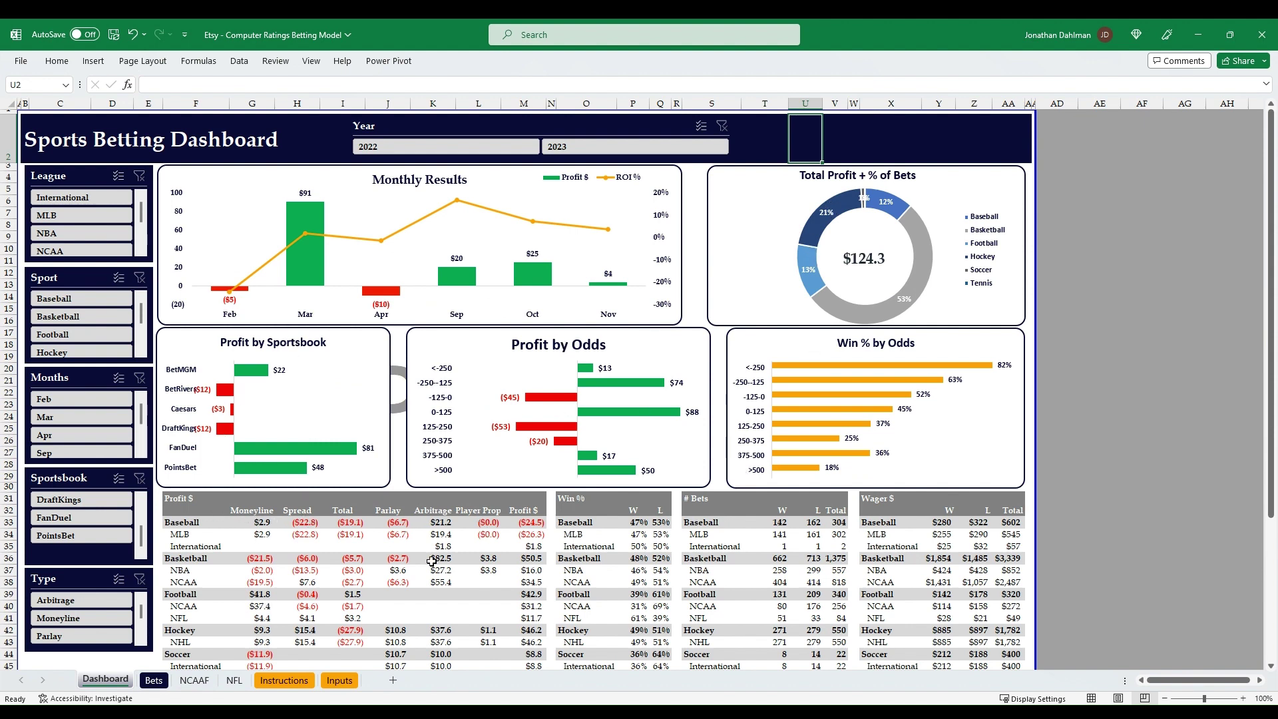
# Look over the dashboard's summary tables and the Bets sheet's wager log, and return to the NFL sheet.
pyautogui.scroll(-1, 412, 569)
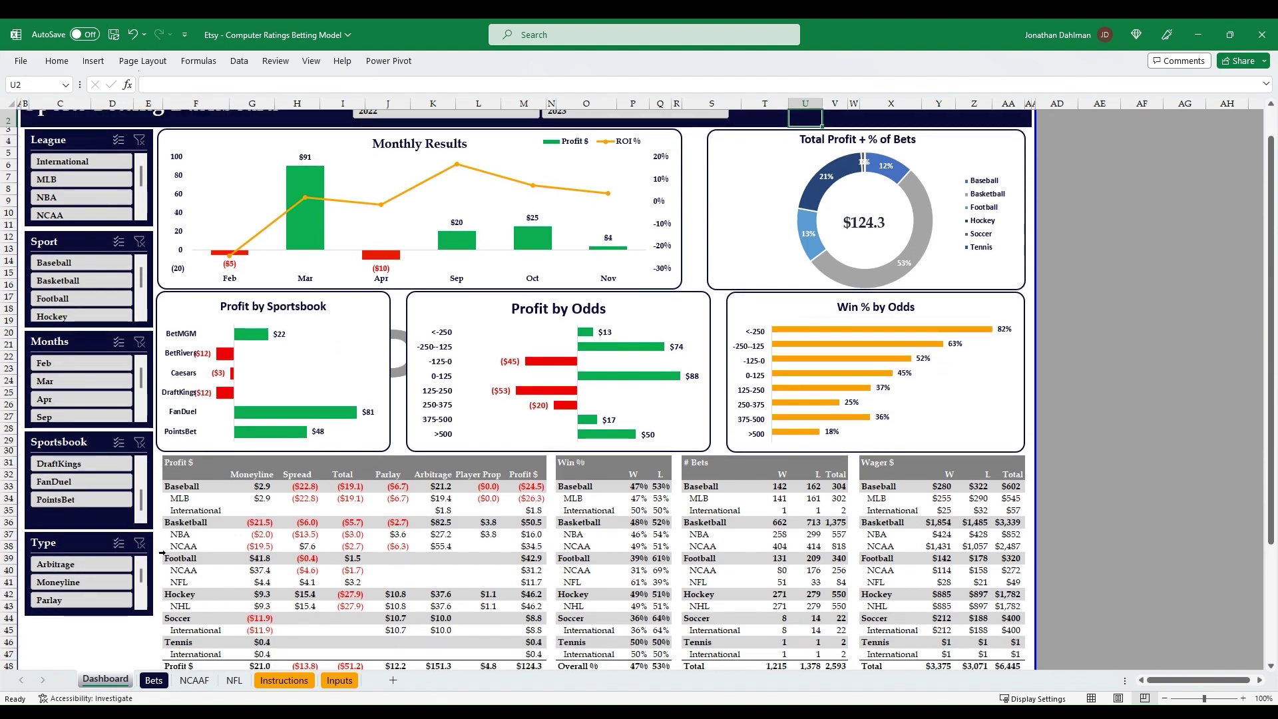
pyautogui.click(154, 680)
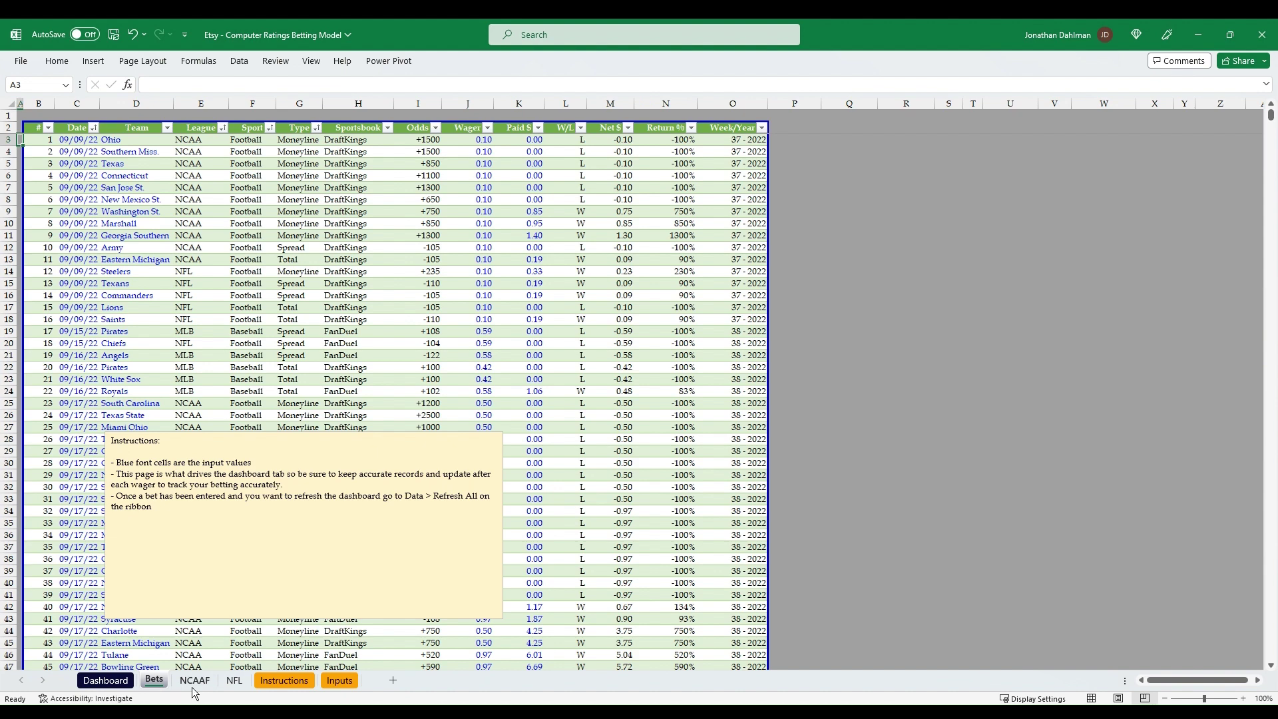
pyautogui.click(233, 680)
pyautogui.click(511, 284)
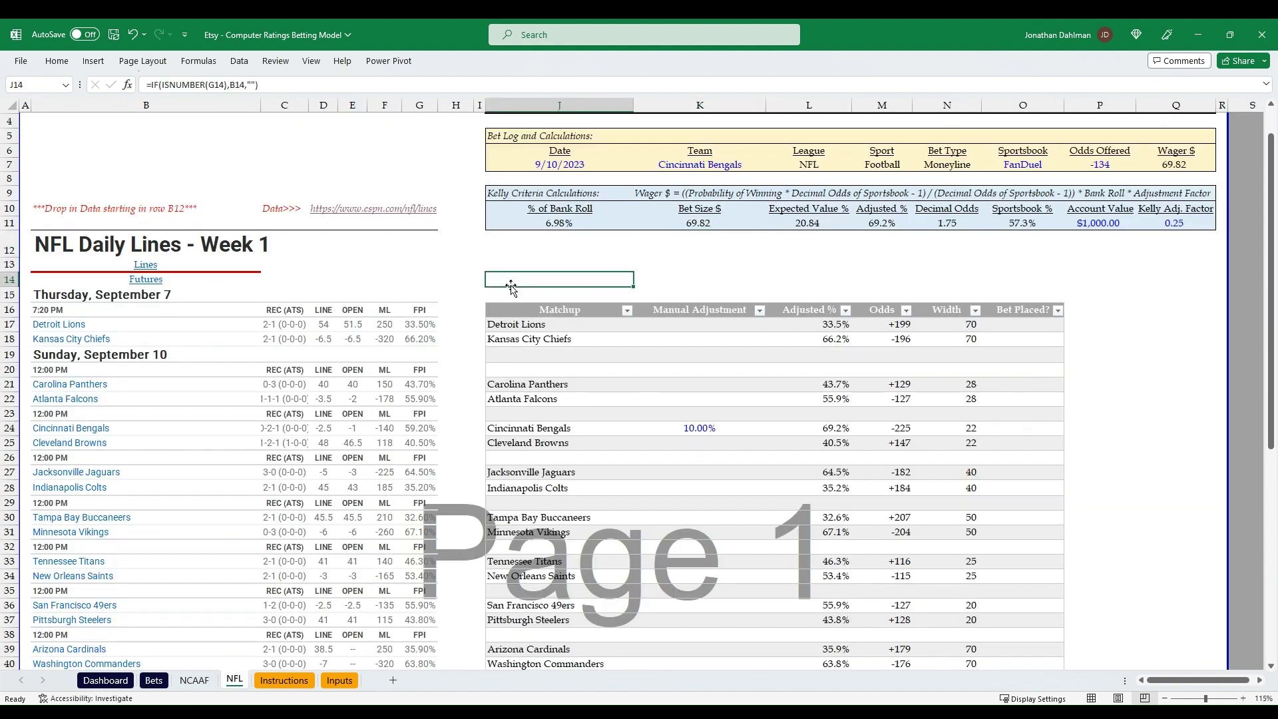